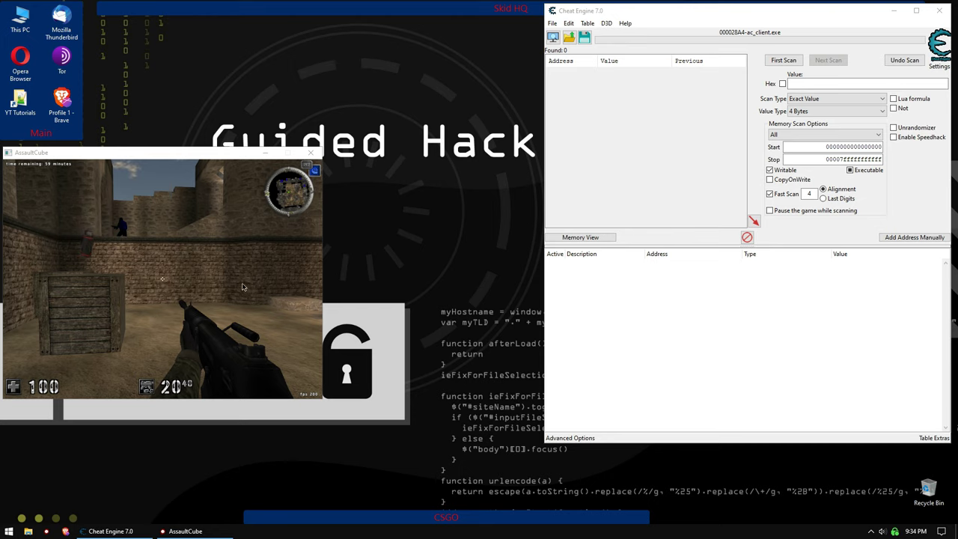
Fire a shot in AssaultCube, view the game's singleplayer mode list, and return to play.
left_click(268, 281)
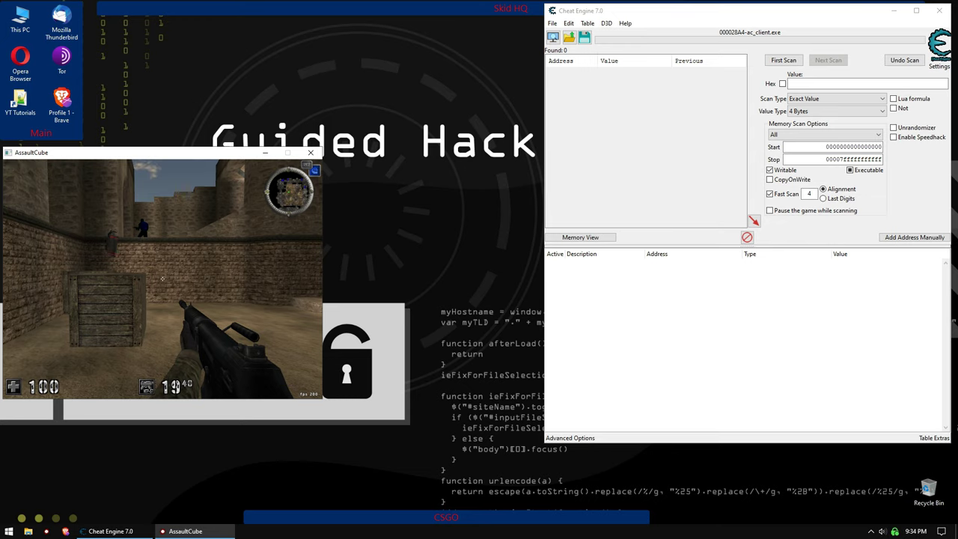
key("Escape")
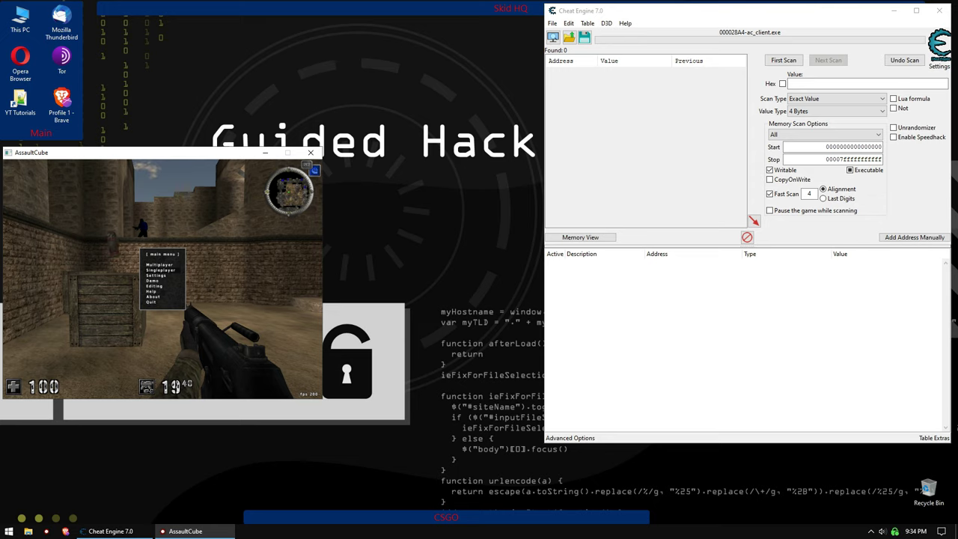
key("Down")
key("Return")
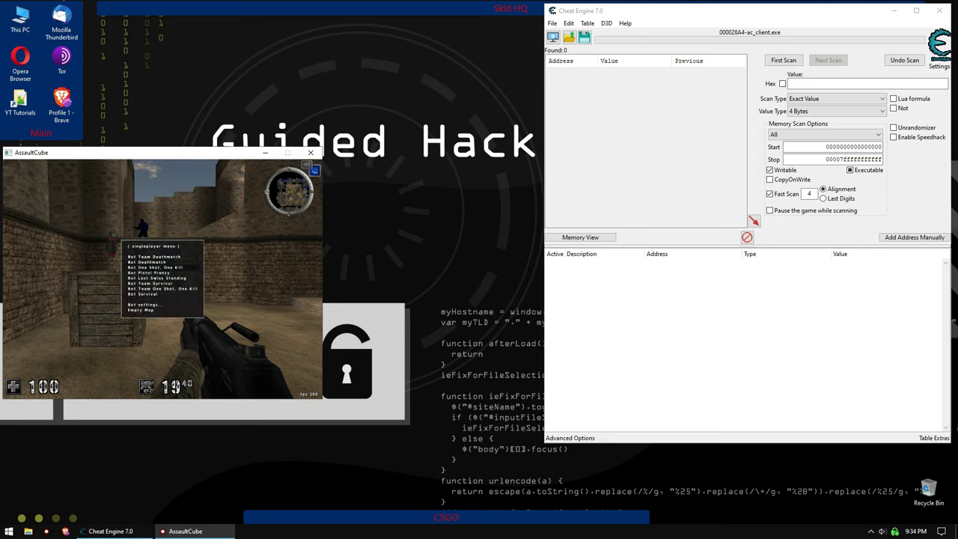
key("Escape")
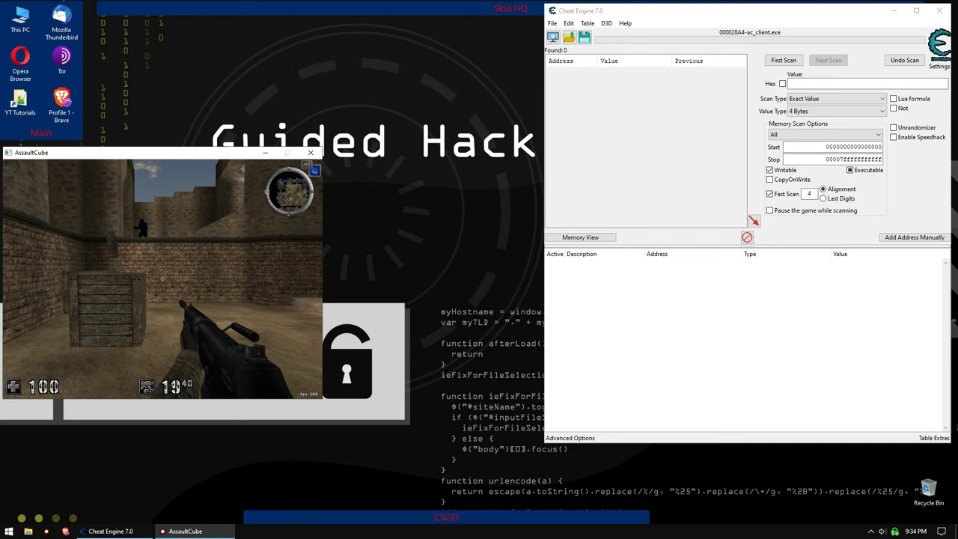
Move the player forward to pick up the grenade beside the crate and equip it.
key("w")
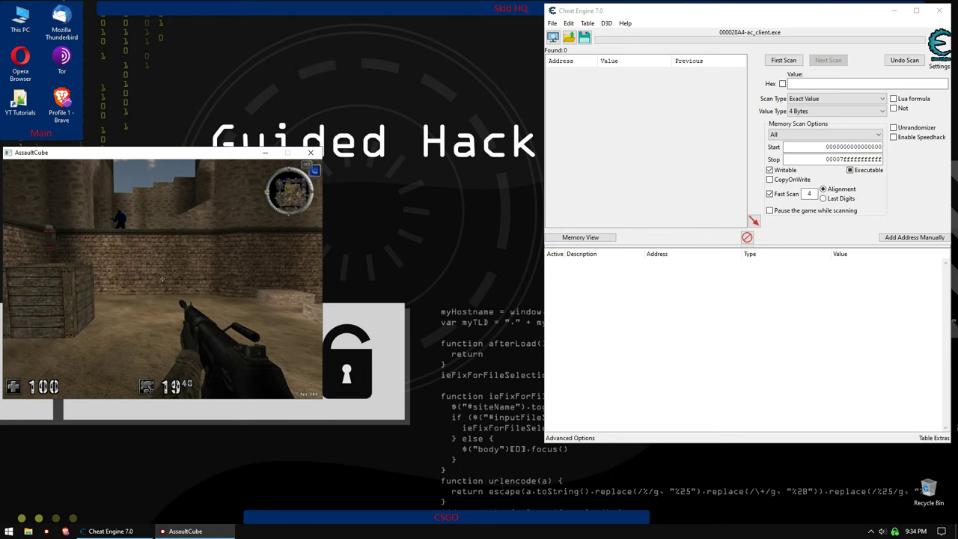
key("w")
key("3")
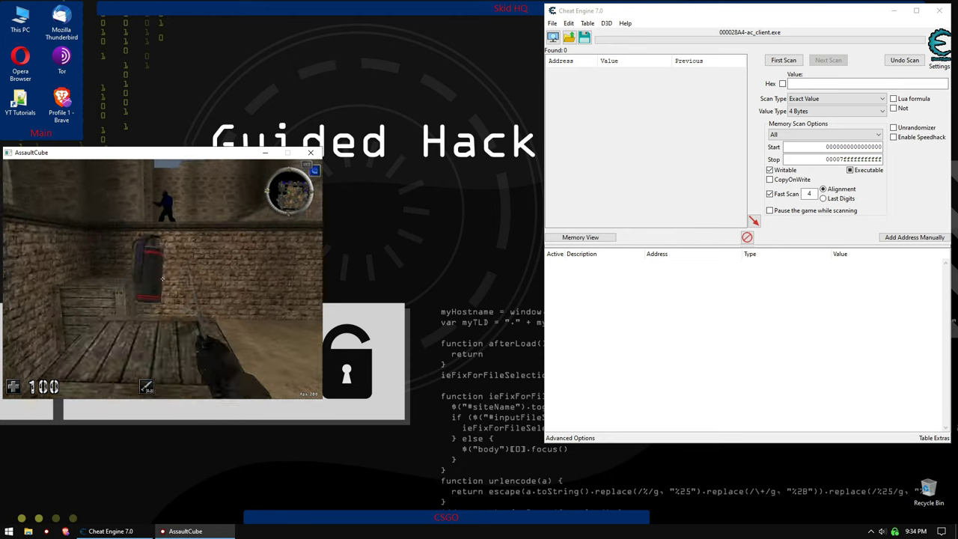
key("s")
key("4")
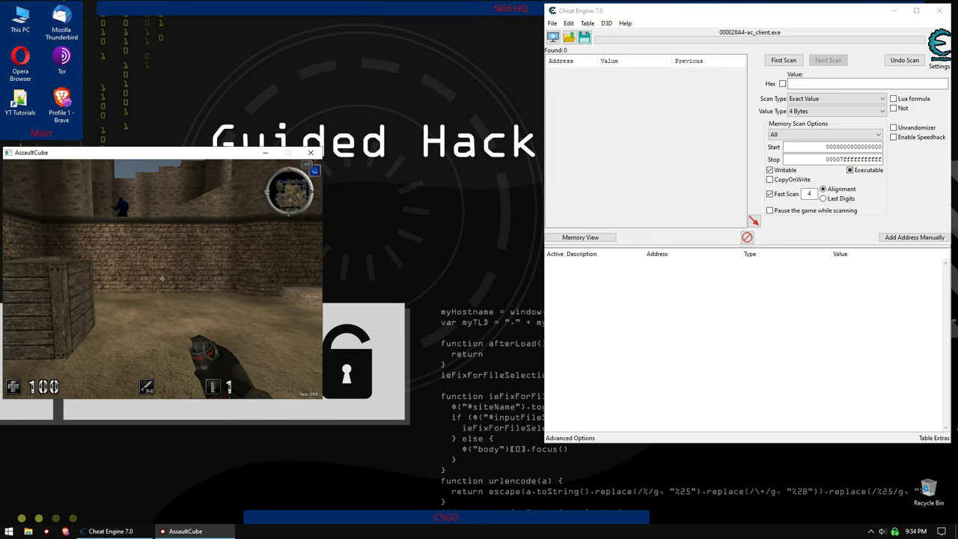
Switch to Cheat Engine and run a first scan of the game's memory for the exact 4-byte value 100.
key("super")
left_click(797, 83)
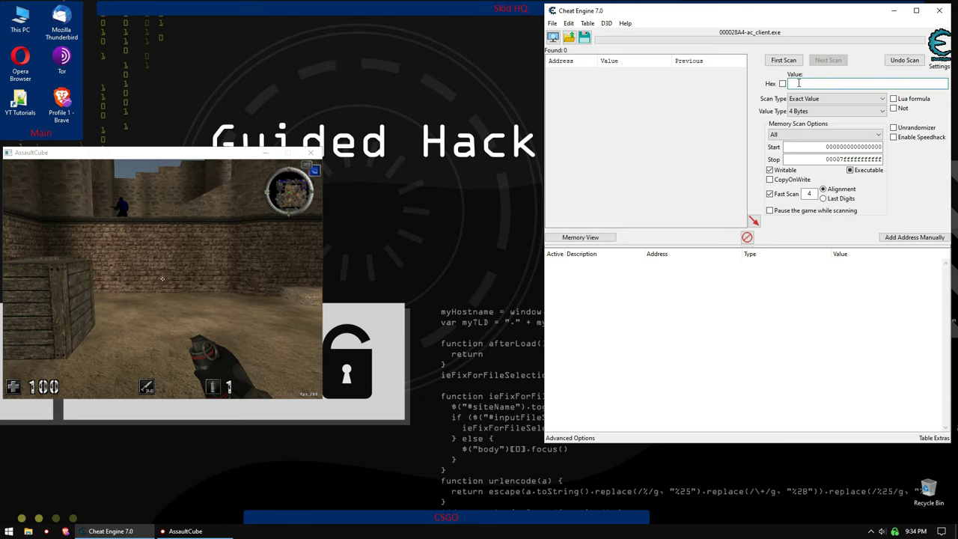
type("100")
key("Return")
left_click(638, 90)
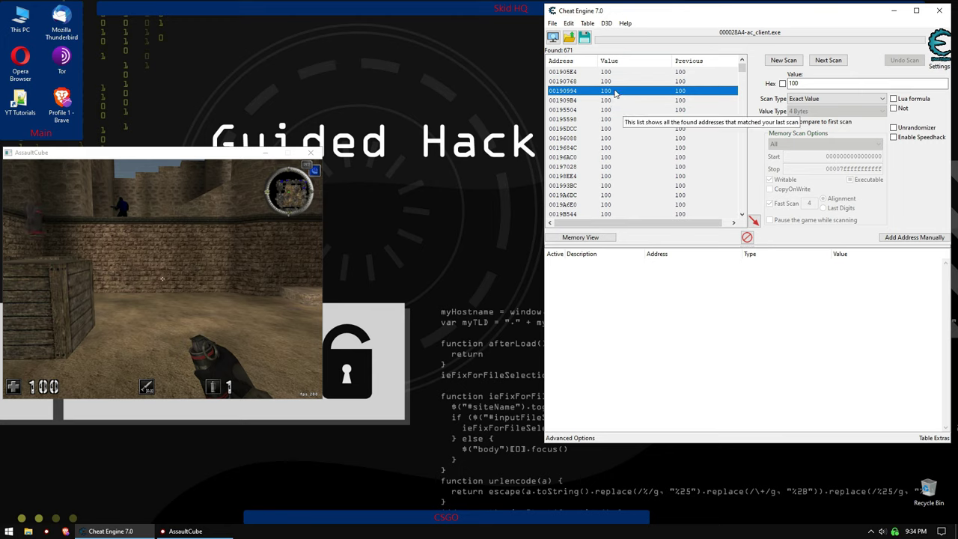
Lower the player's health in AssaultCube with the grenade, and narrow the Cheat Engine scan to the exact value 45.
left_click(221, 258)
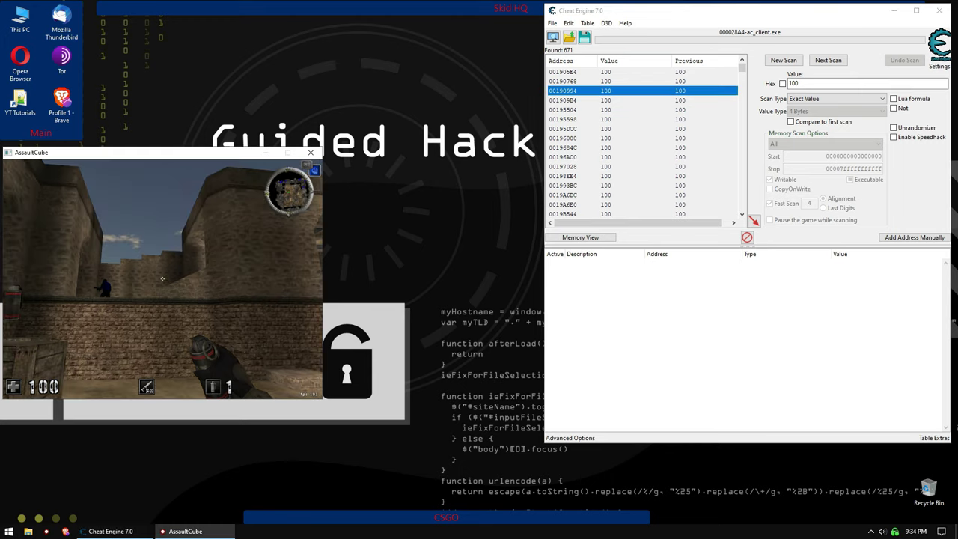
left_click(162, 278)
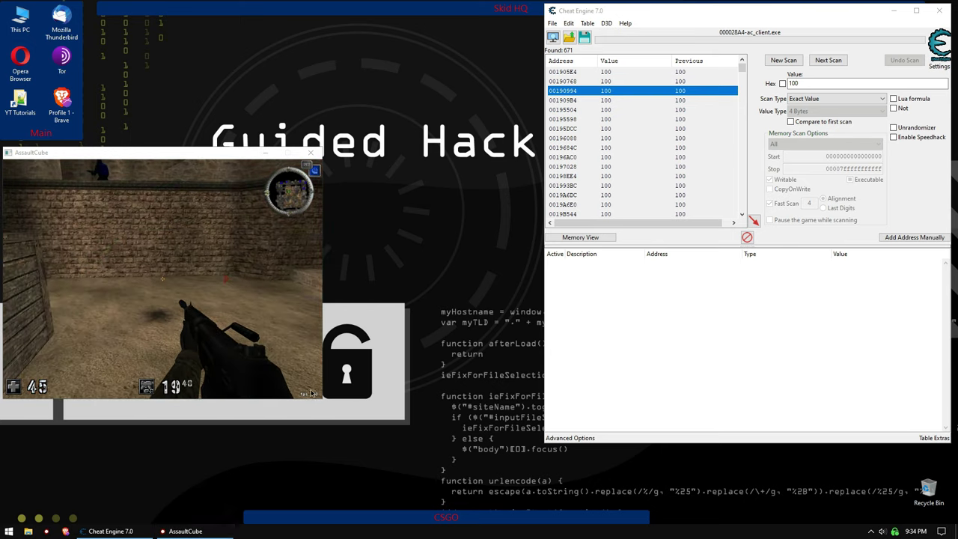
key("alt+Tab")
double_click(797, 83)
type("45")
key("Return")
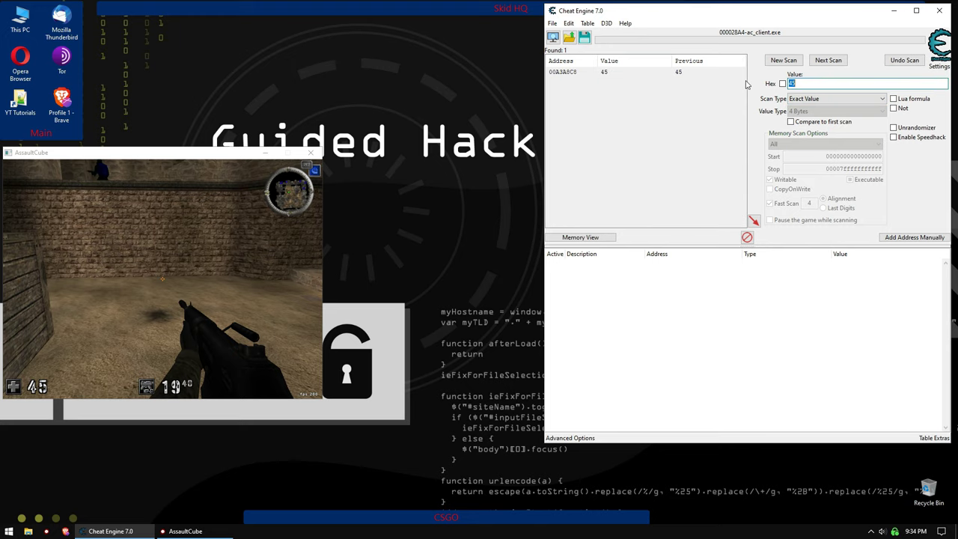
Add the found address to the address list and describe it as "health addr".
left_click(678, 74)
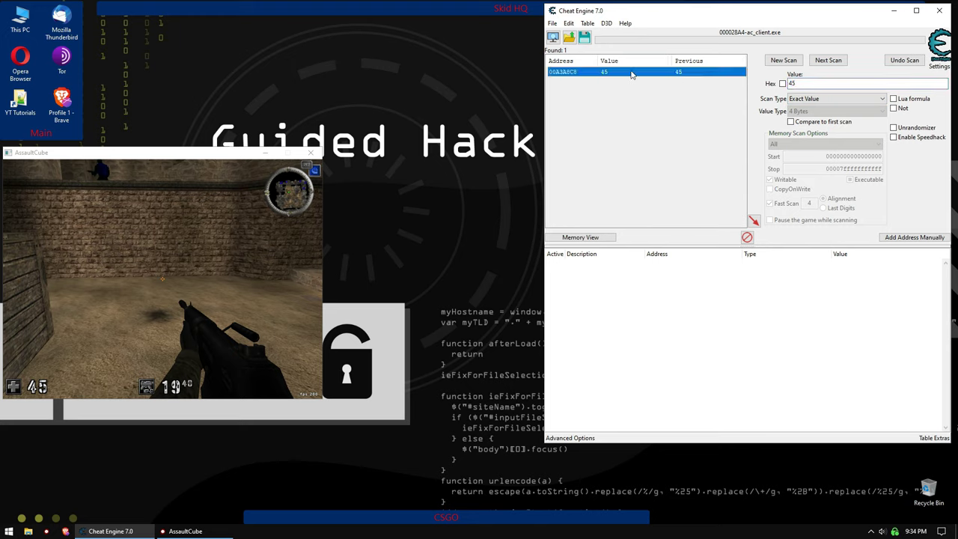
double_click(678, 74)
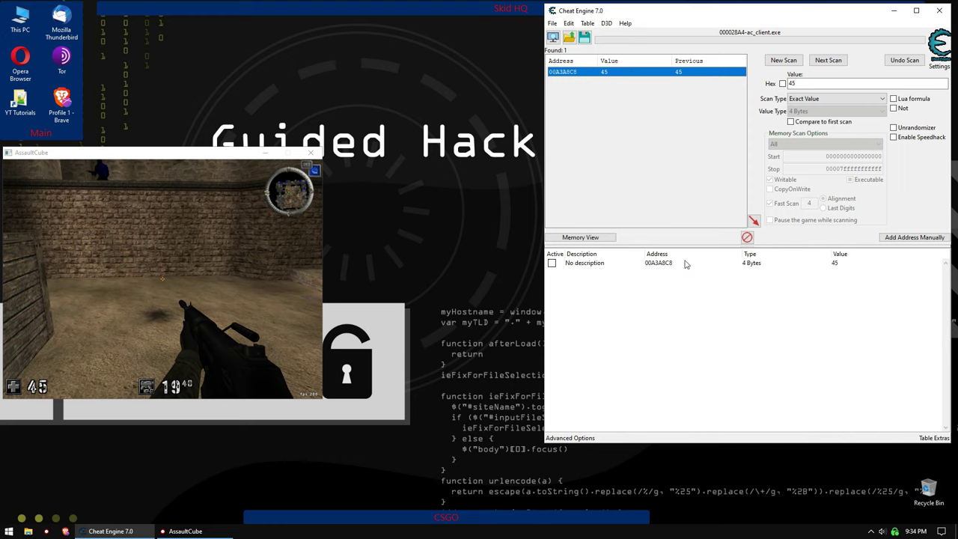
double_click(613, 264)
type("asd")
key("BackSpace")
key("BackSpace")
key("BackSpace")
type("health ac")
type("dr")
key("Return")
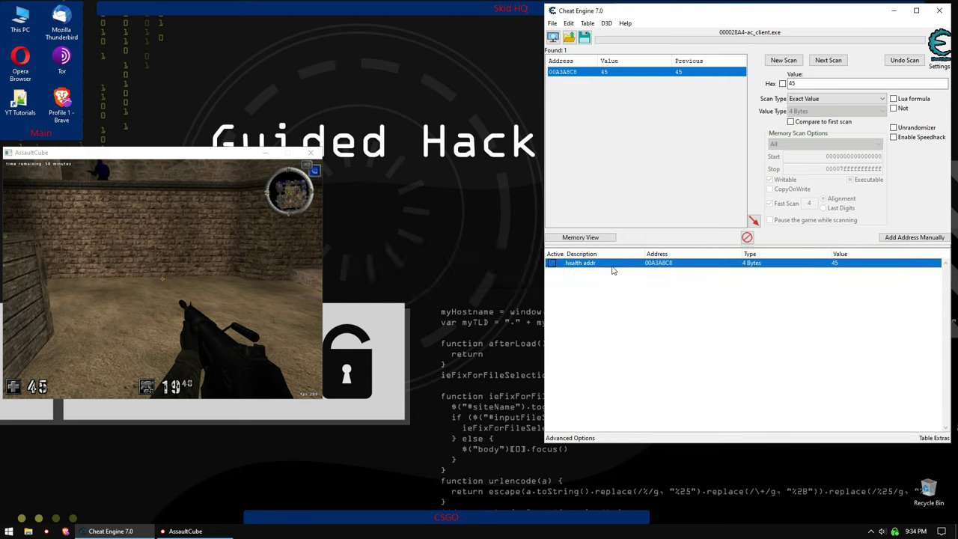
Set the value of the health addr record to 9999.
double_click(849, 262)
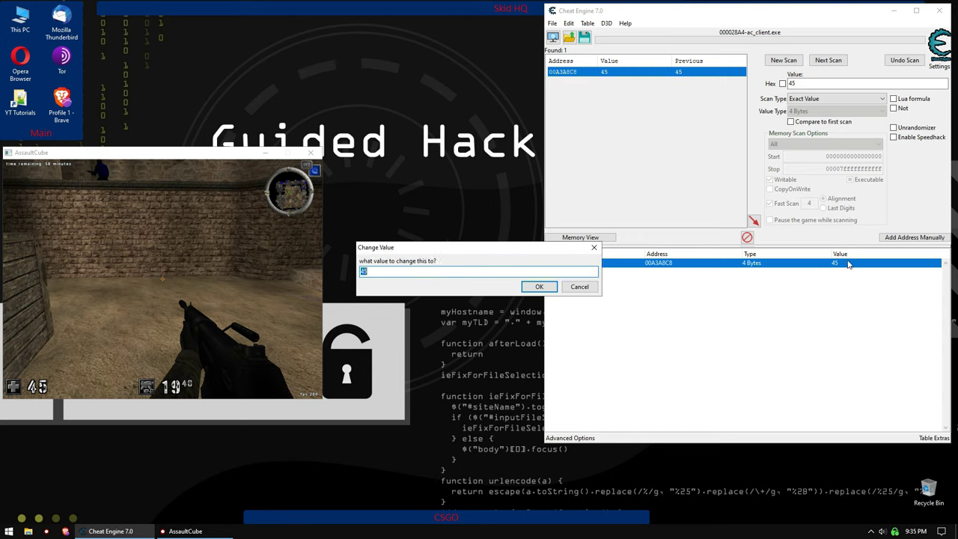
type("9999")
key("Return")
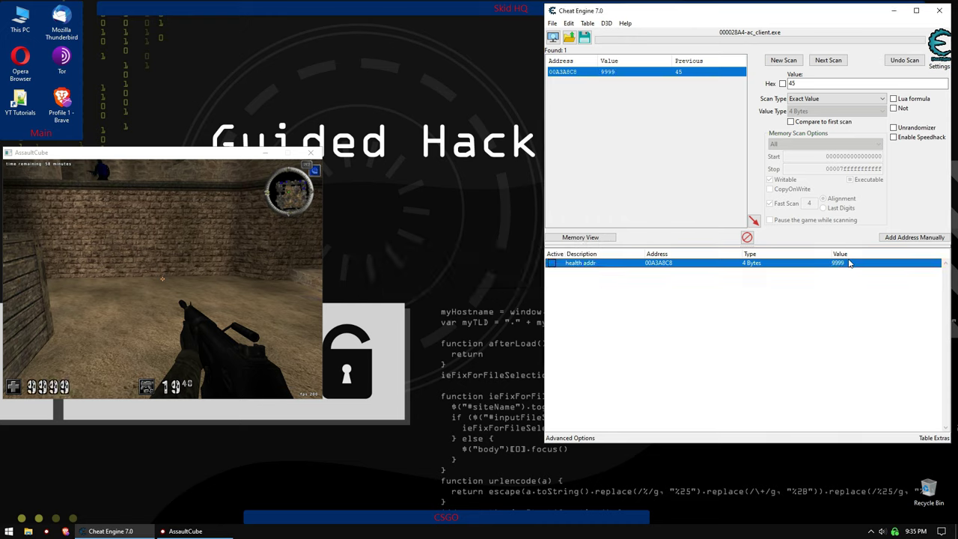
Test the modified health in AssaultCube by taking damage from another grenade, and return to Cheat Engine.
left_click(204, 281)
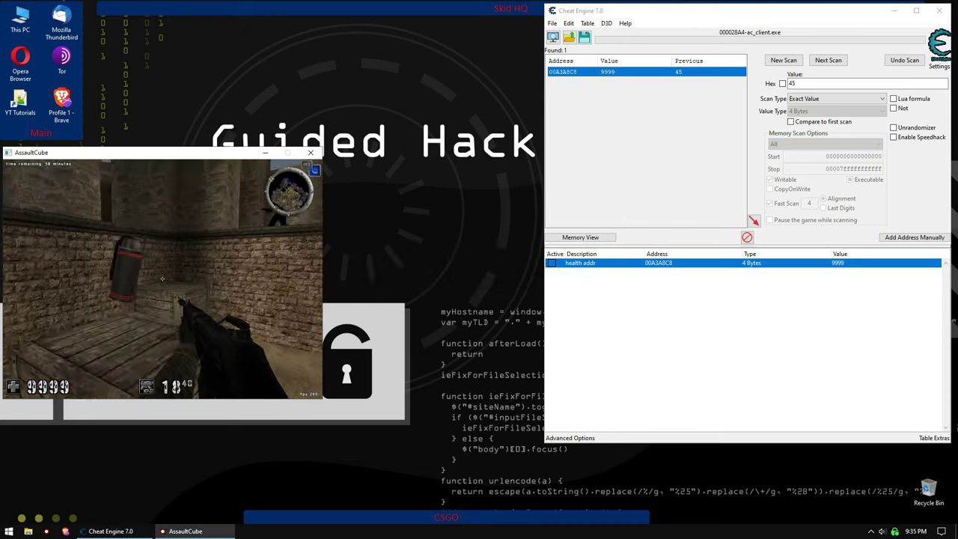
key("4")
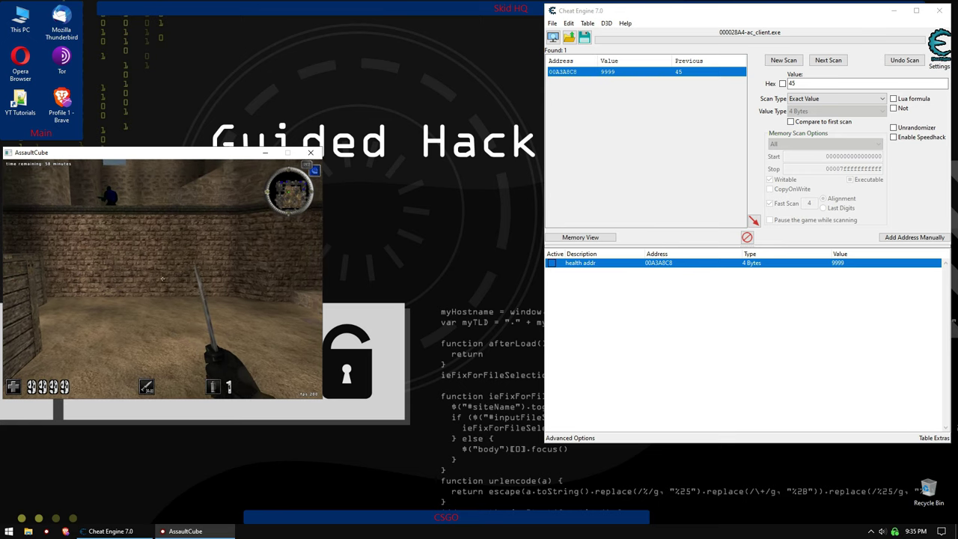
key("1")
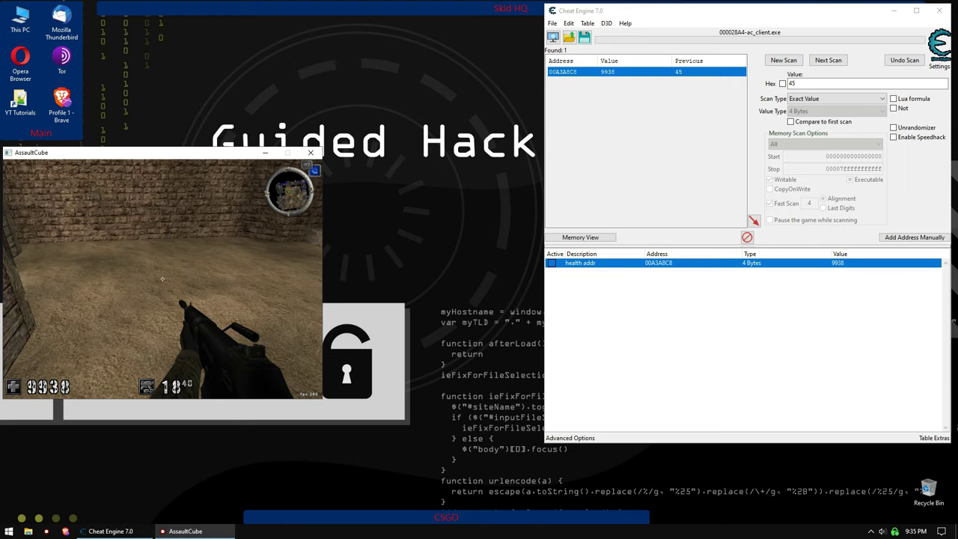
key("super")
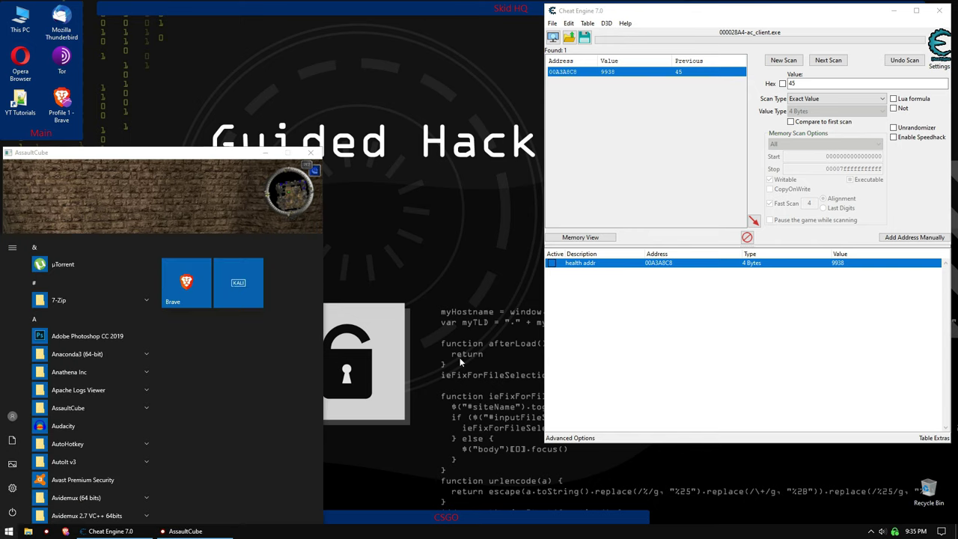
left_click(697, 308)
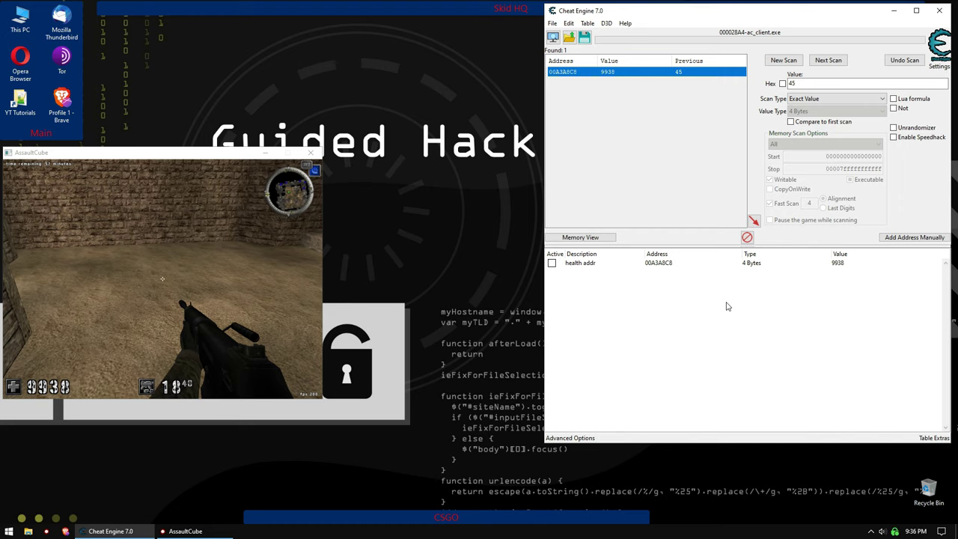
Find out what accesses the health addr record, allowing the debugger to attach, and inspect the logged mov instructions.
left_click(694, 265)
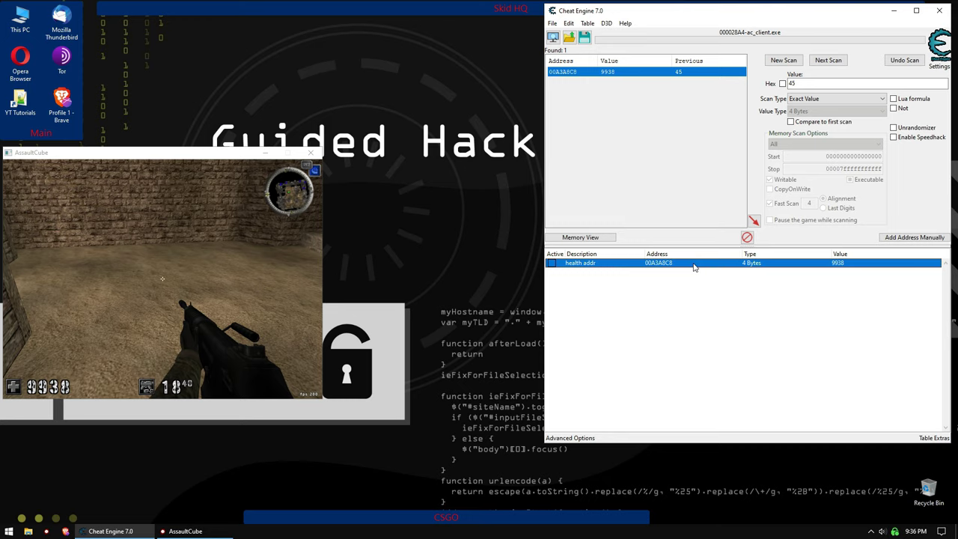
left_click(712, 306)
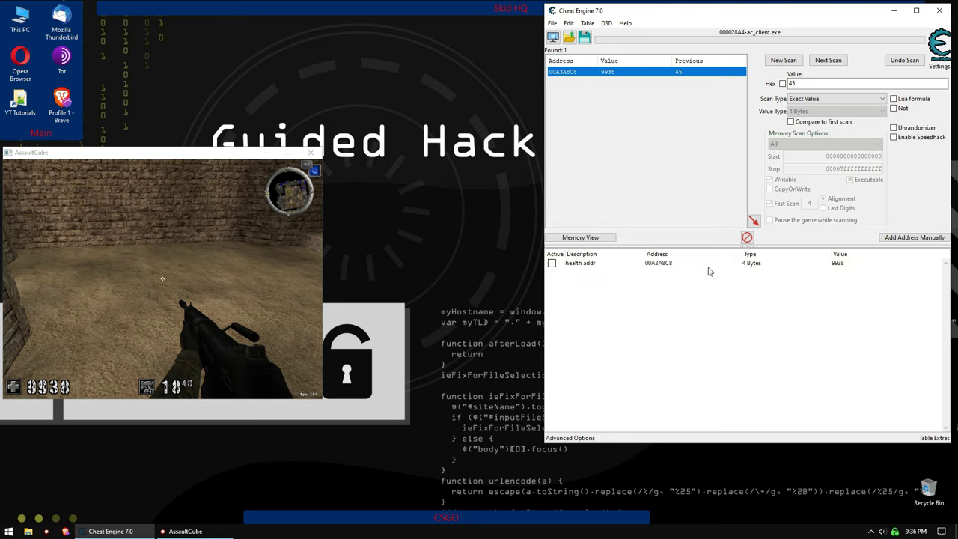
left_click(712, 264)
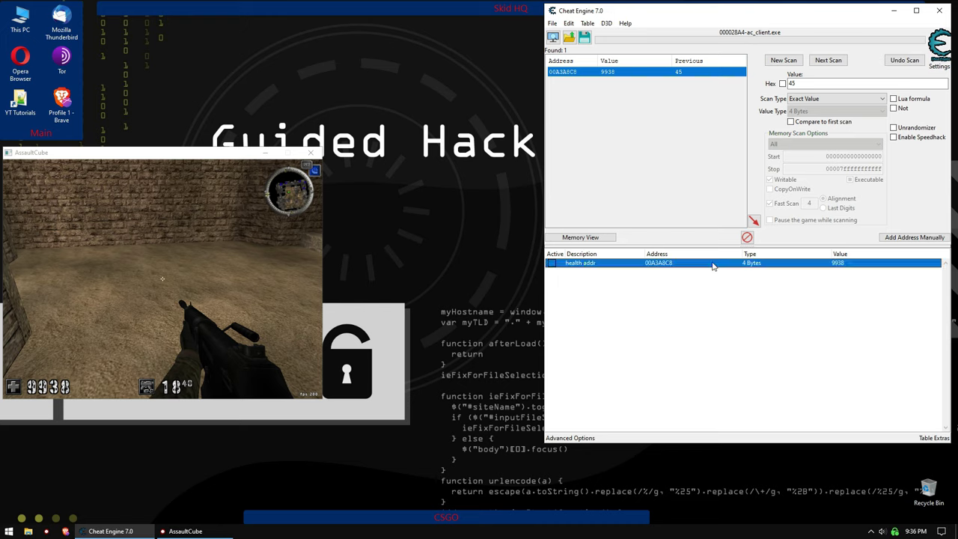
right_click(713, 266)
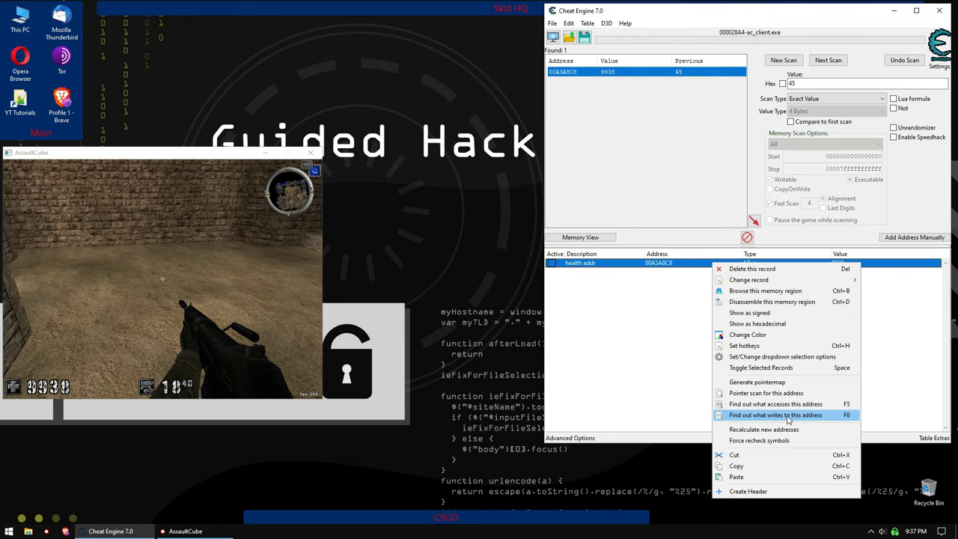
right_click(861, 267)
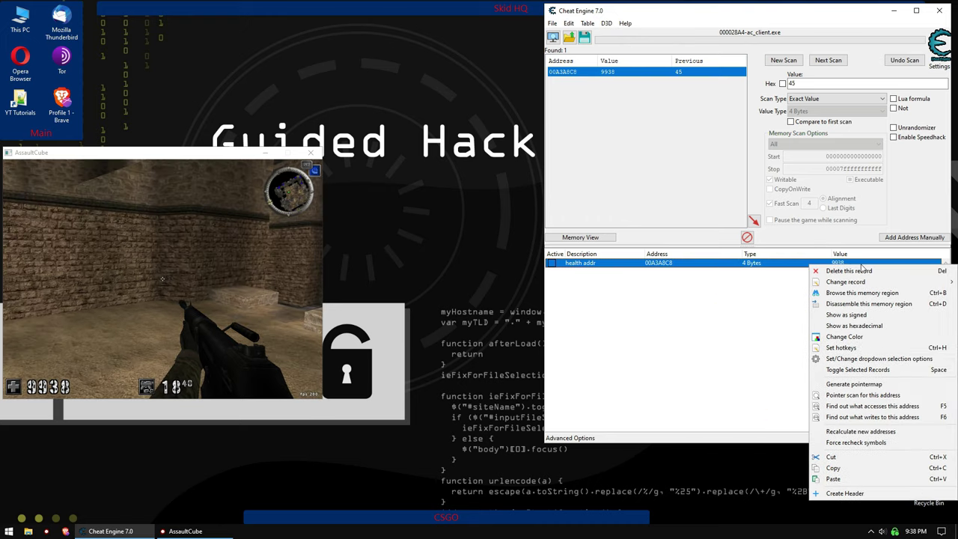
left_click(873, 407)
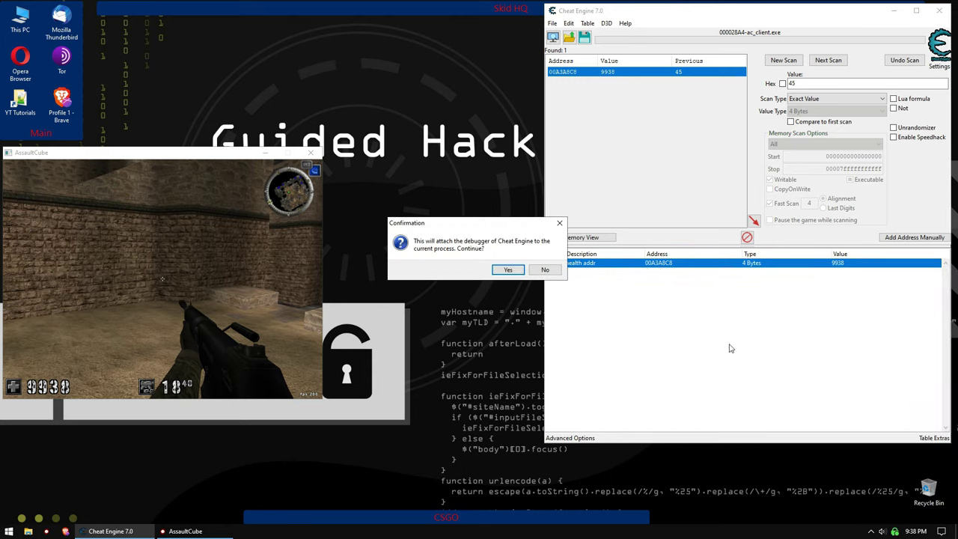
left_click(509, 270)
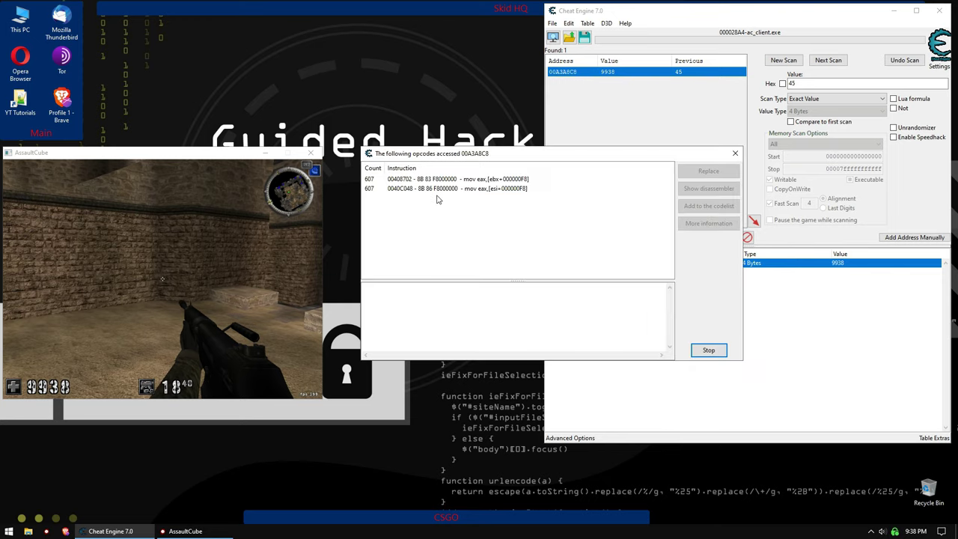
left_click(455, 190)
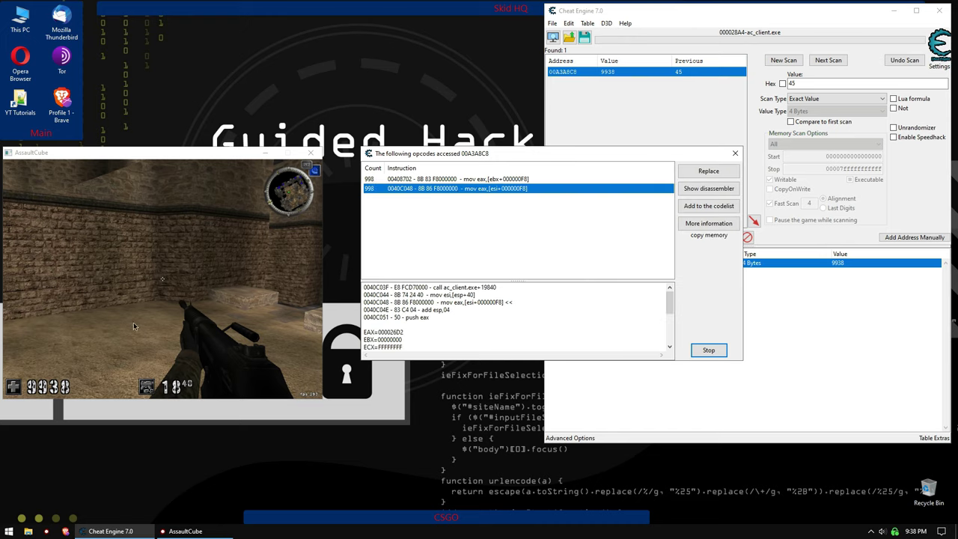
left_click(381, 180)
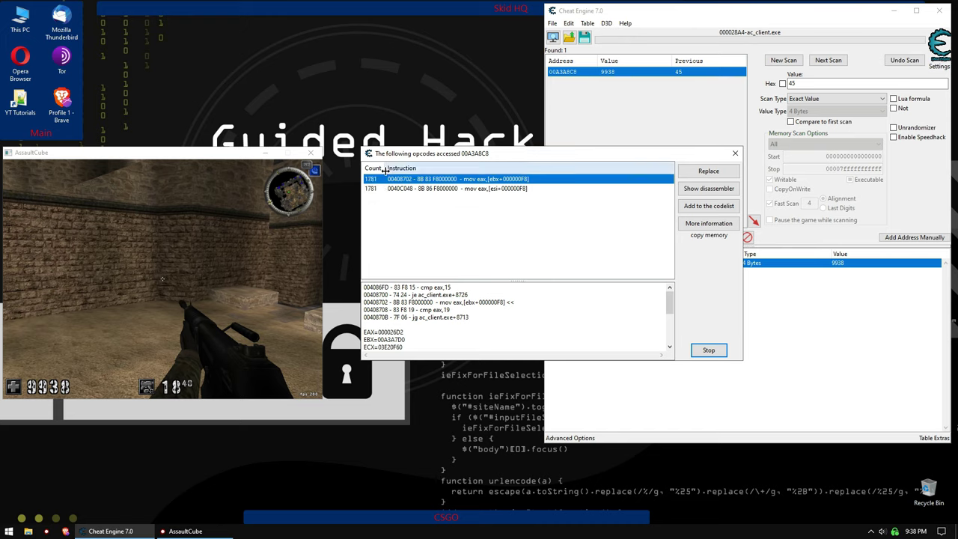
Take grenade damage in AssaultCube to log the instructions involved in losing health, and stop the access logging.
left_click(318, 193)
key("w")
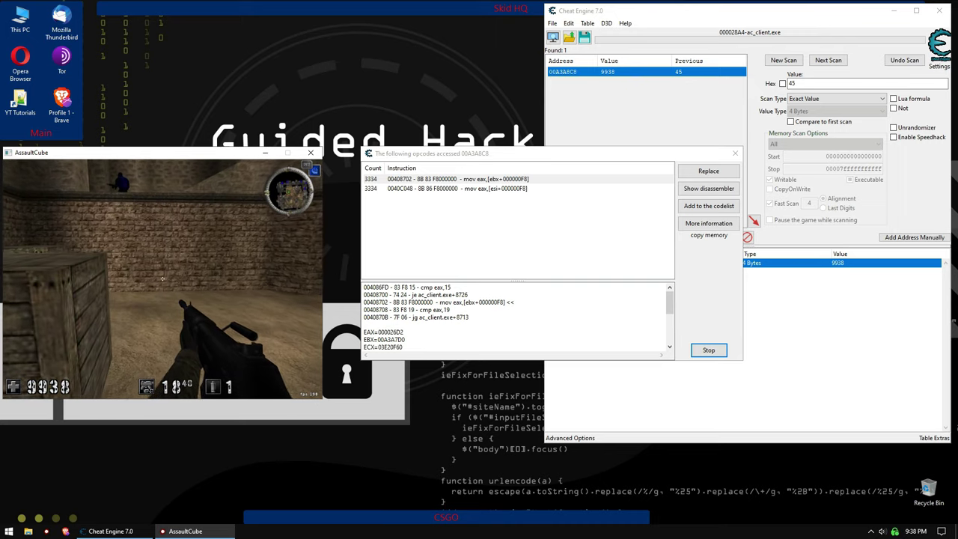
key("4")
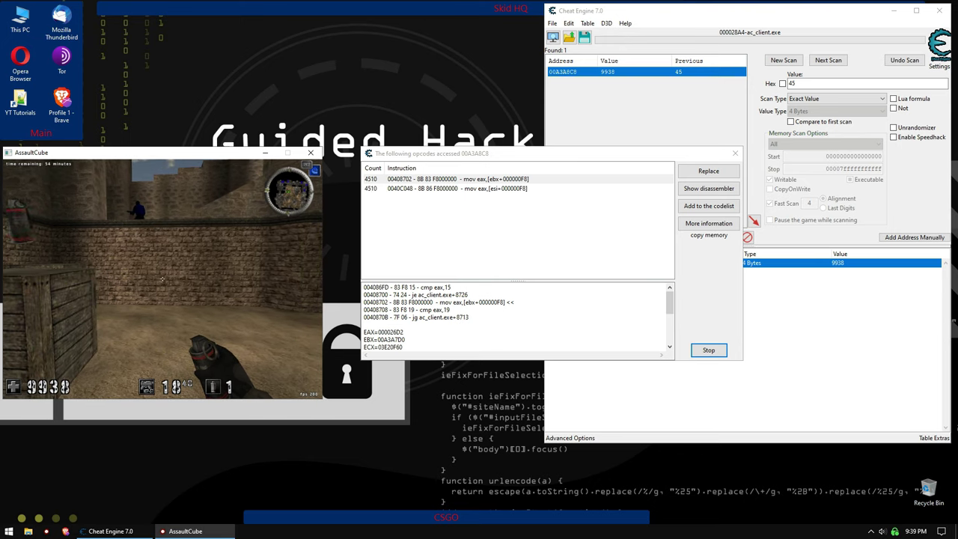
left_click(161, 279)
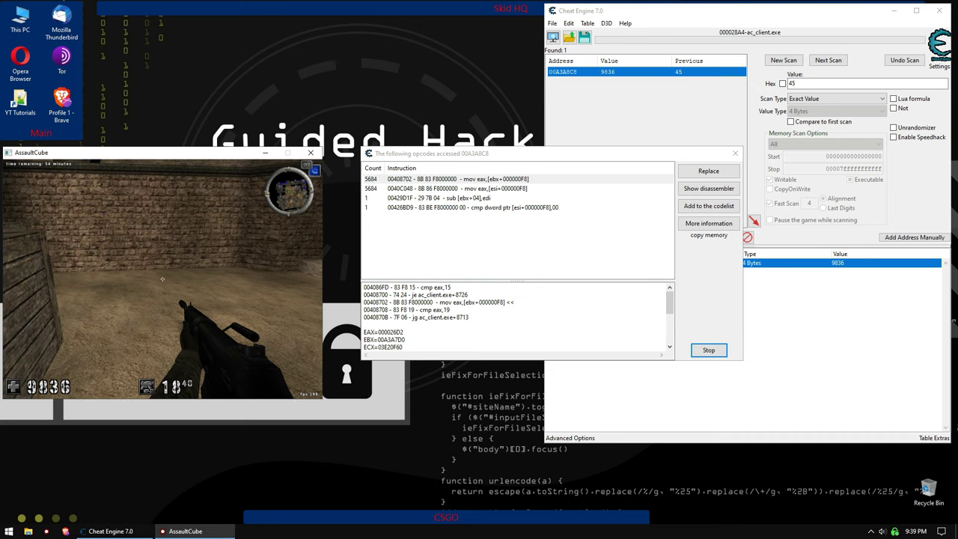
key("super")
left_click(699, 351)
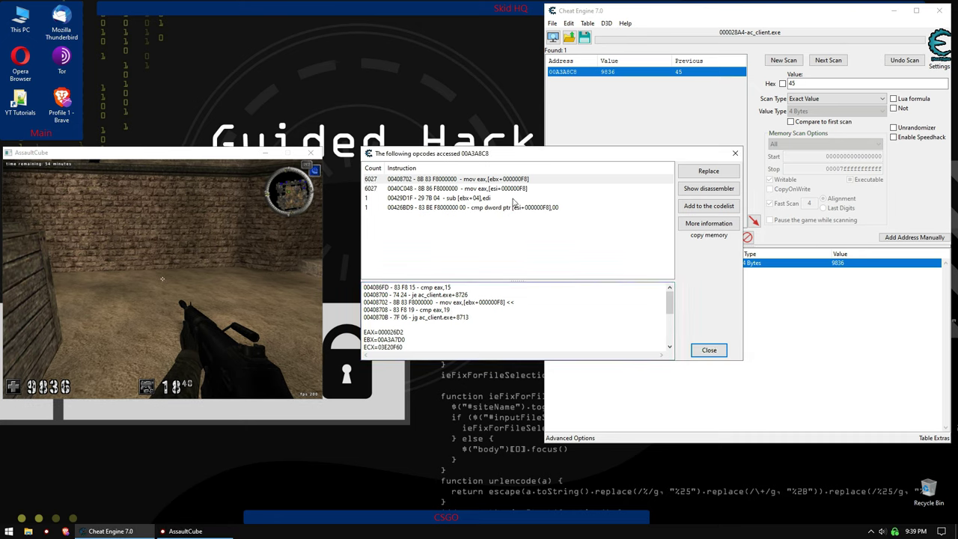
Compare the disassembly of the logged cmp, sub and mov instructions that accessed the health address.
left_click(481, 208)
left_click(479, 200)
left_click(479, 209)
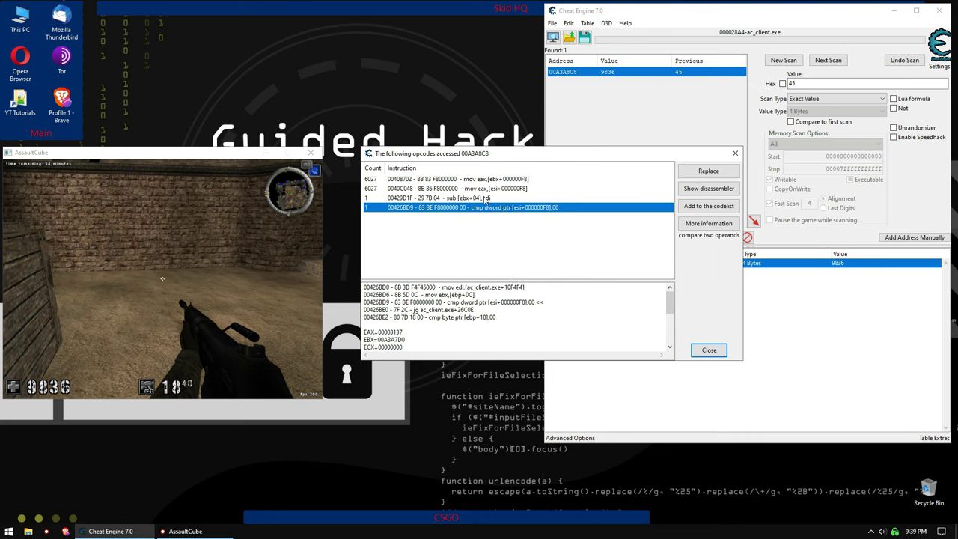
left_click(483, 200)
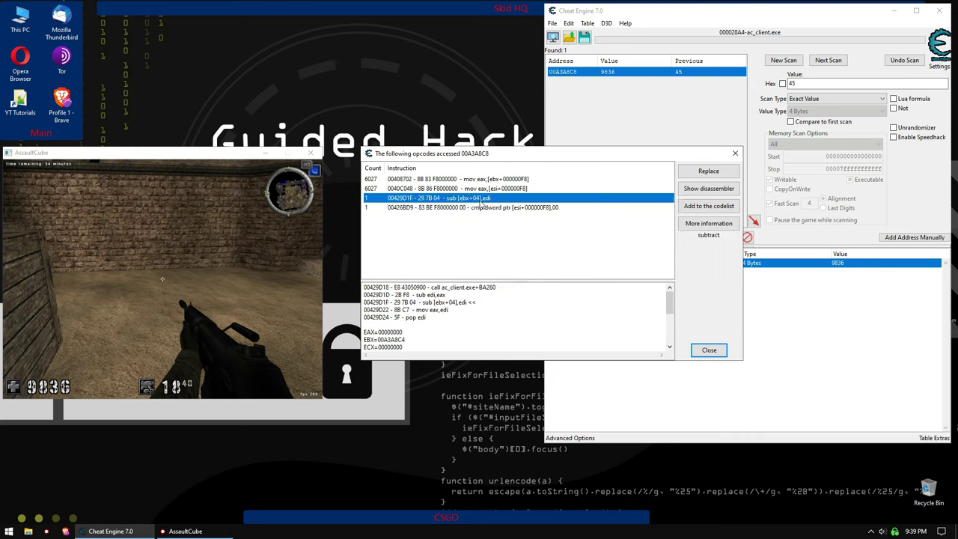
left_click(466, 189)
left_click(468, 180)
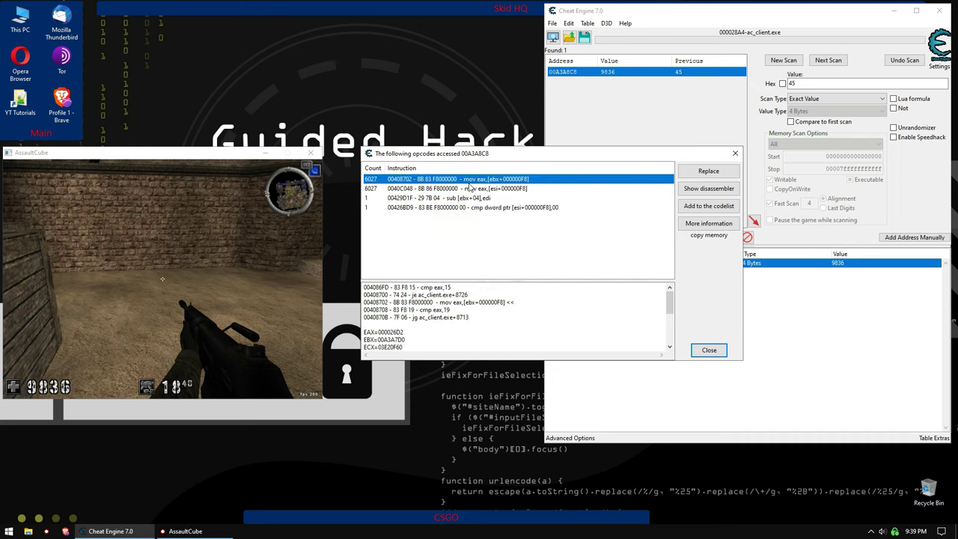
left_click(474, 190)
left_click(474, 181)
Select the three instructions using offset F8 together, and examine the mov, sub and cmp entries one by one.
left_click(520, 207)
left_click(520, 183, "ctrl")
left_click(522, 188, "ctrl")
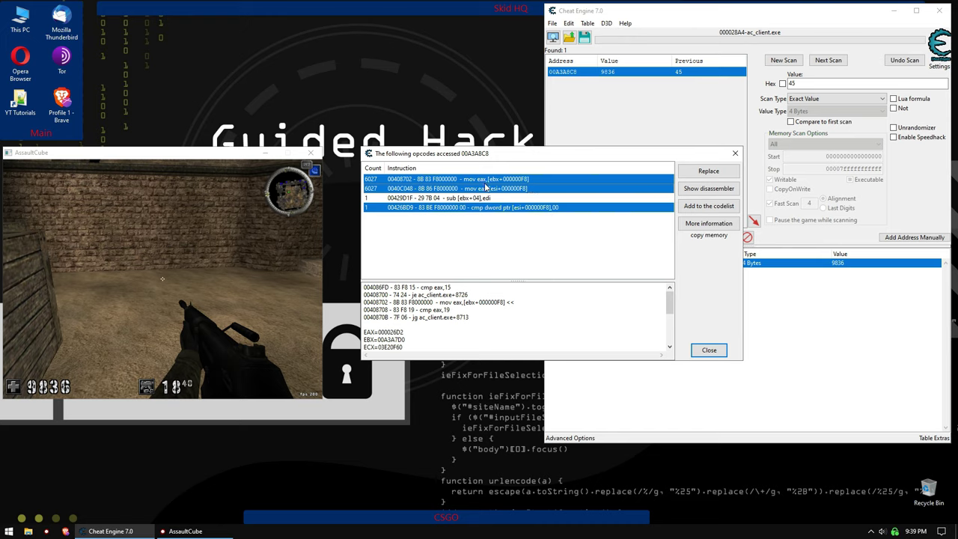
left_click(495, 182)
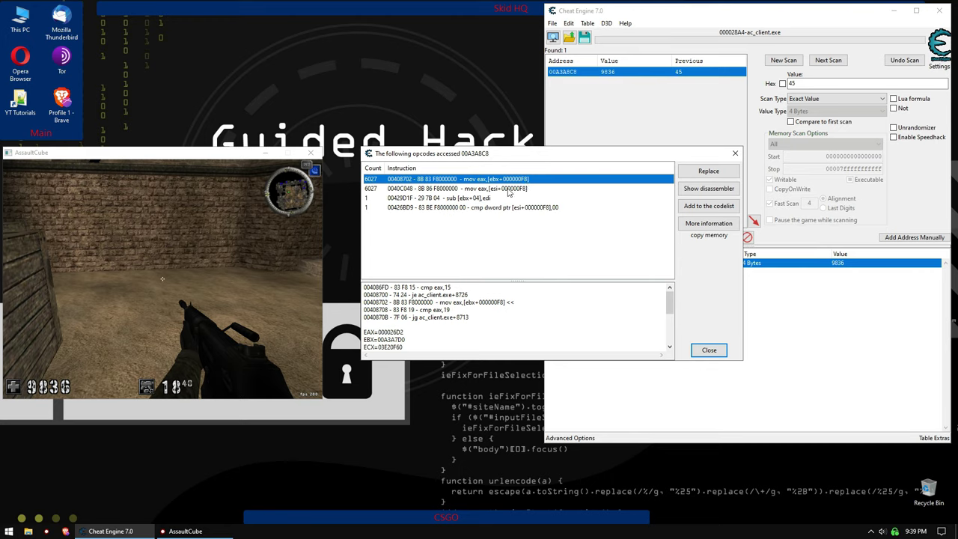
left_click(508, 193)
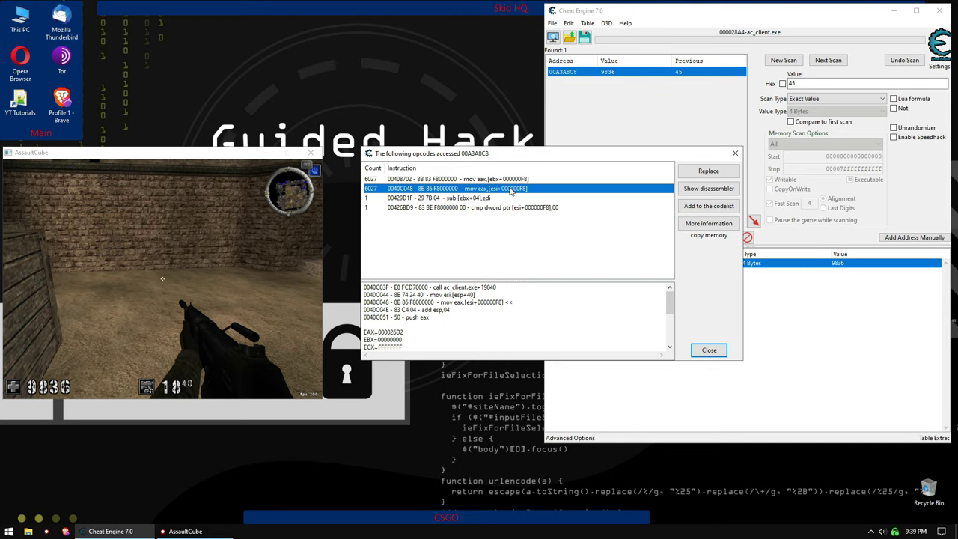
left_click(476, 199)
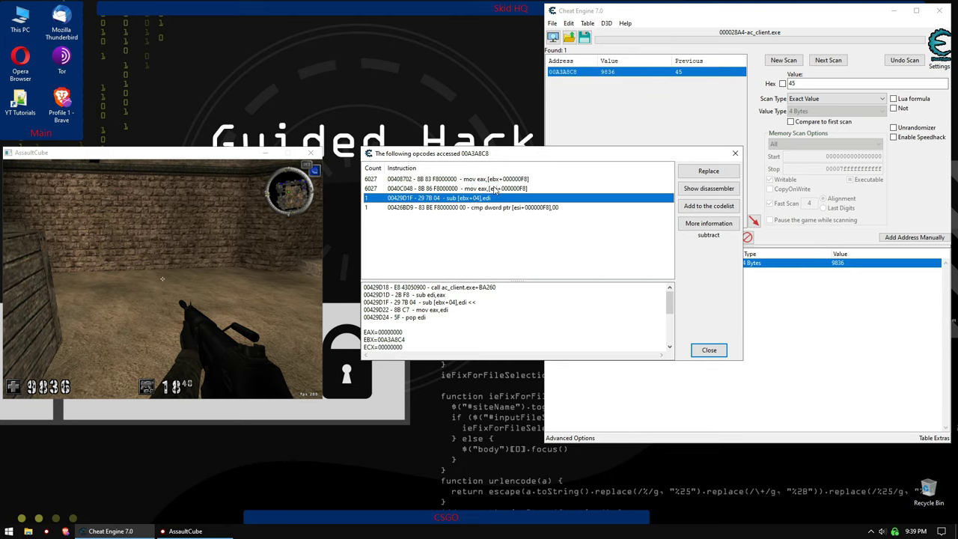
left_click(501, 209)
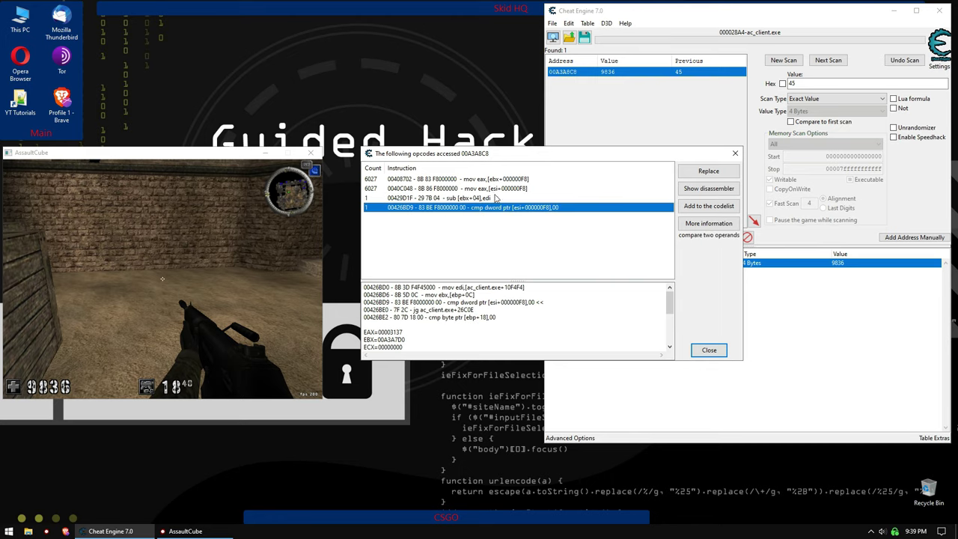
left_click(497, 197)
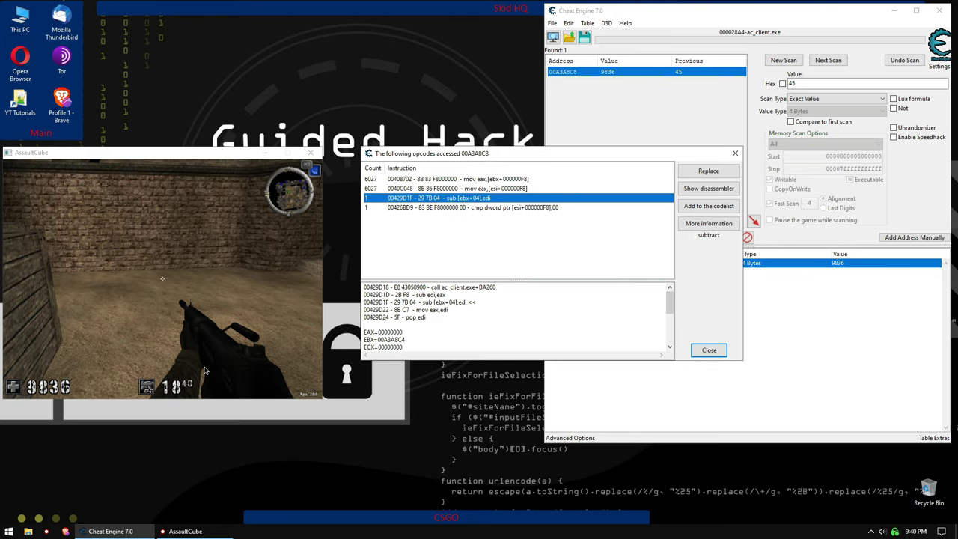
Enlarge the accessed opcodes window and review the two mov instructions and the cmp instruction.
left_click(551, 182)
left_click(545, 189)
left_click(550, 206)
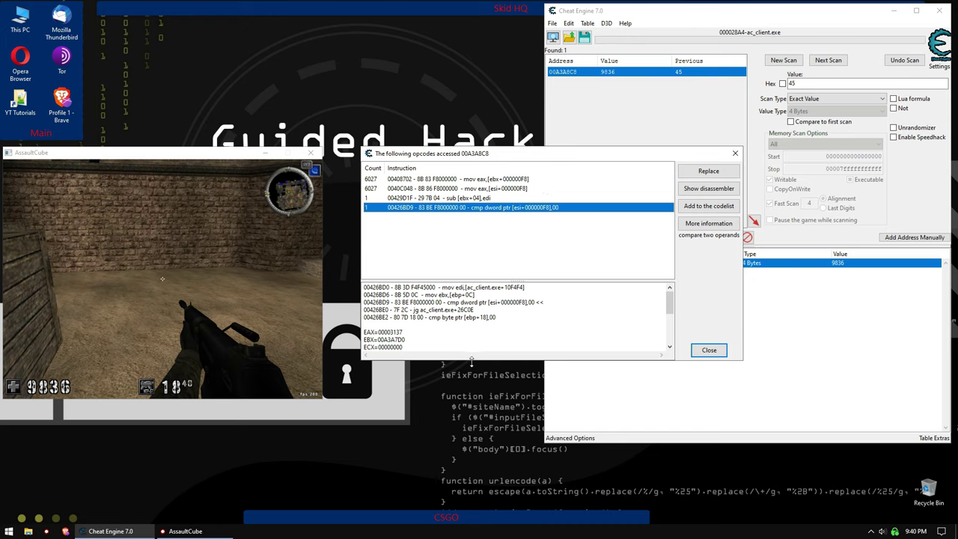
left_click_drag(473, 359, 471, 419)
left_click(519, 182)
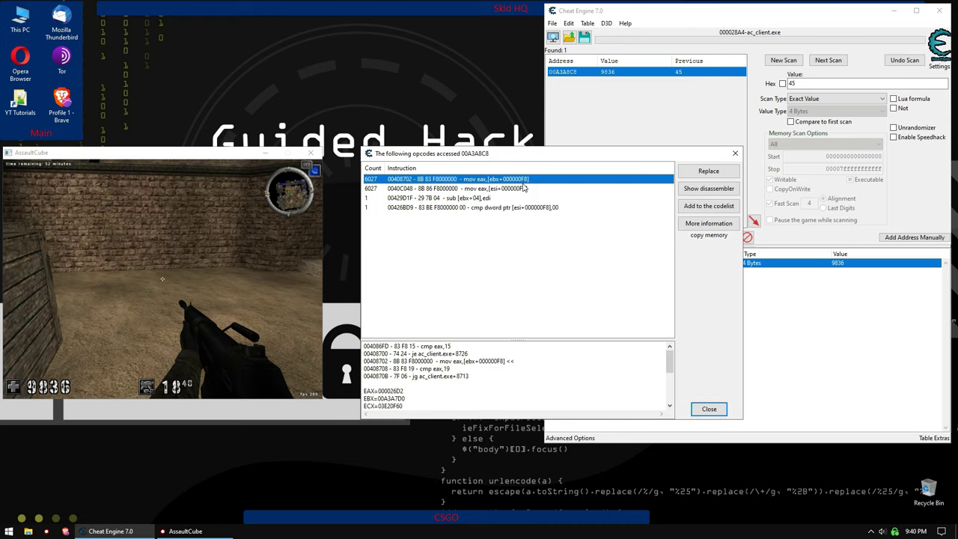
left_click(518, 189)
left_click(521, 207)
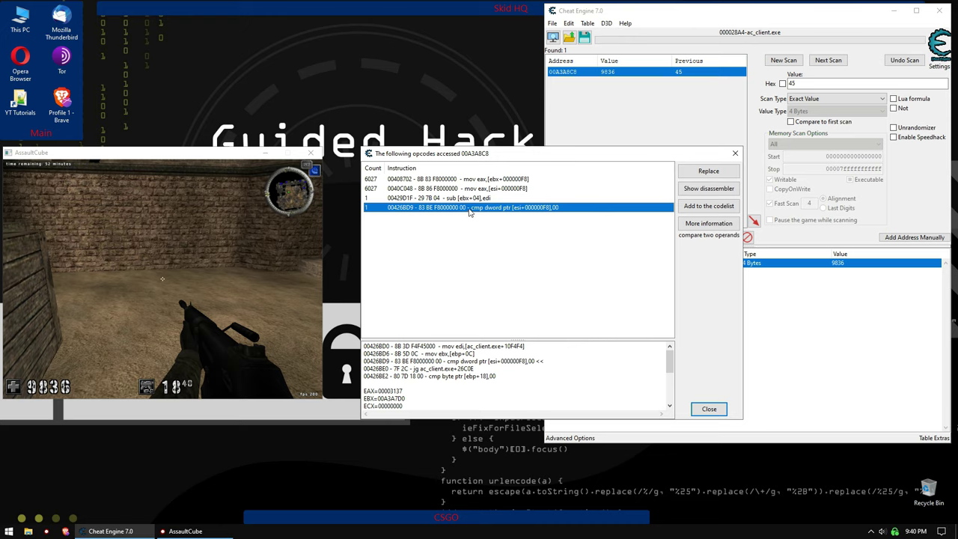
Find out what writes to the health addr record, and take grenade damage in AssaultCube to log the writing instruction.
left_click(805, 265)
right_click(805, 266)
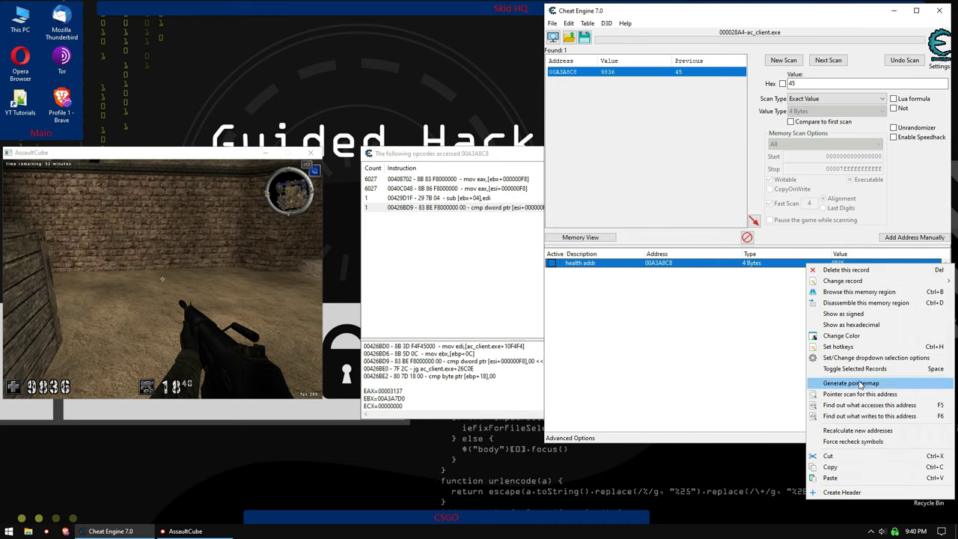
left_click(873, 416)
left_click_drag(687, 90, 585, 91)
left_click(162, 278)
key("3")
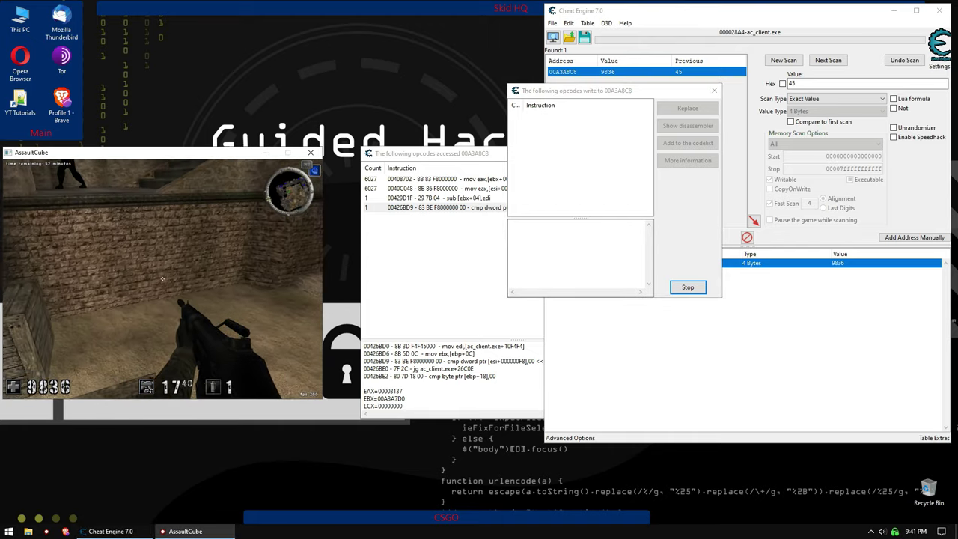
left_click(161, 278)
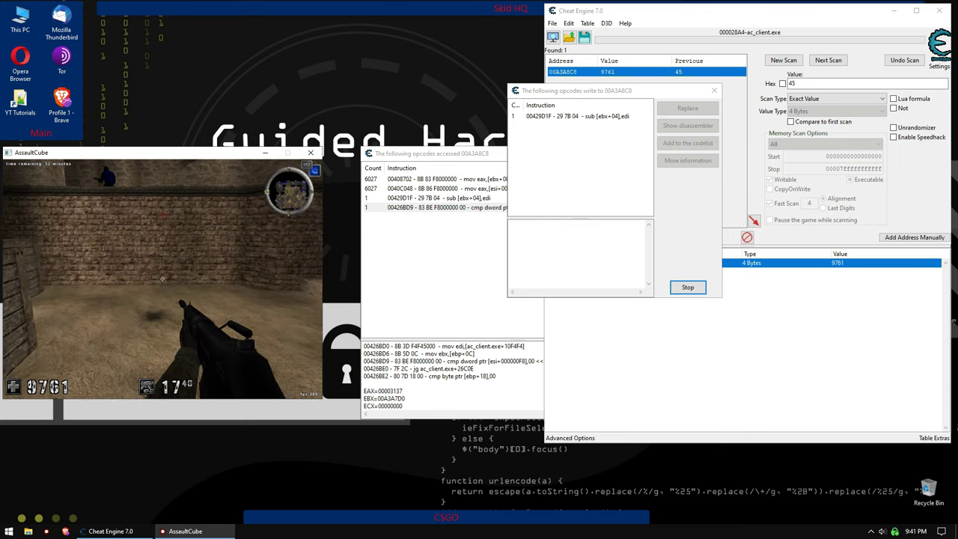
Inspect the logged sub instruction against the access log, stop the write logging and close its window.
key("super")
left_click(567, 177)
left_click(589, 118)
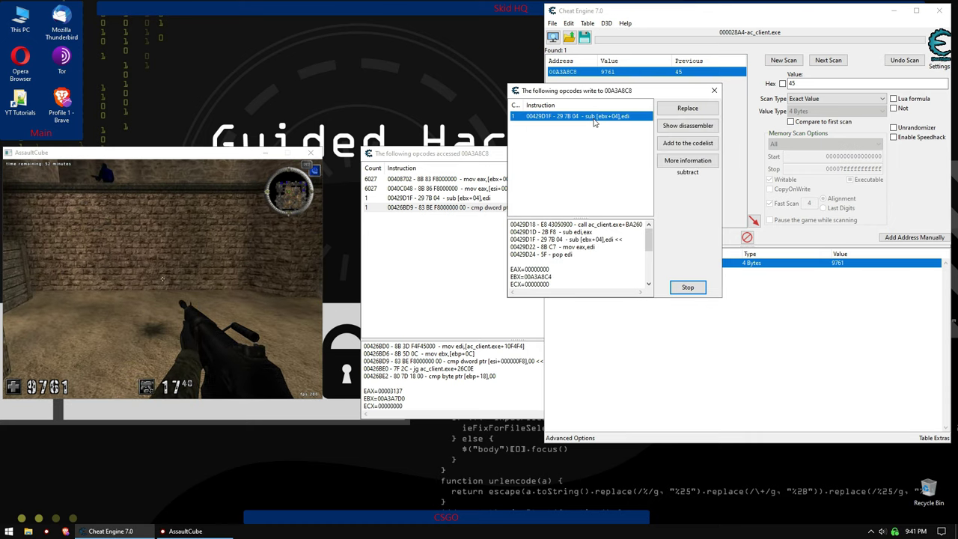
left_click(494, 199)
left_click(612, 116)
left_click(687, 287)
left_click(714, 91)
left_click(623, 254)
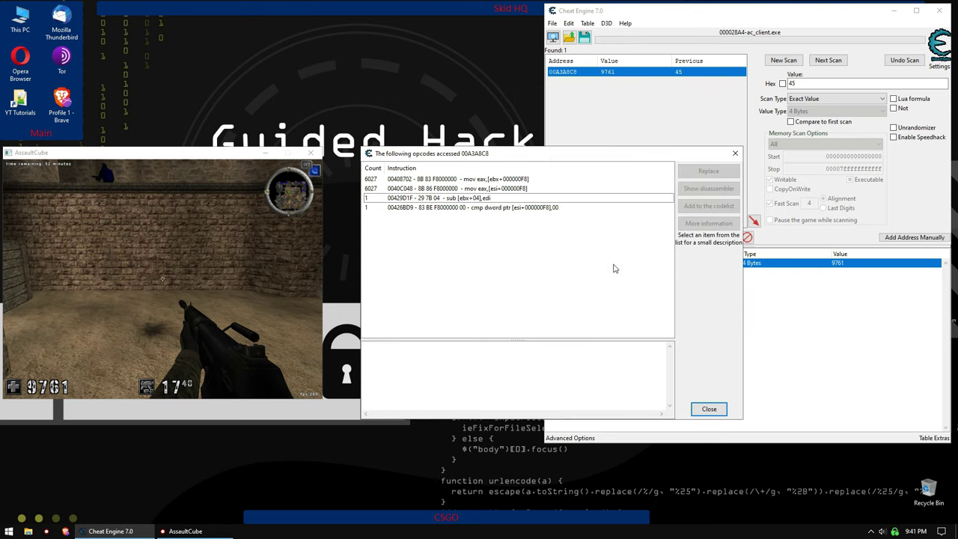
Examine the base registers and offsets of the mov, sub and cmp instructions in the access log.
left_click(458, 198)
left_click(477, 180)
left_click(479, 188, "shift")
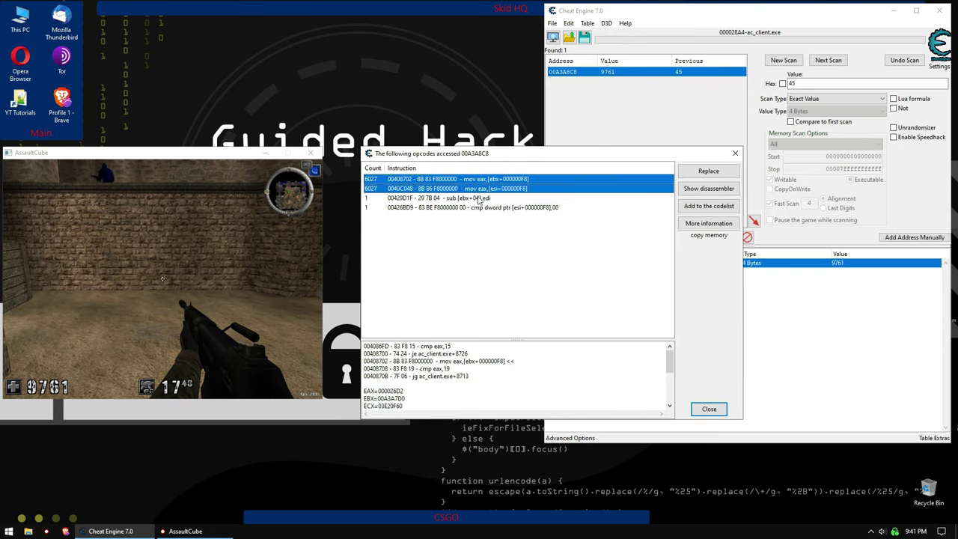
left_click(479, 198)
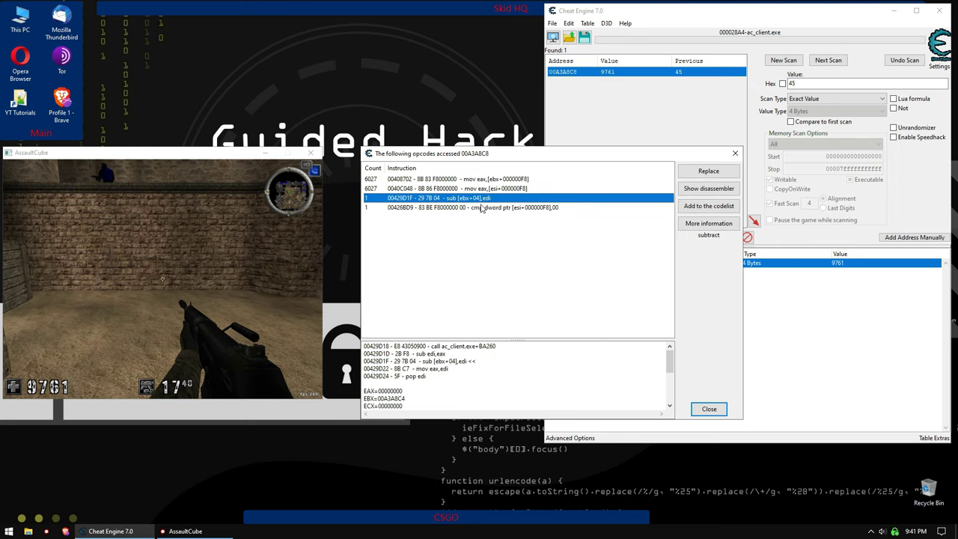
left_click(483, 208)
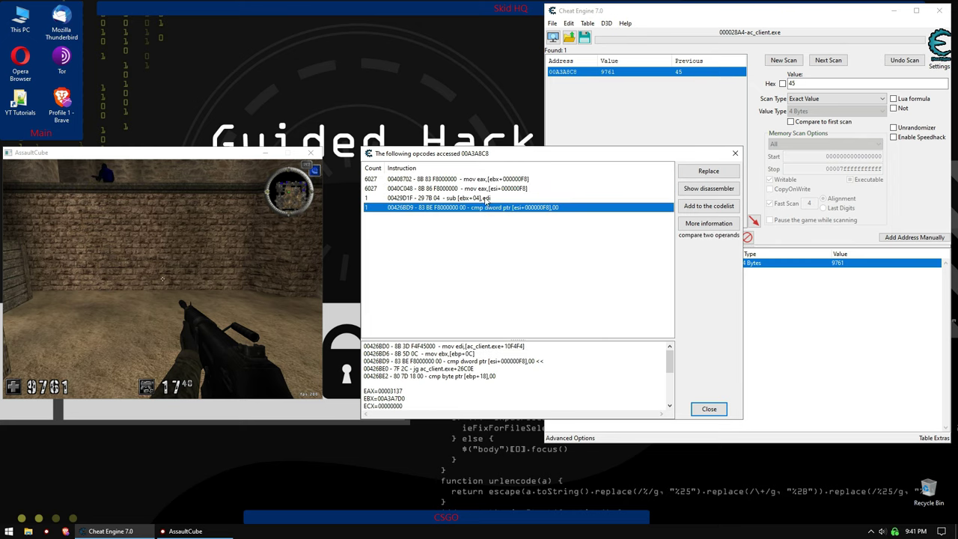
left_click(505, 181)
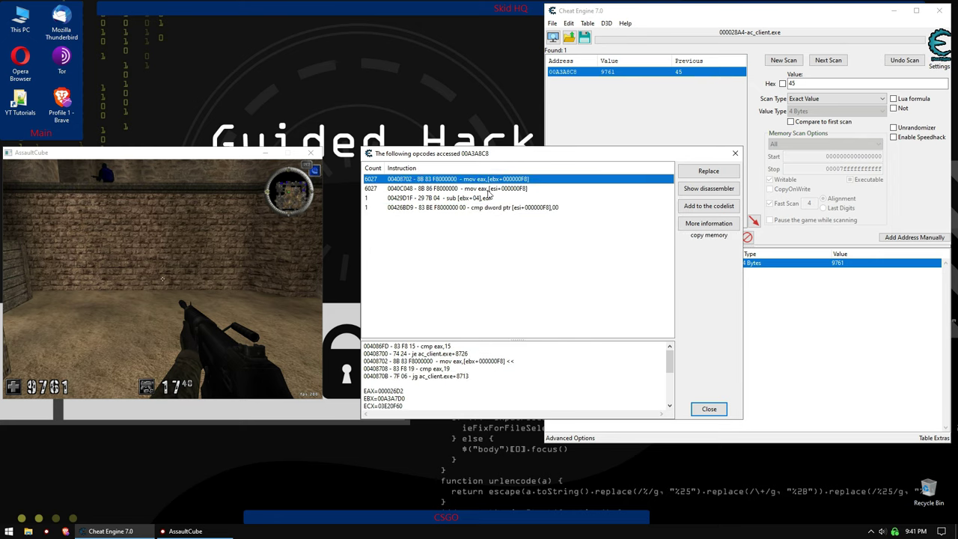
left_click(513, 190)
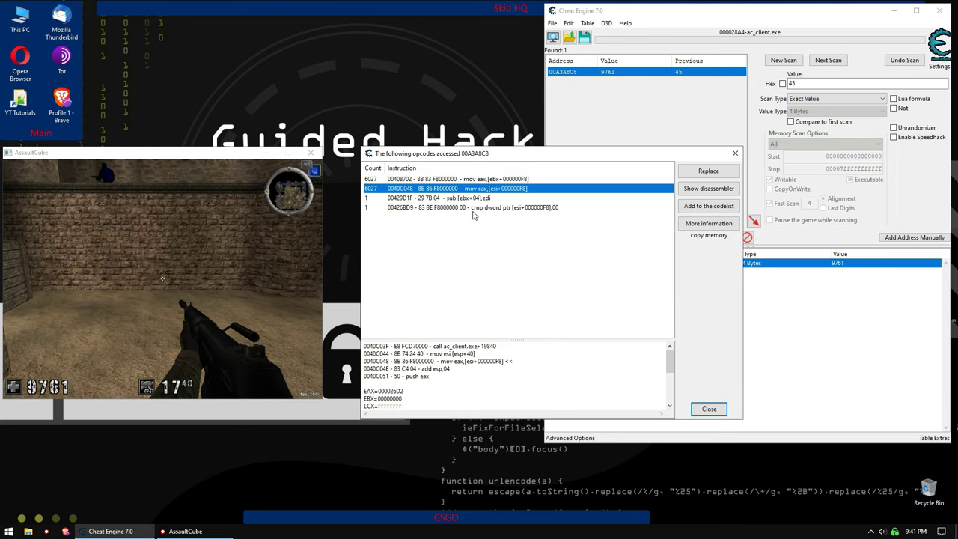
left_click(472, 199)
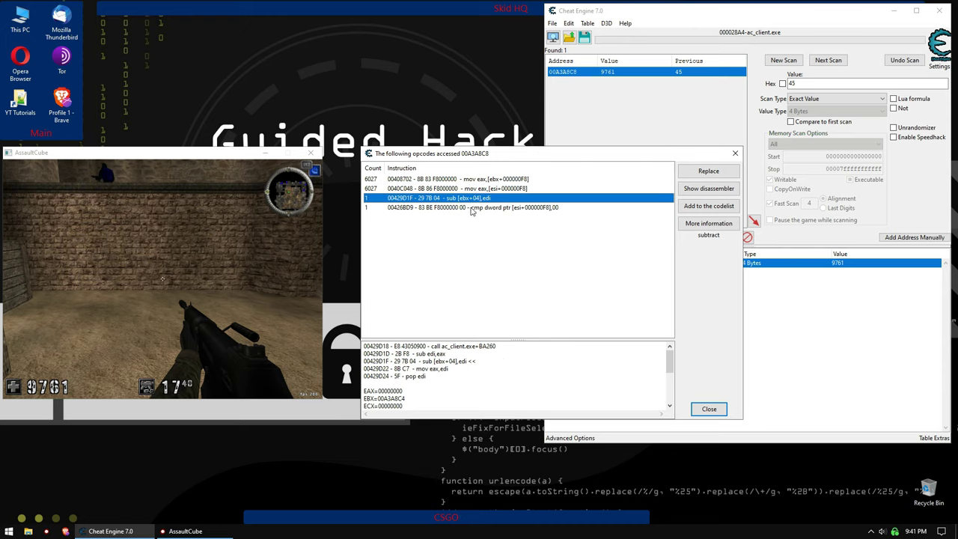
Enlarge the register details of the access log and highlight the ESI value of the cmp dword ptr [esi+000000F8],00 instruction.
double_click(527, 201)
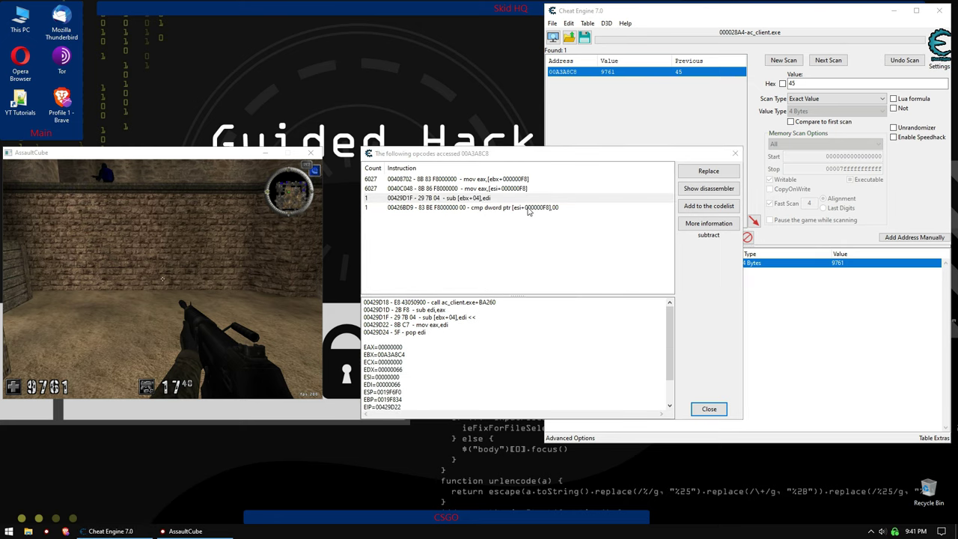
left_click(529, 208)
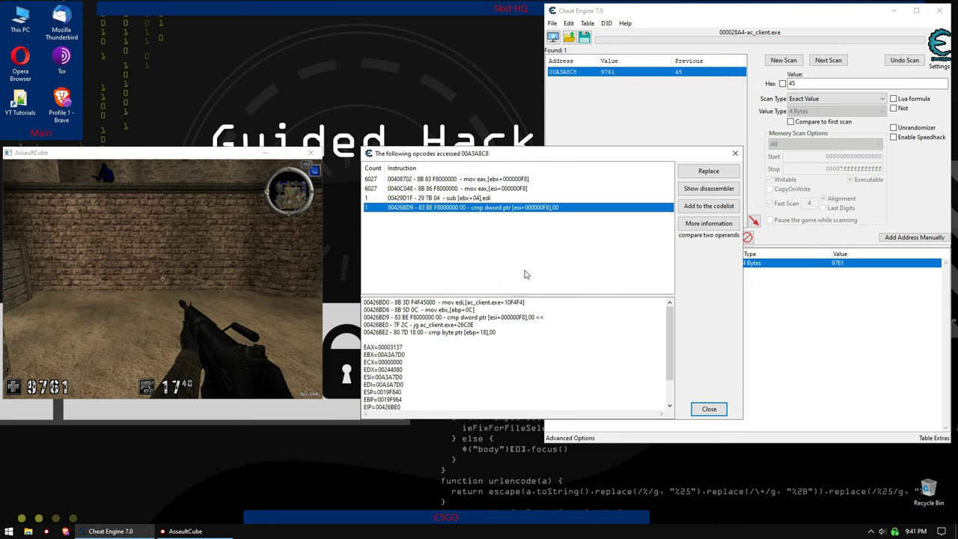
left_click(436, 355)
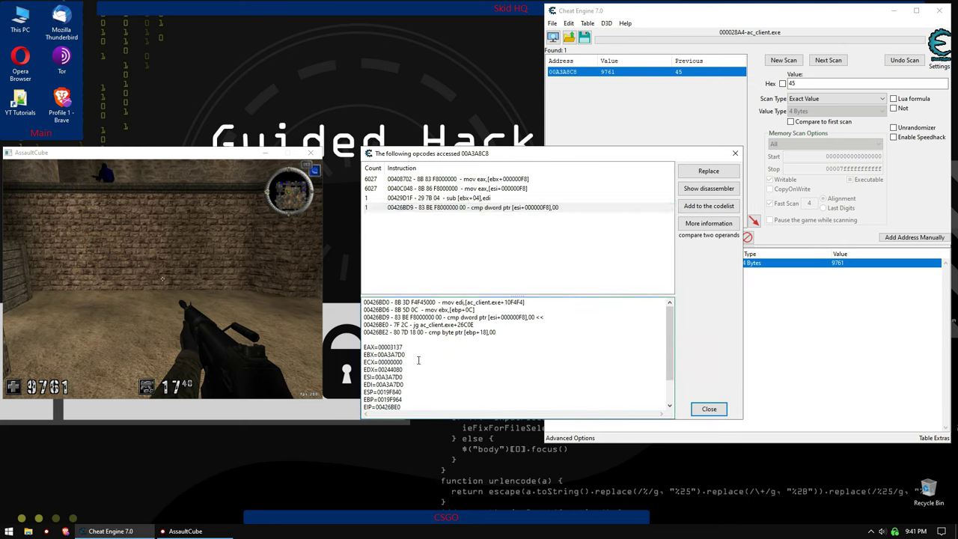
left_click(524, 209)
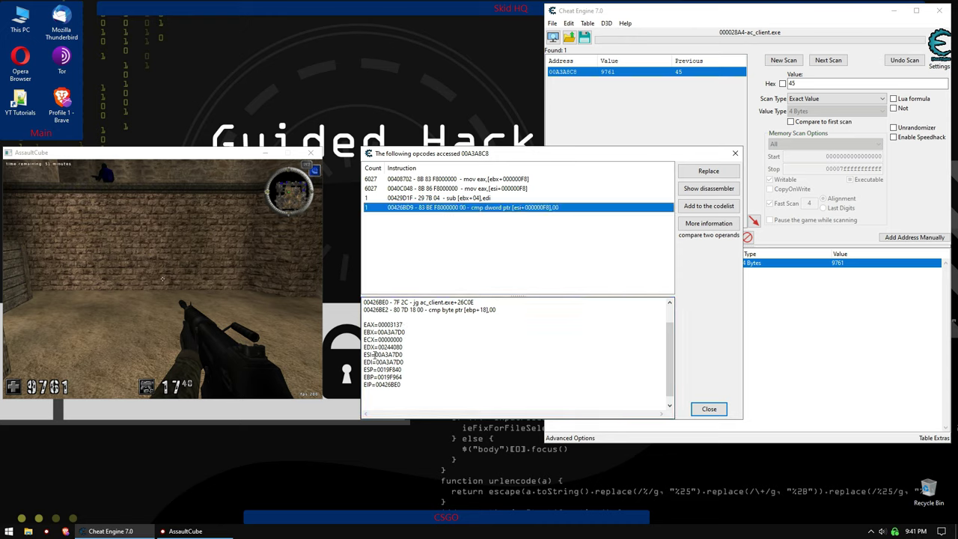
left_click_drag(375, 354, 402, 355)
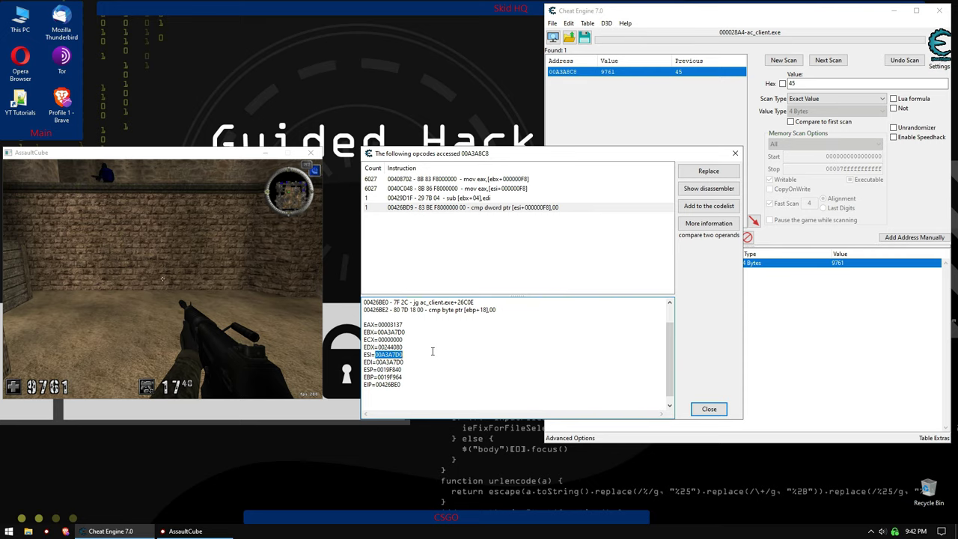
Copy the cmp instruction's ESI value 00A3A7D0 and add it manually as a 4 Bytes record described "entity object address".
left_click_drag(449, 153, 276, 108)
left_click(231, 310)
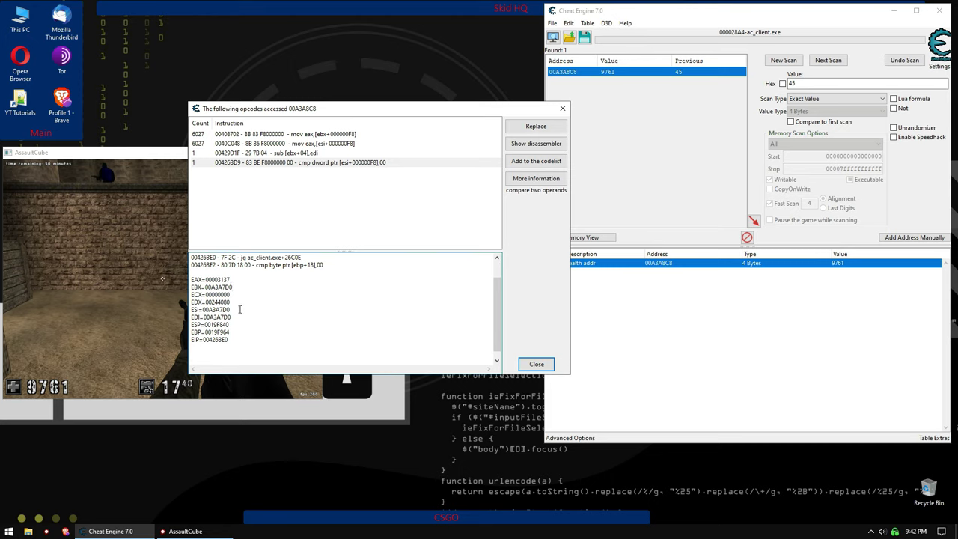
left_click_drag(231, 309, 203, 310)
key("ctrl+c")
left_click(896, 237)
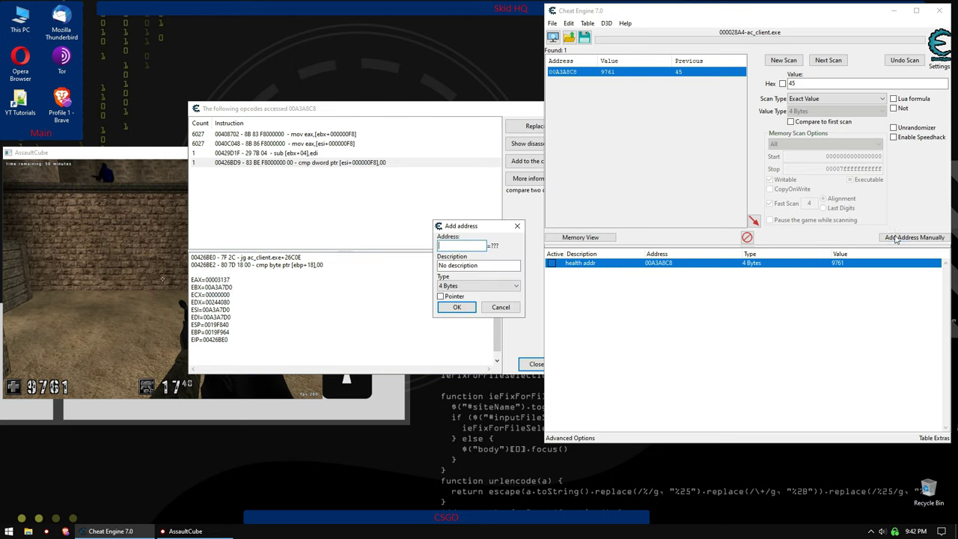
key("ctrl+v")
key("Tab")
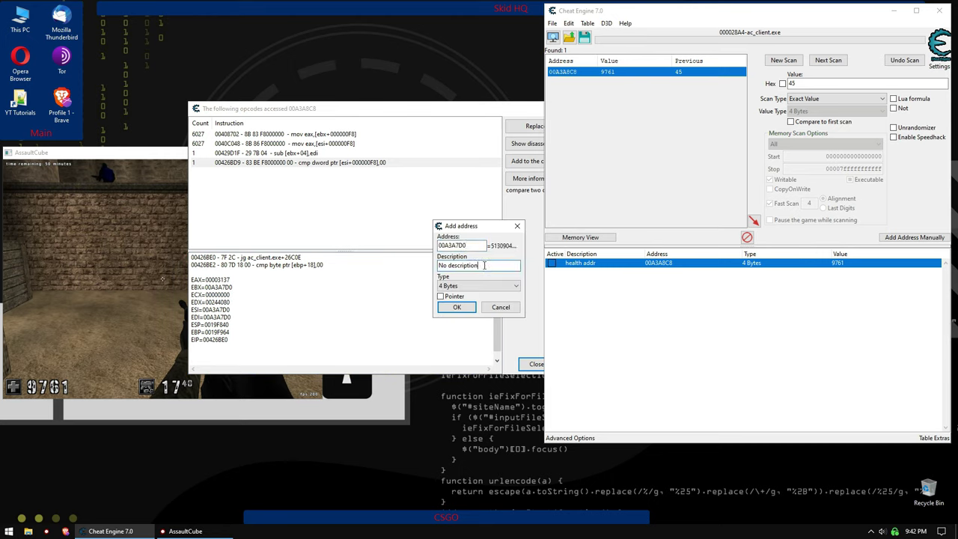
type("entity object address")
left_click(453, 306)
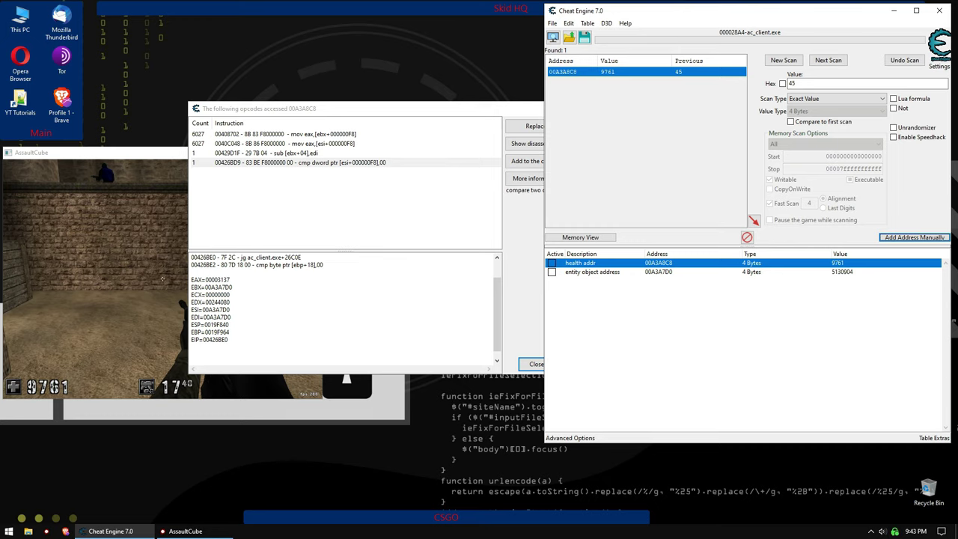
Select the entity object address record in the address list as the target for dissecting.
key("alt+Tab")
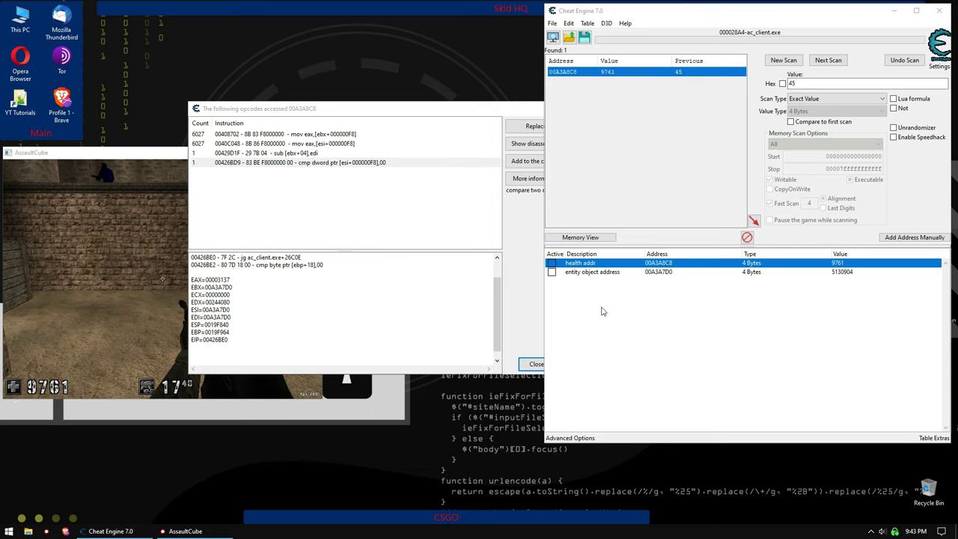
left_click(660, 273)
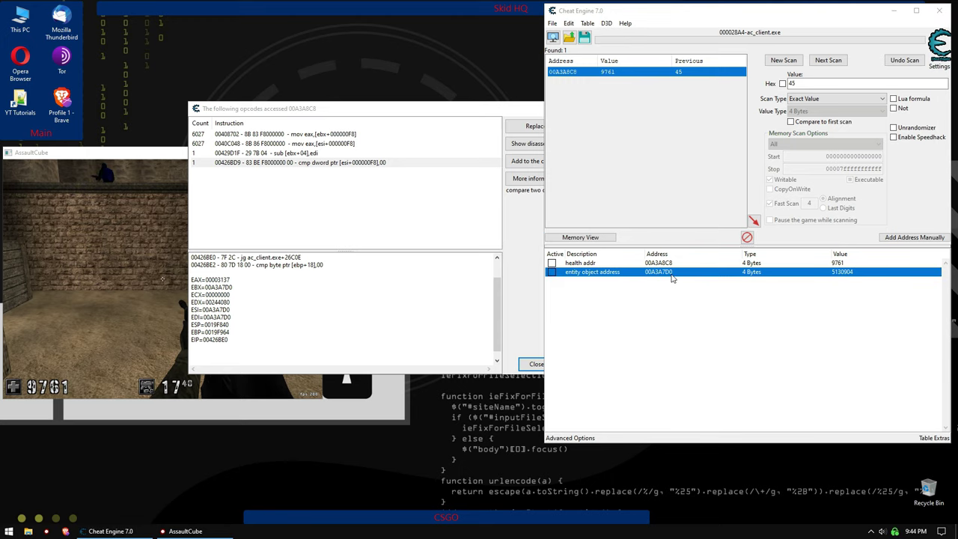
right_click(667, 277)
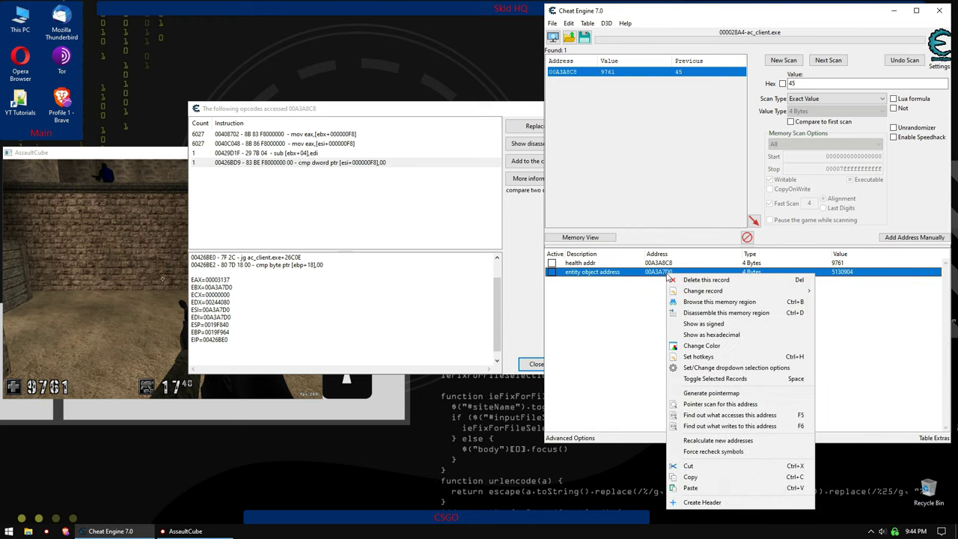
double_click(649, 274)
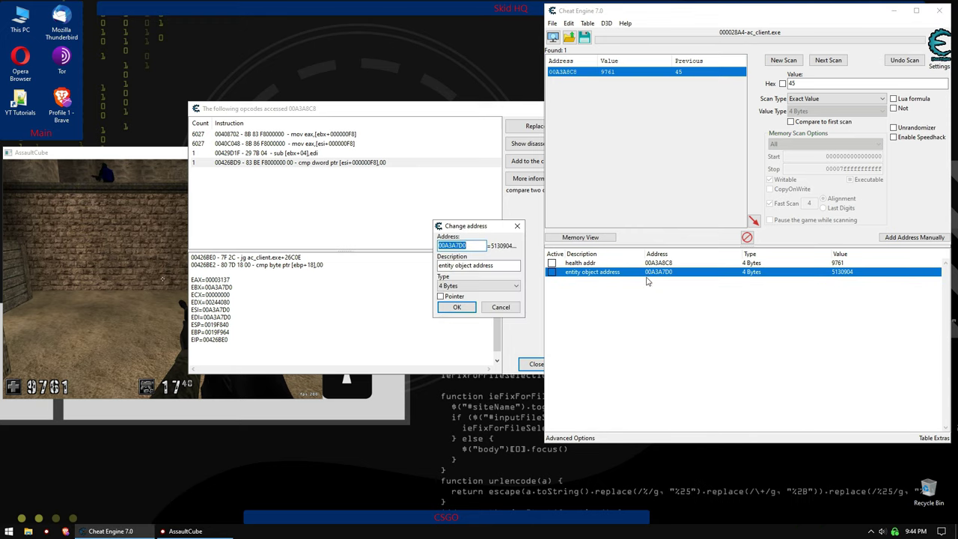
key("Escape")
right_click(648, 272)
key("Escape")
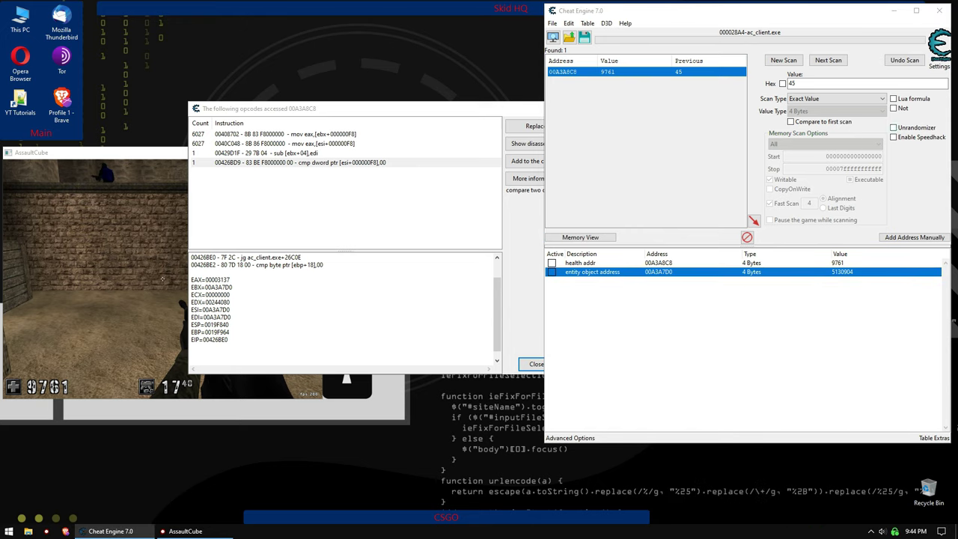
Dissect the data structure at 00A3A7D0 from the memory viewer and define a new structure named "entity" with guessed field types and size 4096.
left_click(590, 237)
left_click(518, 85)
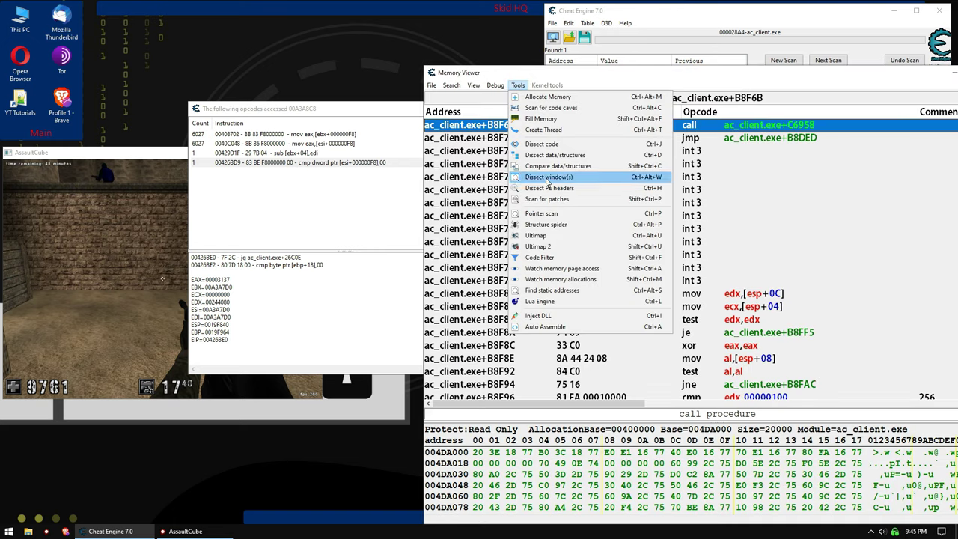
left_click(554, 154)
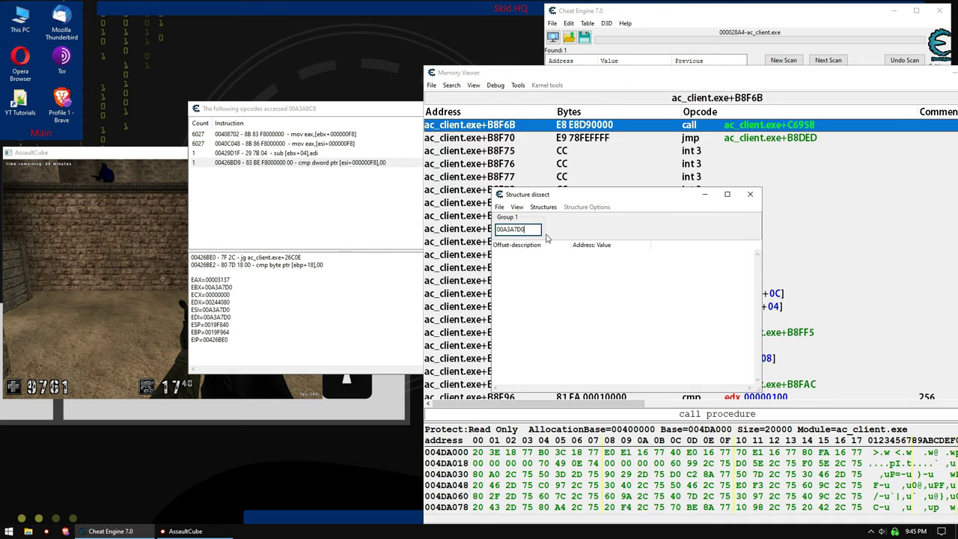
left_click(544, 207)
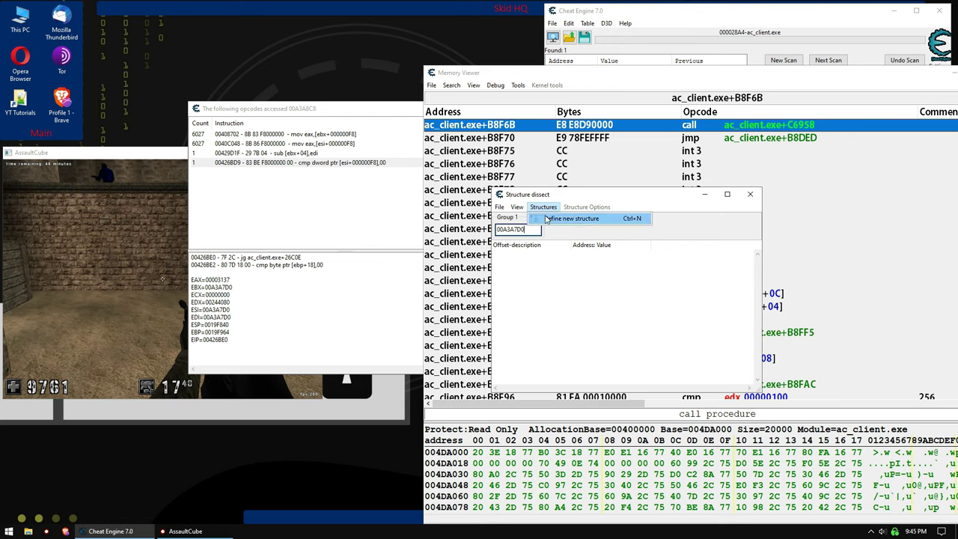
left_click(545, 220)
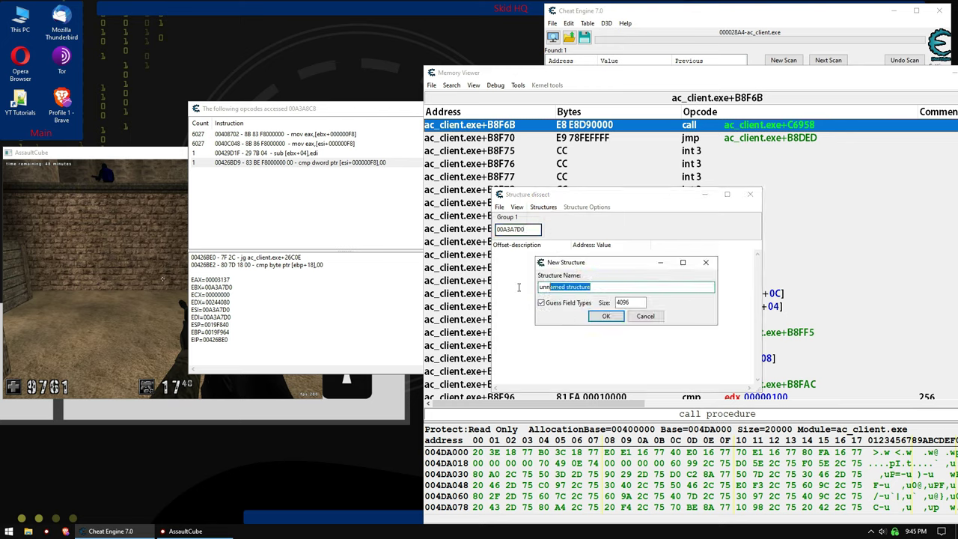
type("entity")
left_click(606, 316)
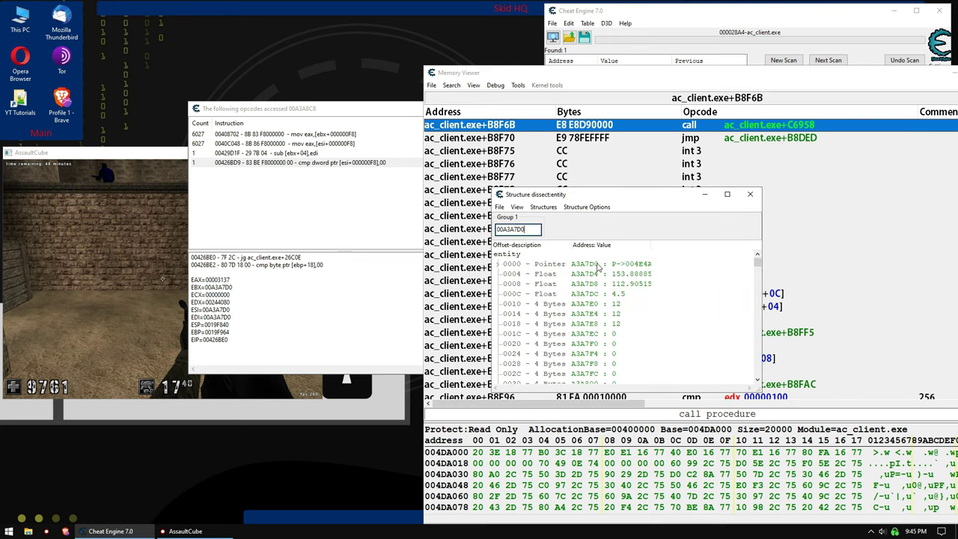
Move and enlarge the entity structure window, highlight its entries from offset 0000 to 0088, and widen the offset description column.
left_click_drag(604, 194, 542, 35)
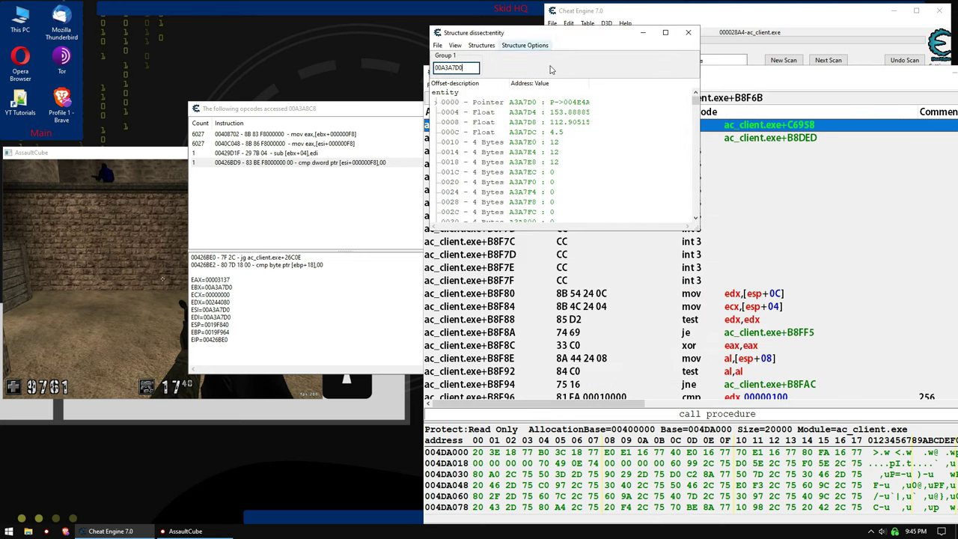
left_click_drag(694, 228, 851, 487)
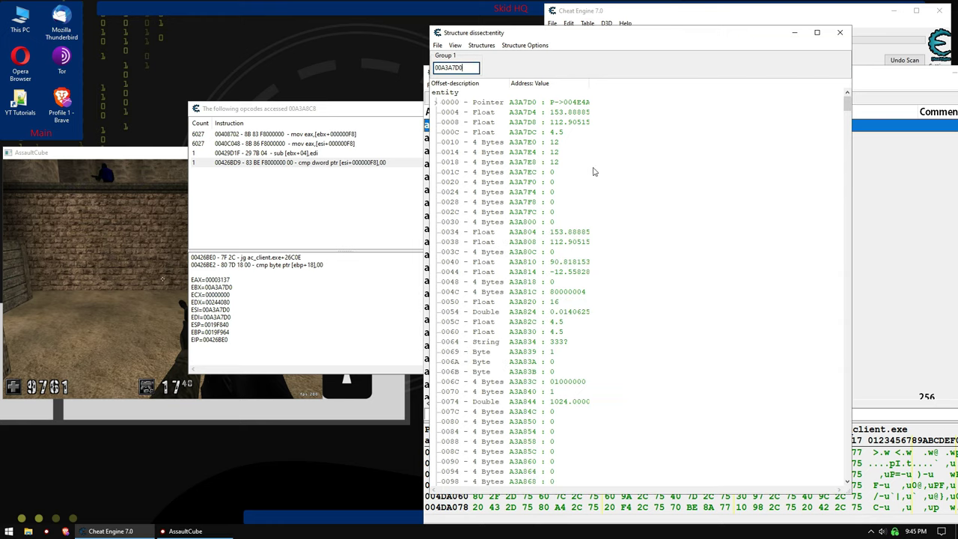
left_click(574, 103)
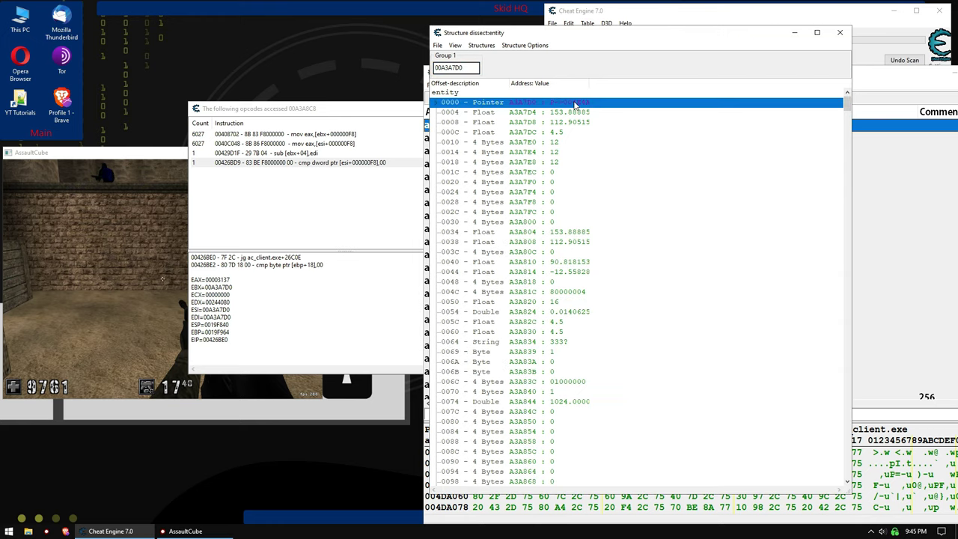
left_click(562, 442, "shift")
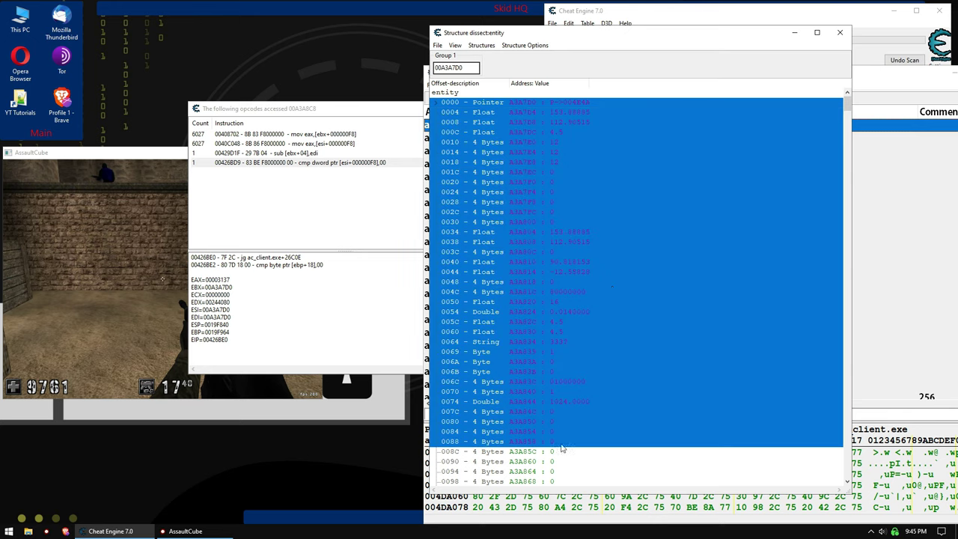
left_click(521, 232)
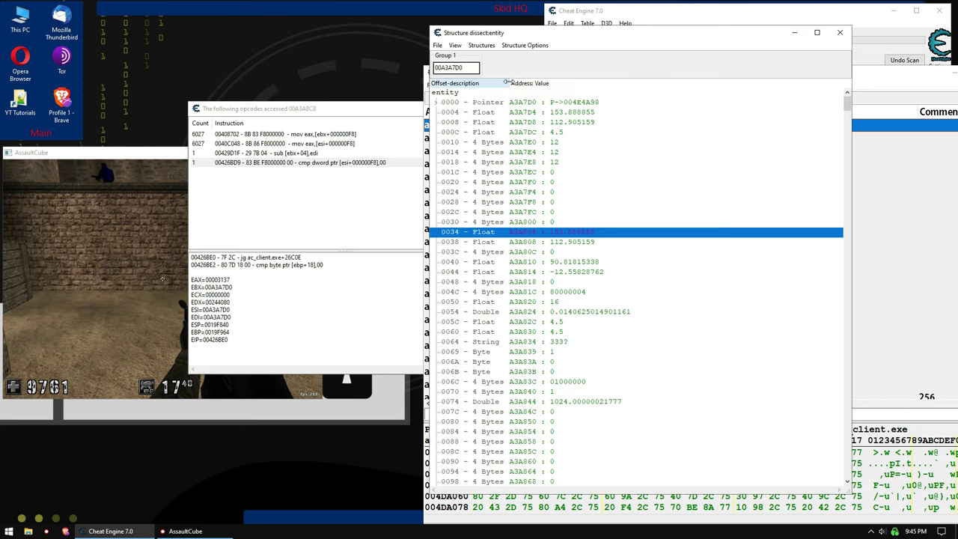
left_click_drag(506, 82, 559, 82)
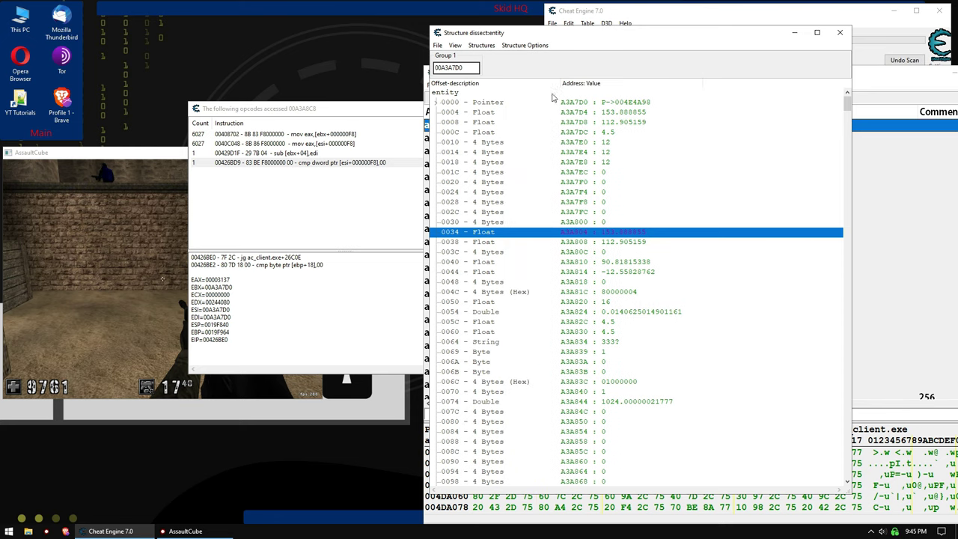
Examine the types and values of the first entity structure fields, from offset 0000 through 0018.
left_click(480, 106)
left_click(520, 132)
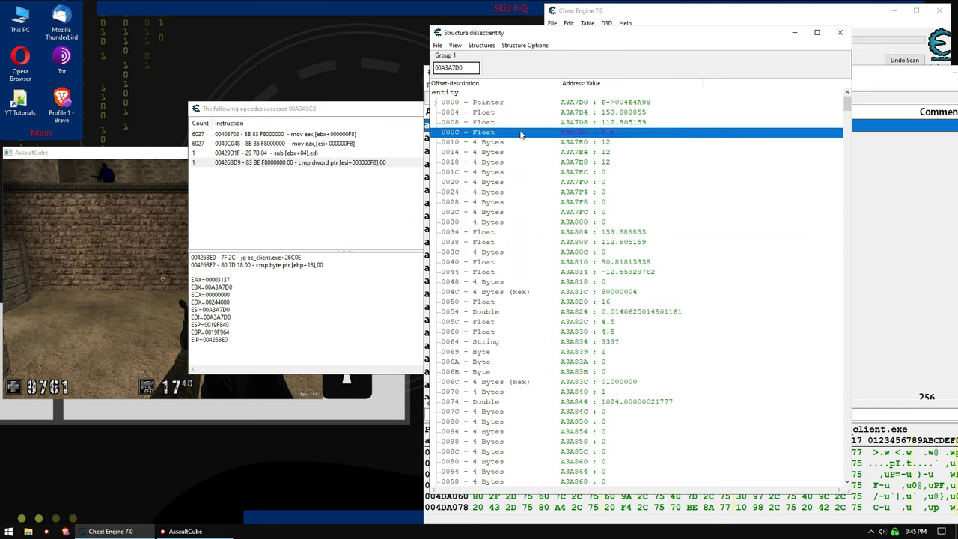
left_click(611, 105)
left_click(632, 114)
left_click(631, 123)
left_click(624, 134)
left_click(615, 144)
left_click(609, 153)
left_click(609, 161)
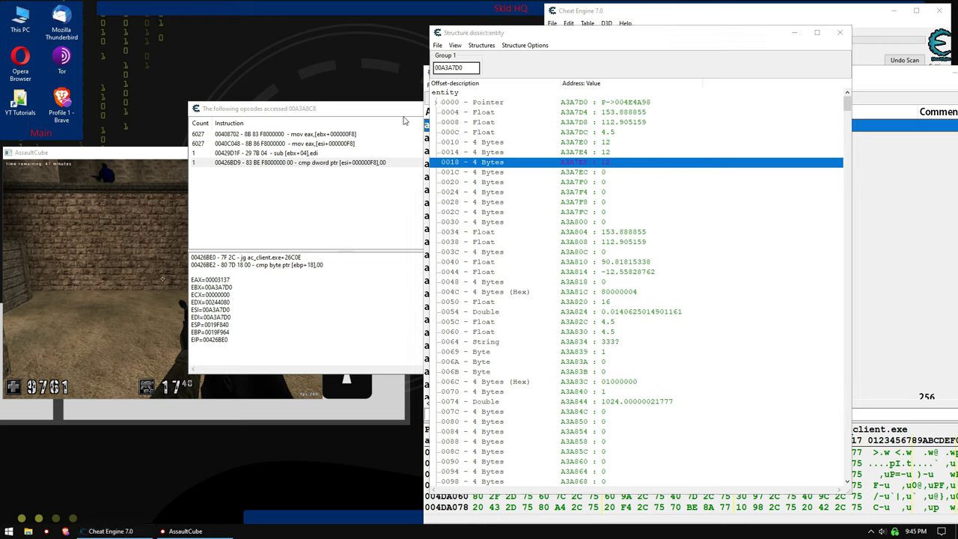
Close the opcode access log and review the entity structure's fields at offsets 0000 to 000C.
left_click(388, 114)
left_click(561, 110)
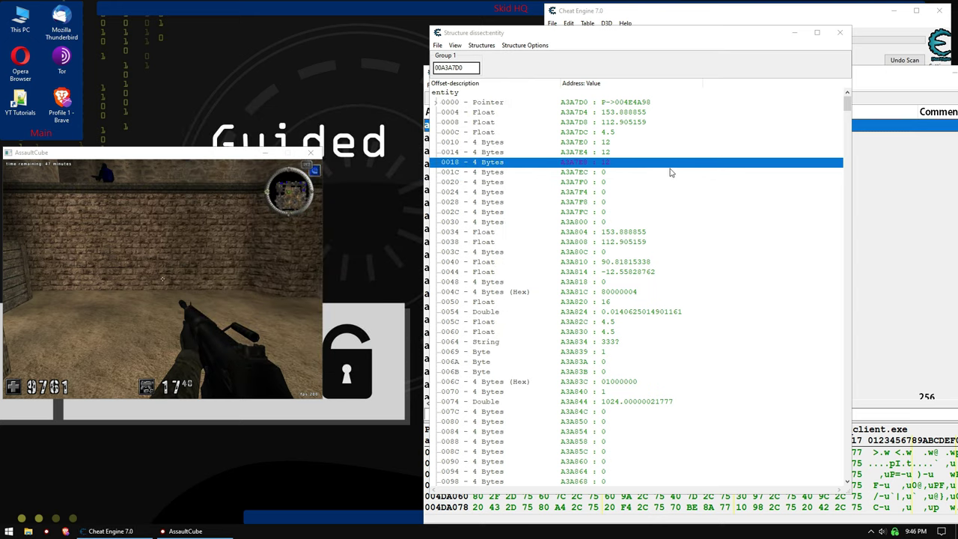
left_click(680, 114)
key("Down")
key("Down")
key("Down")
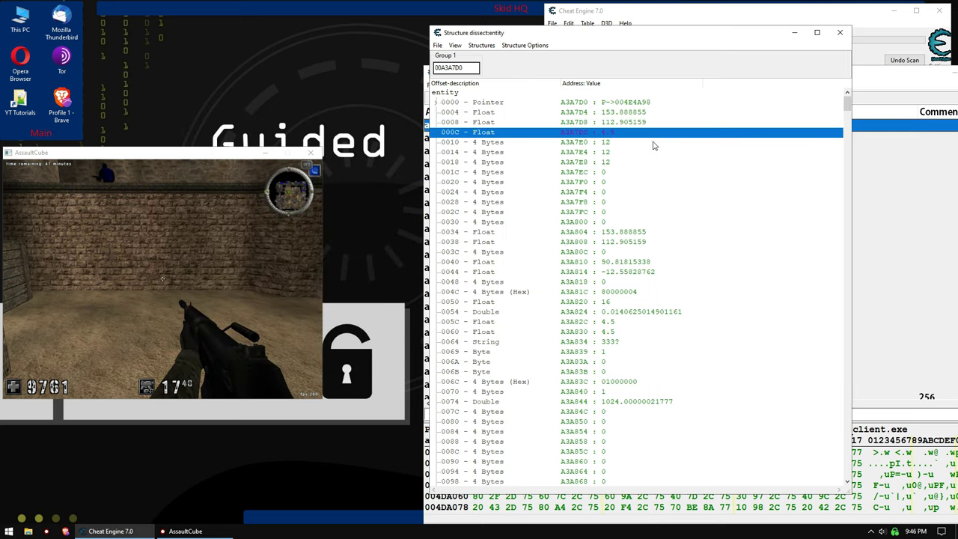
left_click(674, 105)
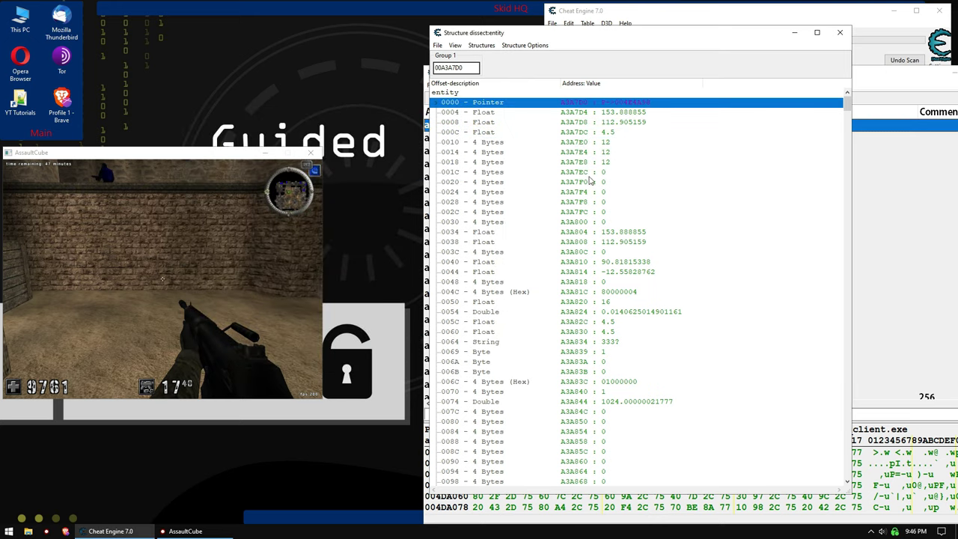
Switch to AssaultCube and make the player jump and walk back and forth to observe which entity fields change.
left_click(221, 294)
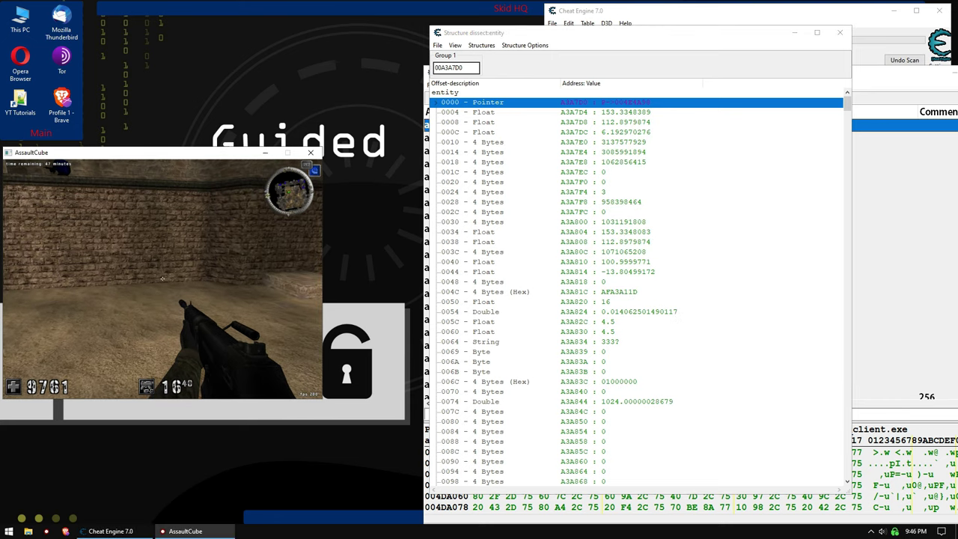
key("space")
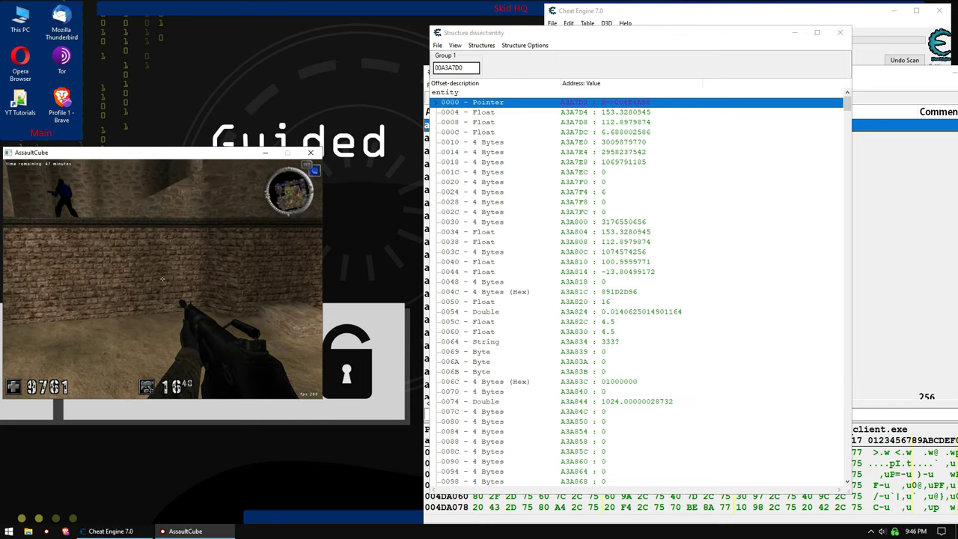
key("space")
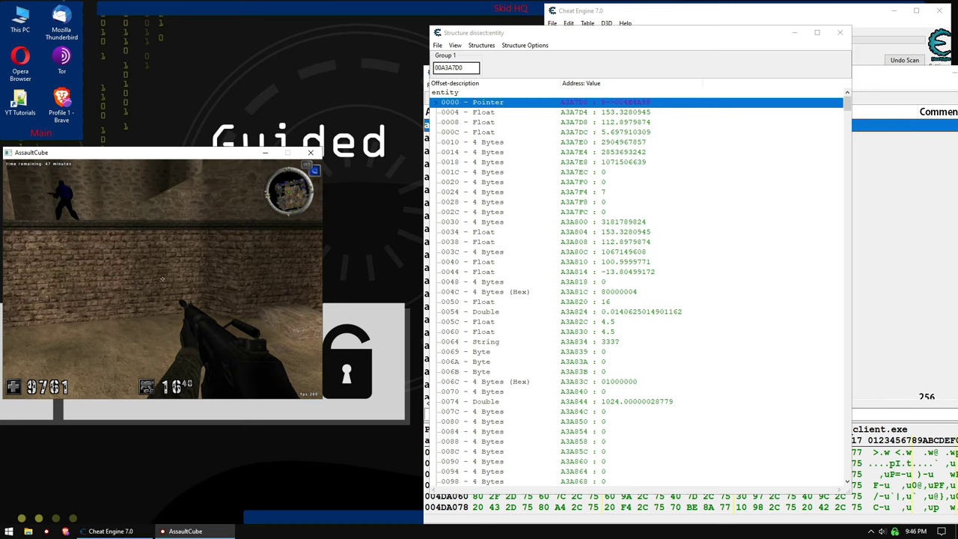
key("s")
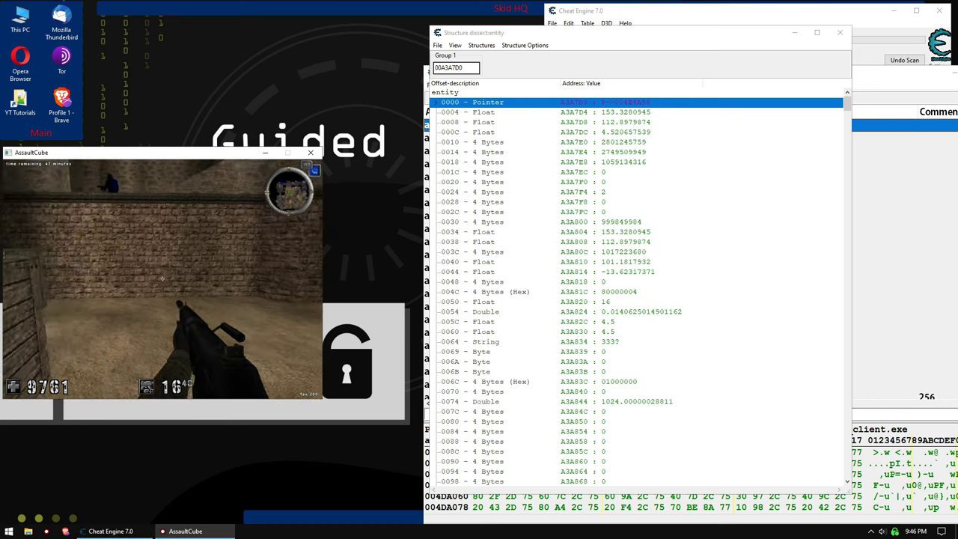
key("w")
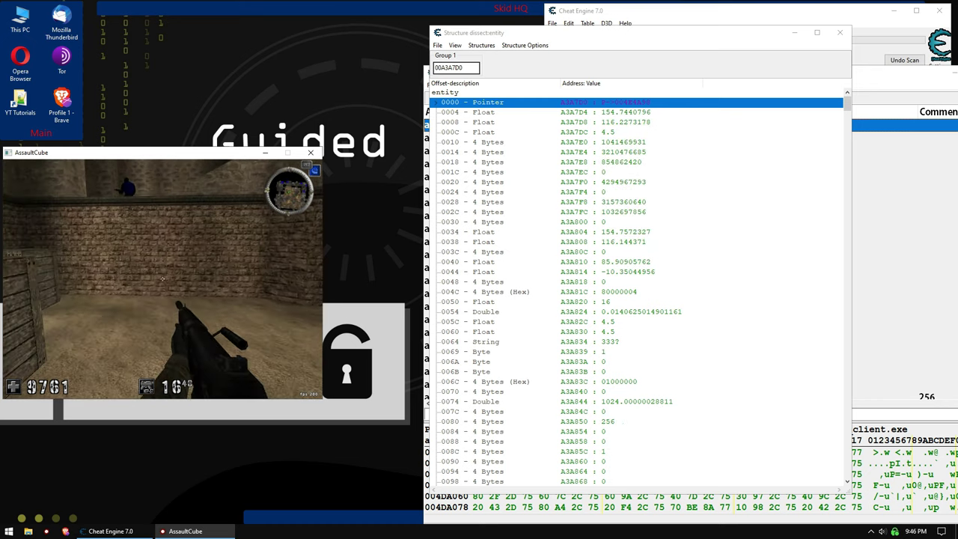
key("s")
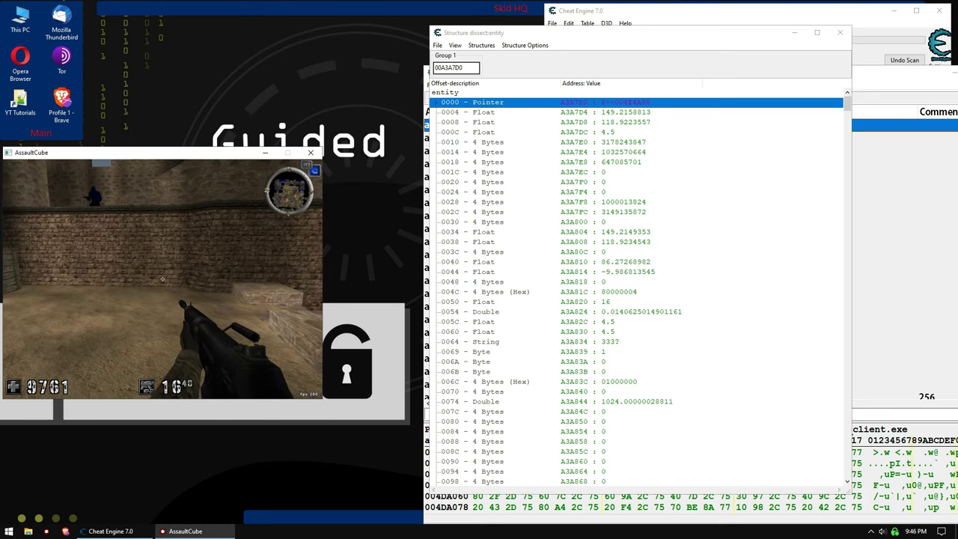
key("super")
Examine the position floats at offsets 0004, 0008 and 000C and the field at offset 0028.
left_click(577, 113)
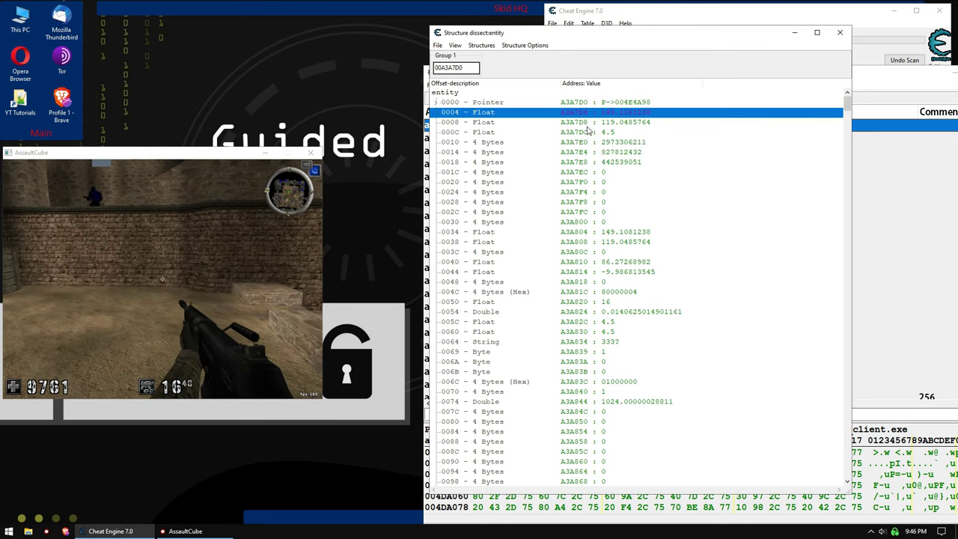
left_click(588, 122)
left_click(588, 116)
left_click(600, 133)
left_click(609, 121)
left_click(618, 134)
left_click(612, 202)
Find the health field at offset 00F8 of the entity structure and compare it with the neighbouring fields 00FC and 0100.
scroll(612, 199, "down", 5)
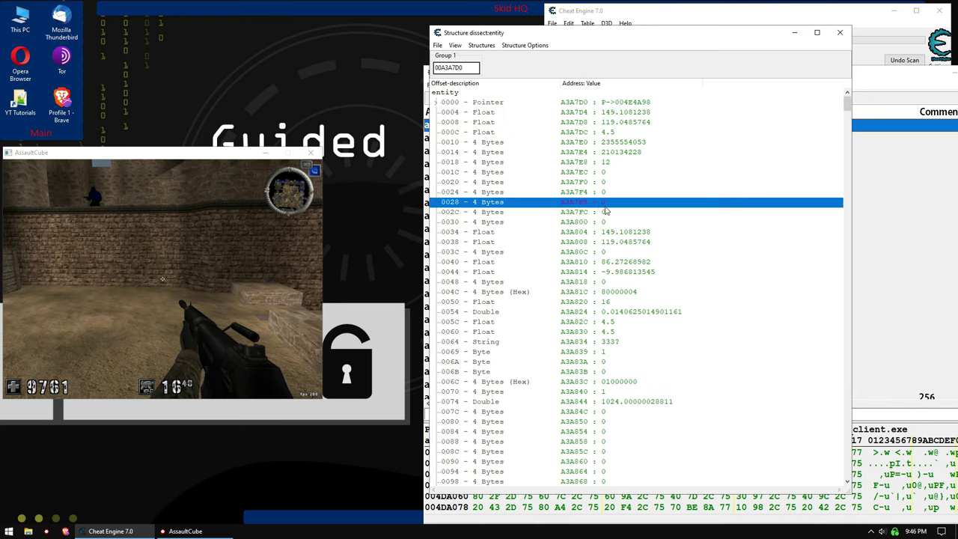
scroll(612, 196, "down", 2)
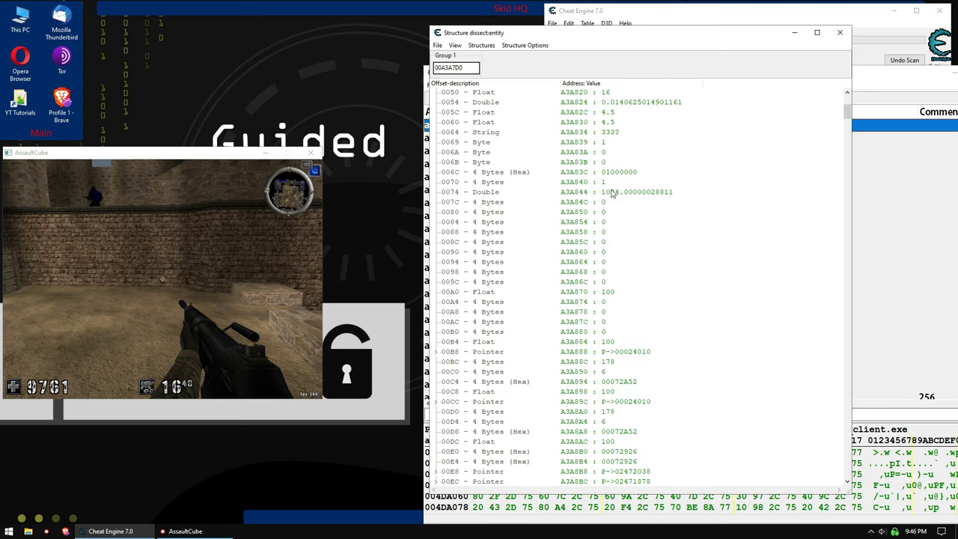
left_click(458, 202)
scroll(451, 212, "down", 10)
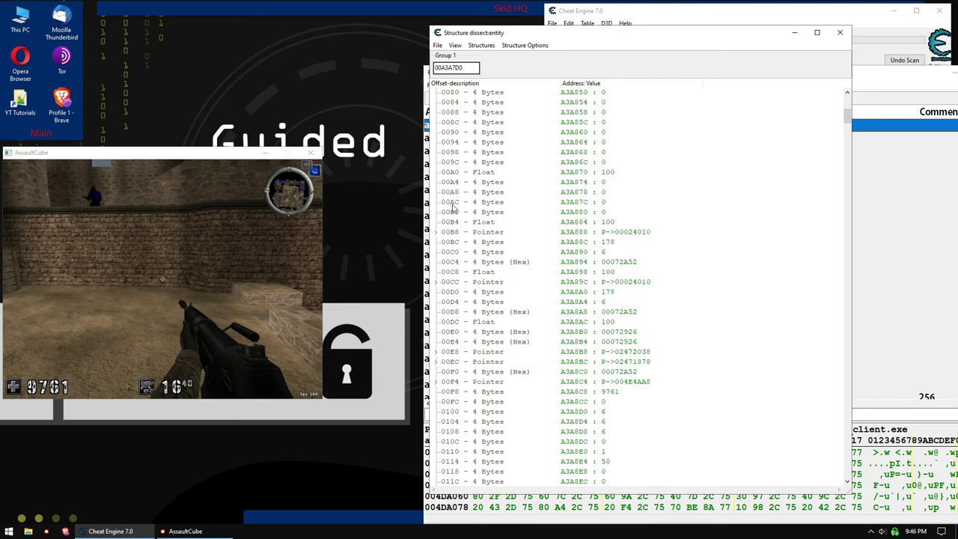
left_click(457, 214)
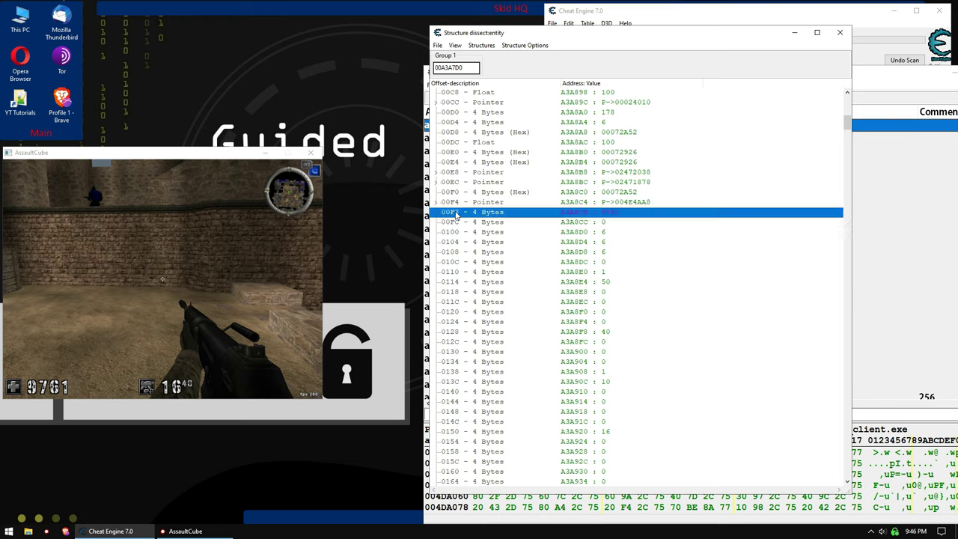
left_click(458, 222)
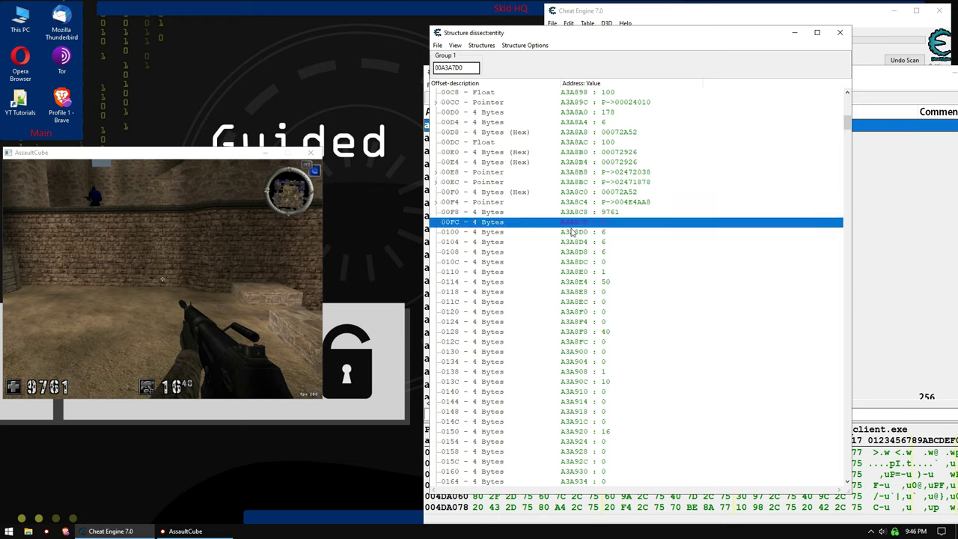
left_click(645, 233)
left_click(626, 214)
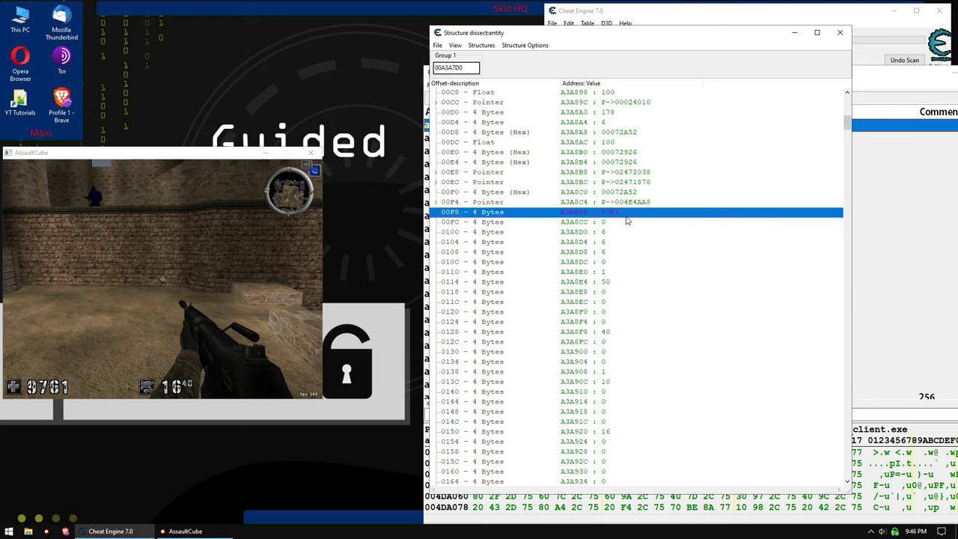
left_click(621, 220)
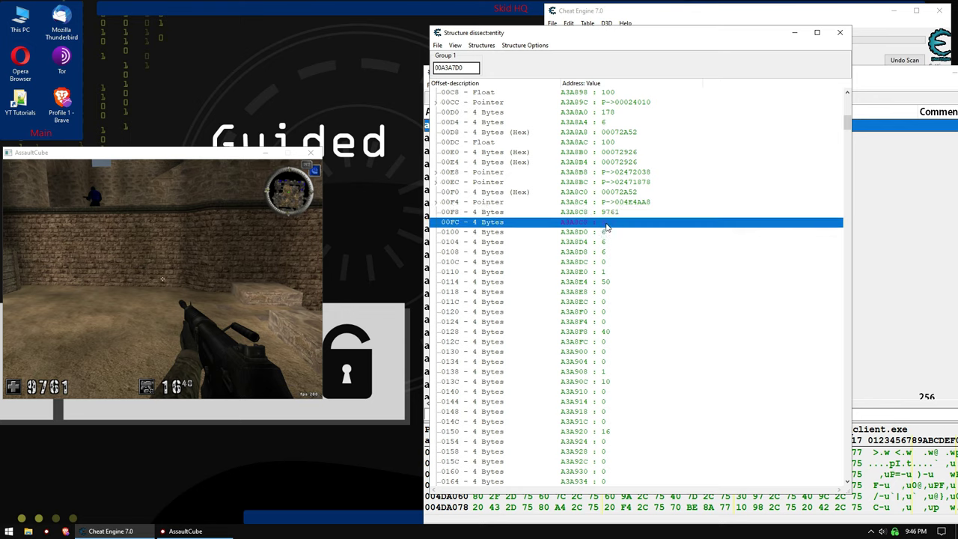
Examine the candidate ammo fields at offsets 0114, 0128, 013C and 0150 of the entity structure.
scroll(632, 208, "down", 3)
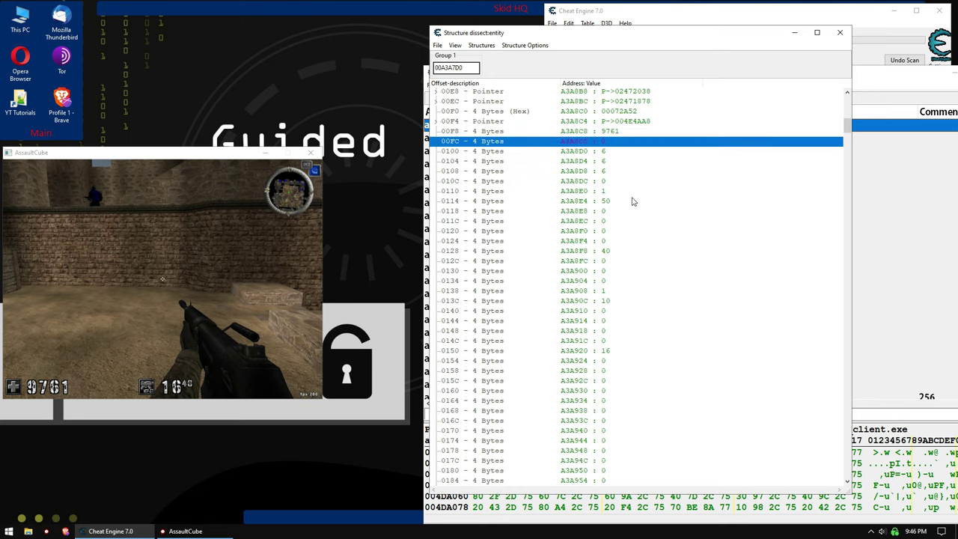
left_click(616, 202)
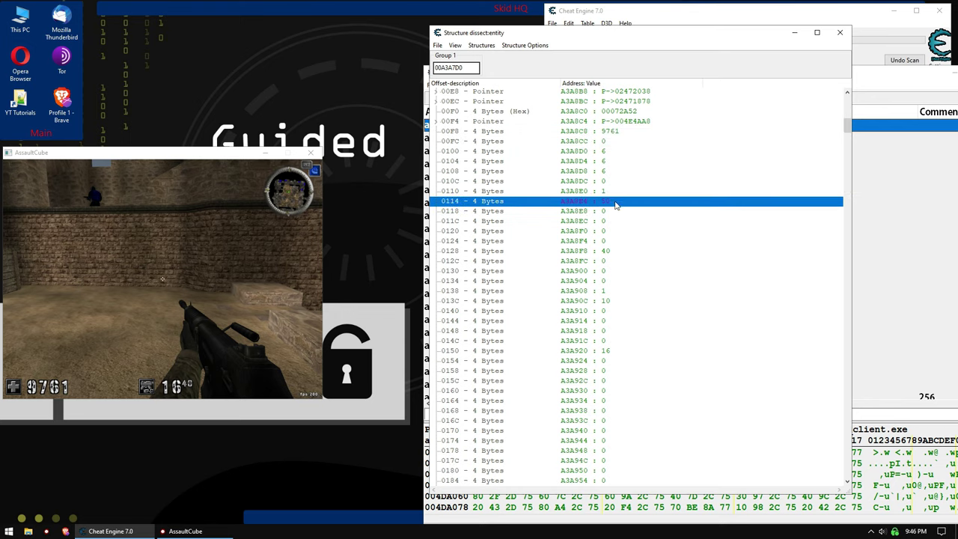
left_click(607, 251)
left_click(607, 300)
left_click(607, 350)
left_click(597, 382)
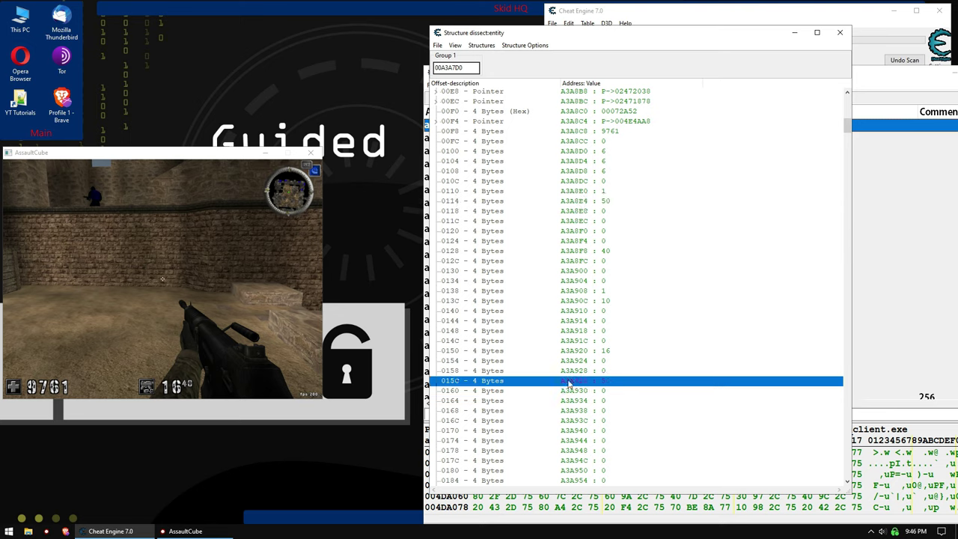
left_click(609, 351)
left_click(608, 362)
left_click(448, 353)
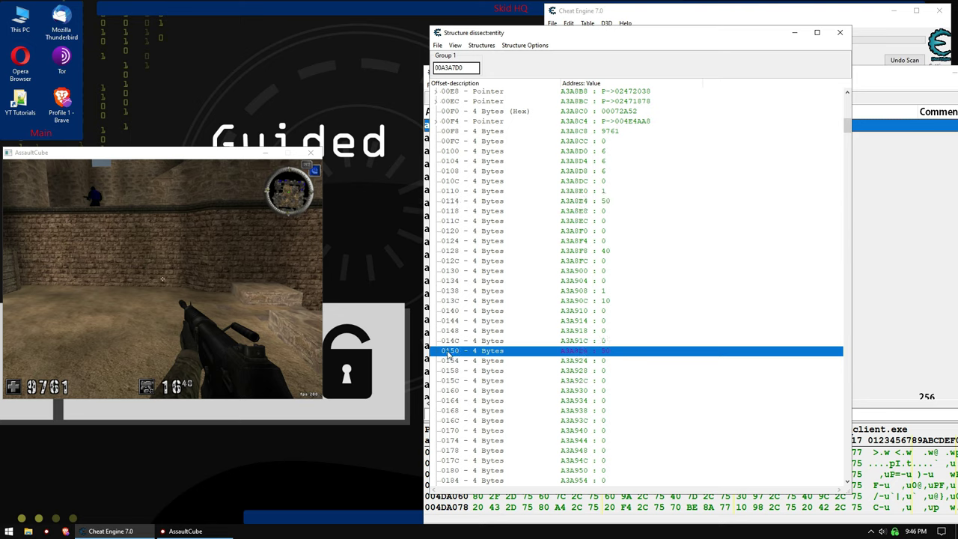
Fire and reload the rifle in AssaultCube, then check the ammo fields at offsets 0150 and 0128 in Cheat Engine.
left_click(180, 392)
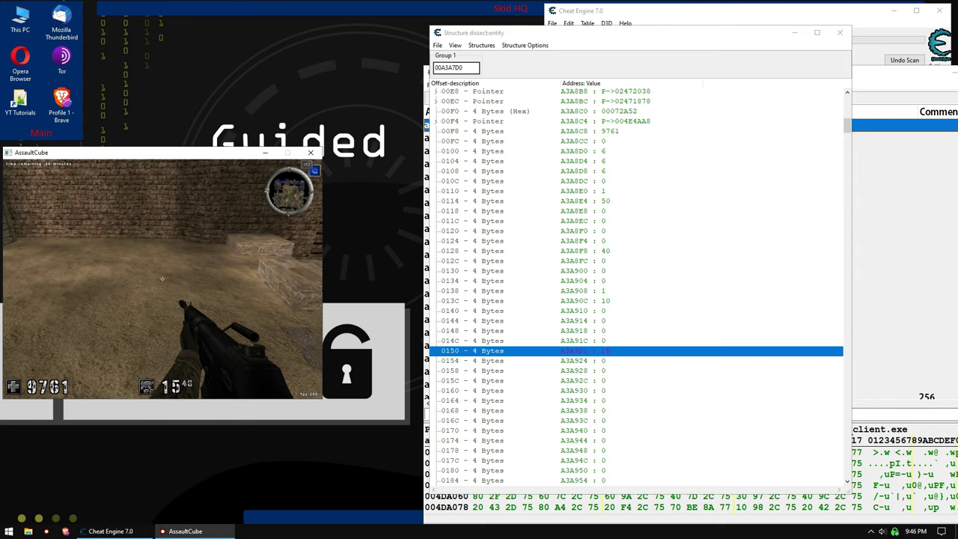
key("t")
key("Escape")
key("r")
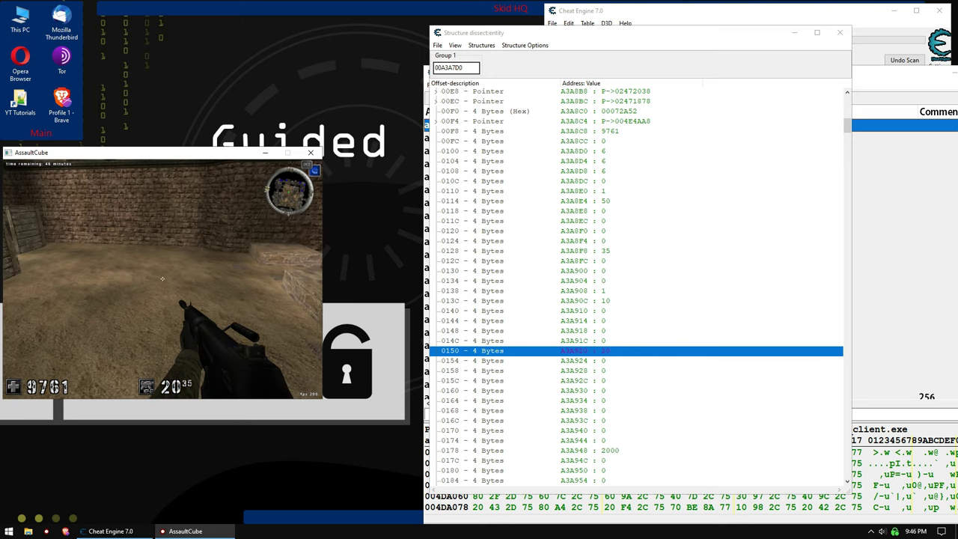
key("super")
left_click(571, 280)
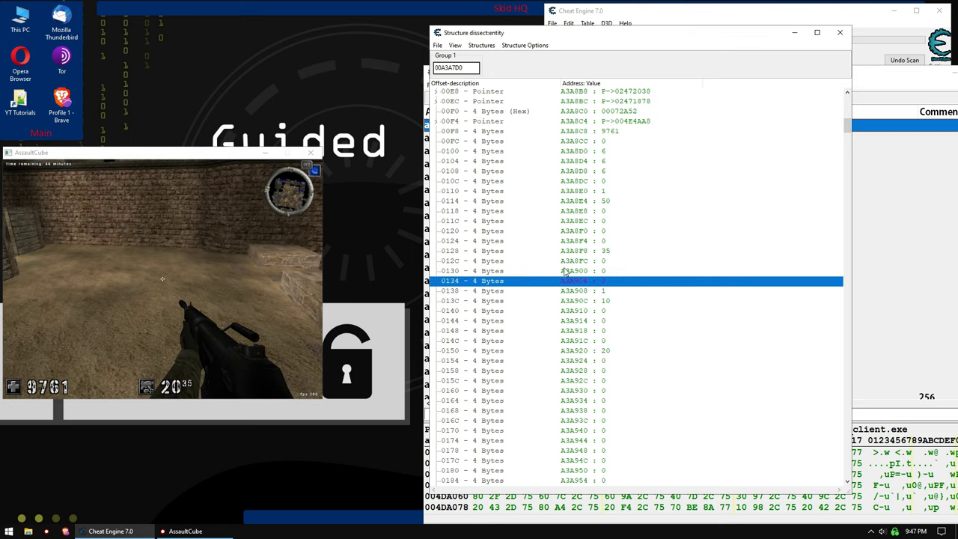
left_click(592, 256)
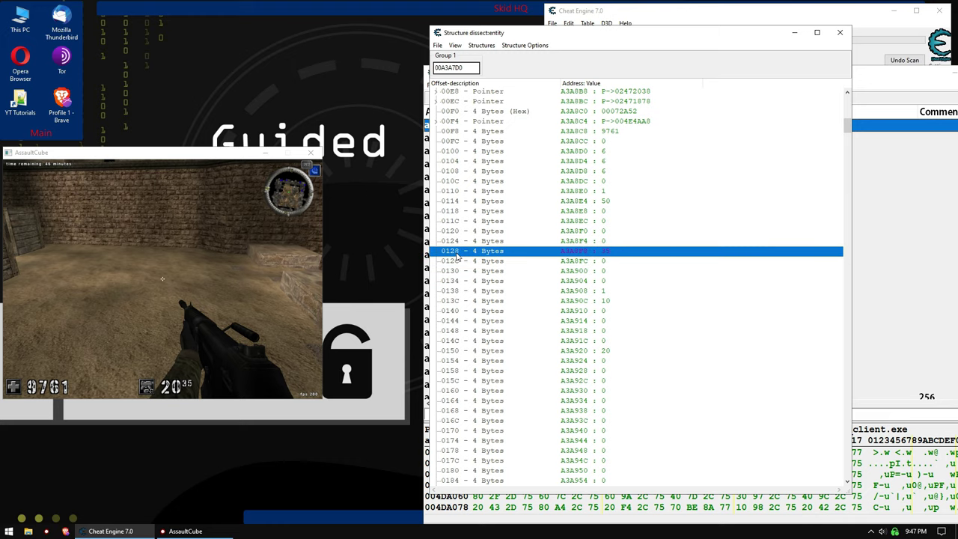
Close the structure view and manually add a 4-byte record for 00A3A7D0 described as "assault rifle ammo mag addr".
left_click(840, 32)
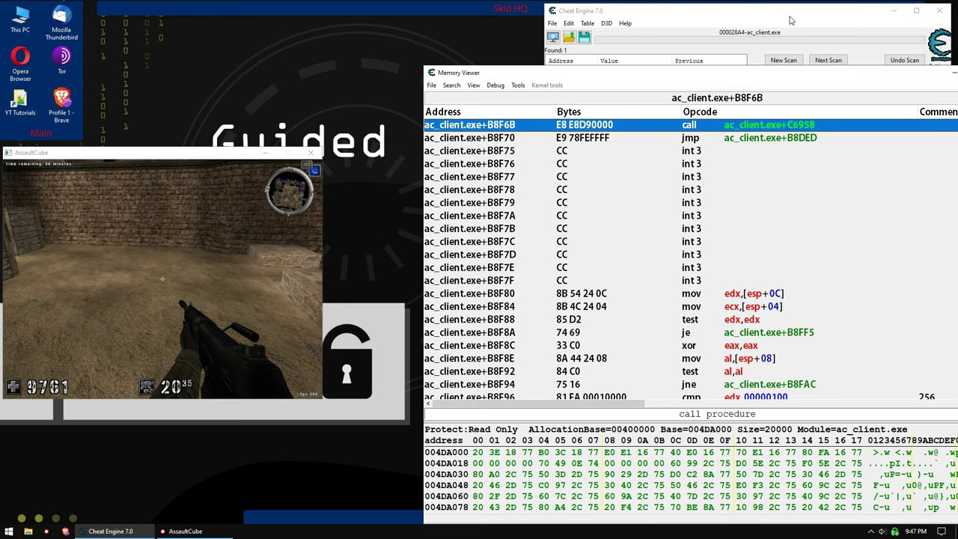
left_click(791, 21)
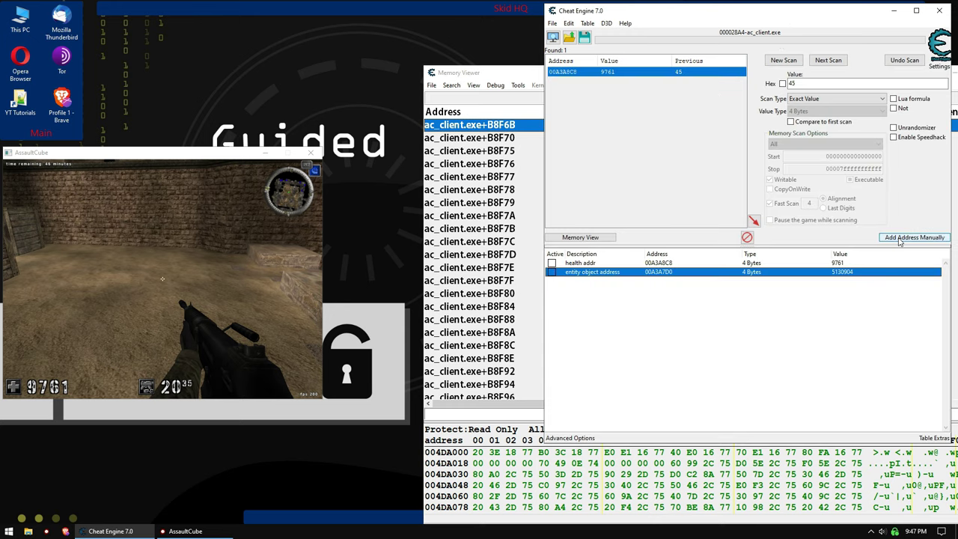
double_click(654, 272)
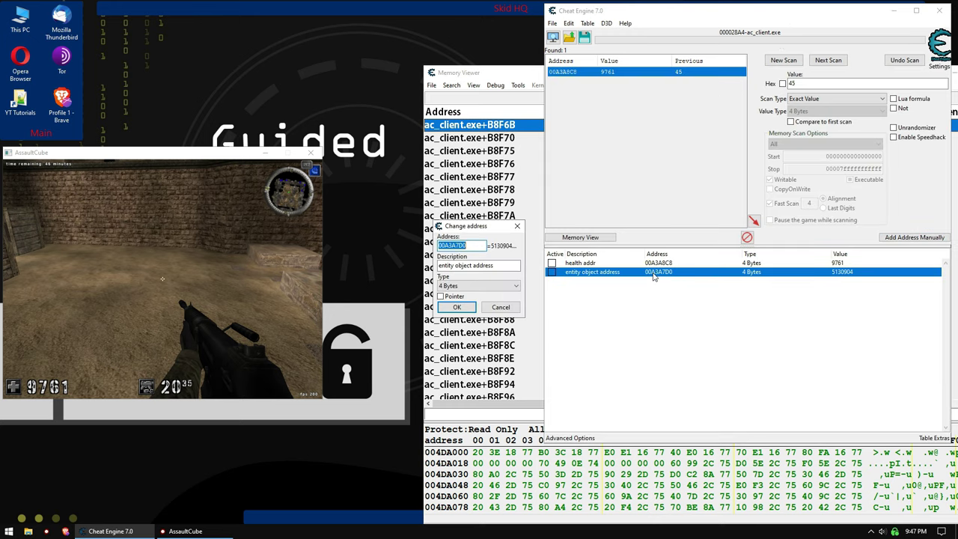
left_click(501, 309)
left_click(892, 236)
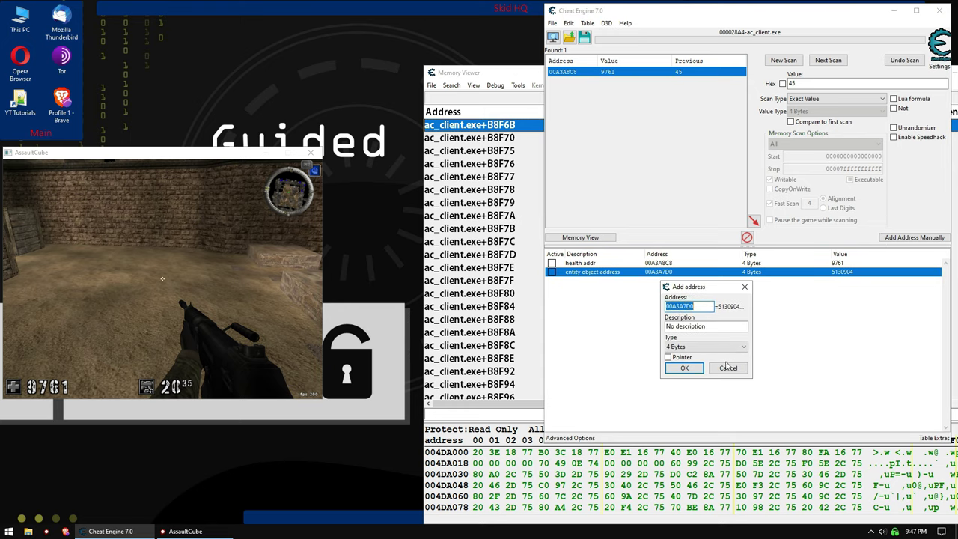
left_click(700, 328)
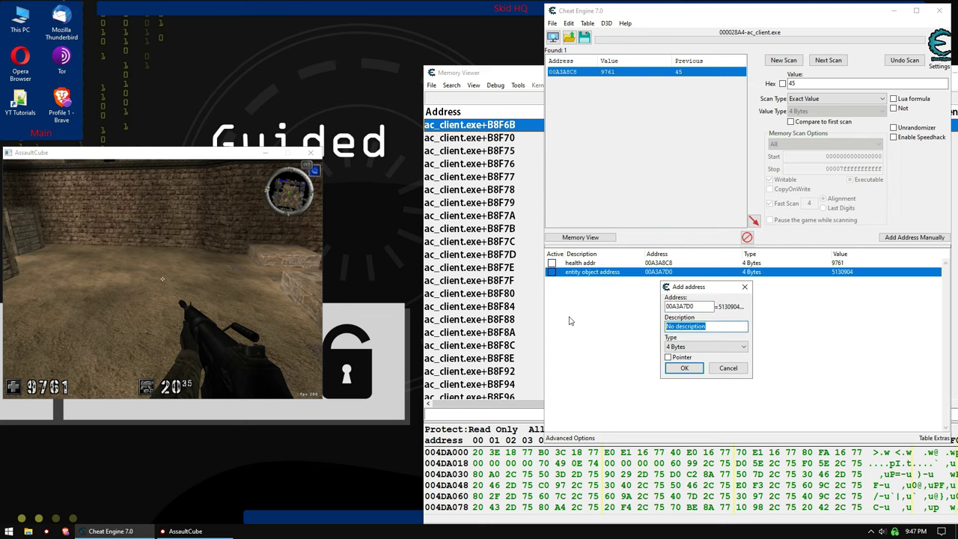
type("assault rifle ammo mag addr")
key("Return")
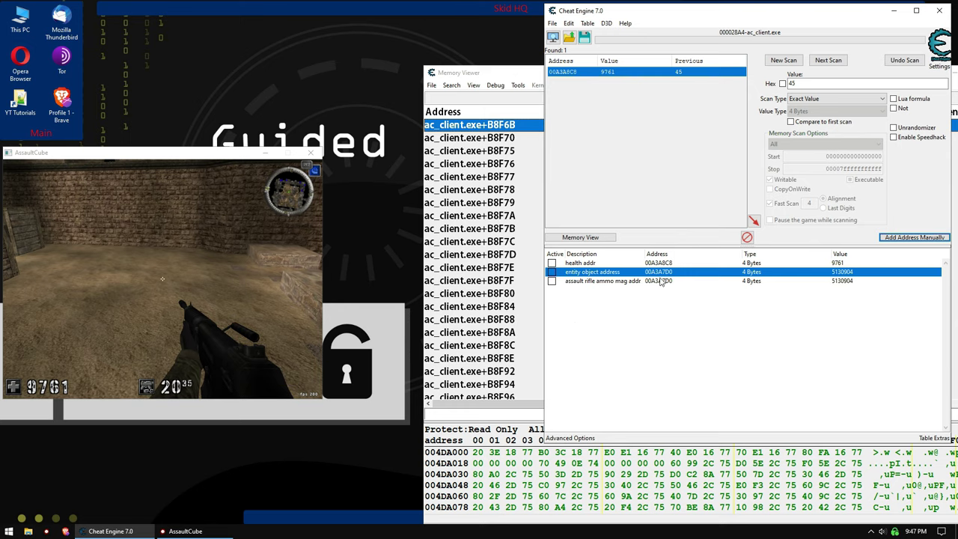
Set the assault rifle ammo record's address to 00A3A7D0 + 140.
double_click(661, 281)
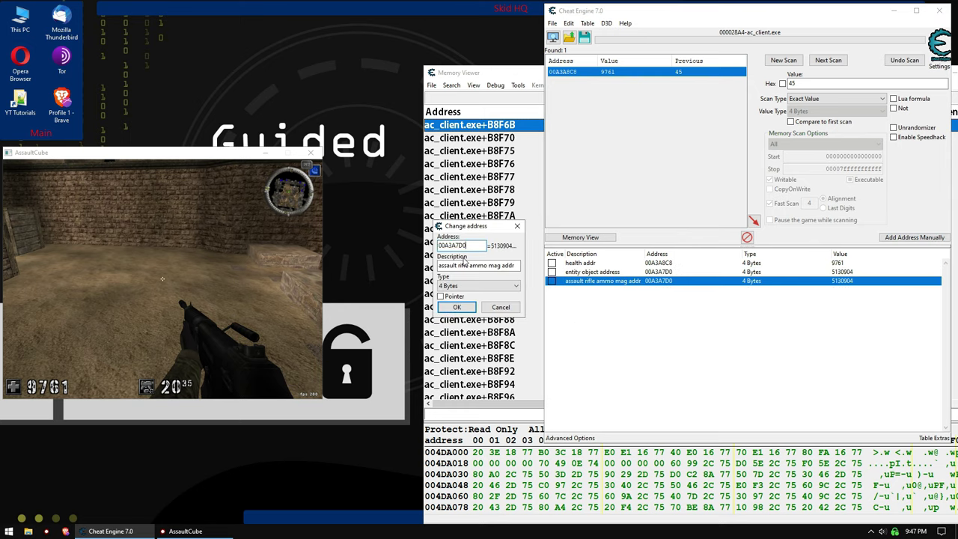
type("+ 140")
left_click(457, 307)
Recheck the magazine ammo field's offset in the entity structure view and minimize that window.
right_click(650, 271)
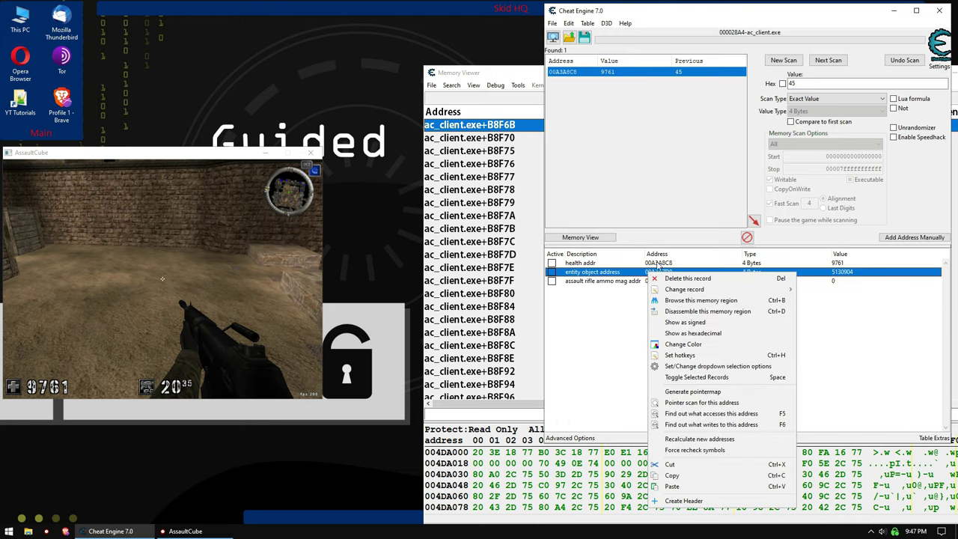
key("alt+Tab")
left_click(591, 432)
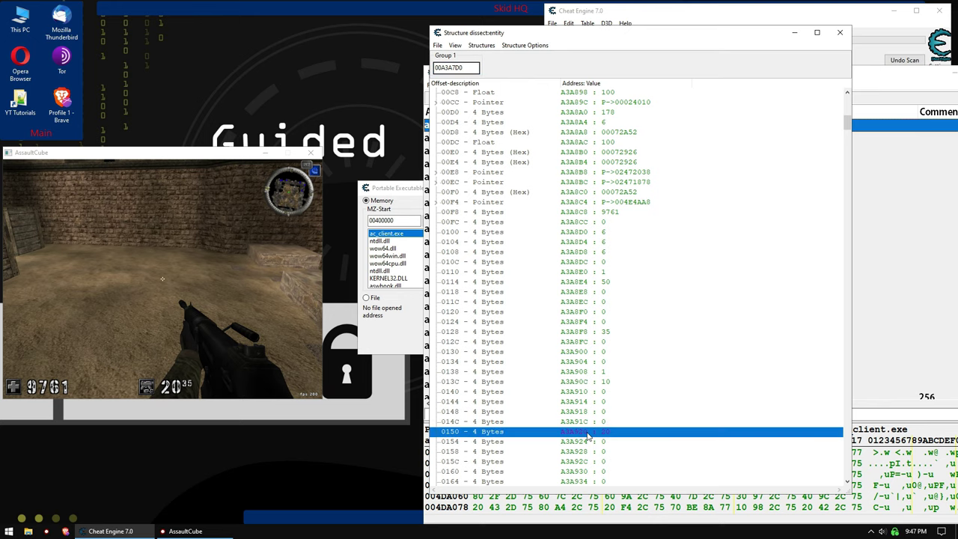
left_click(795, 33)
left_click(407, 191)
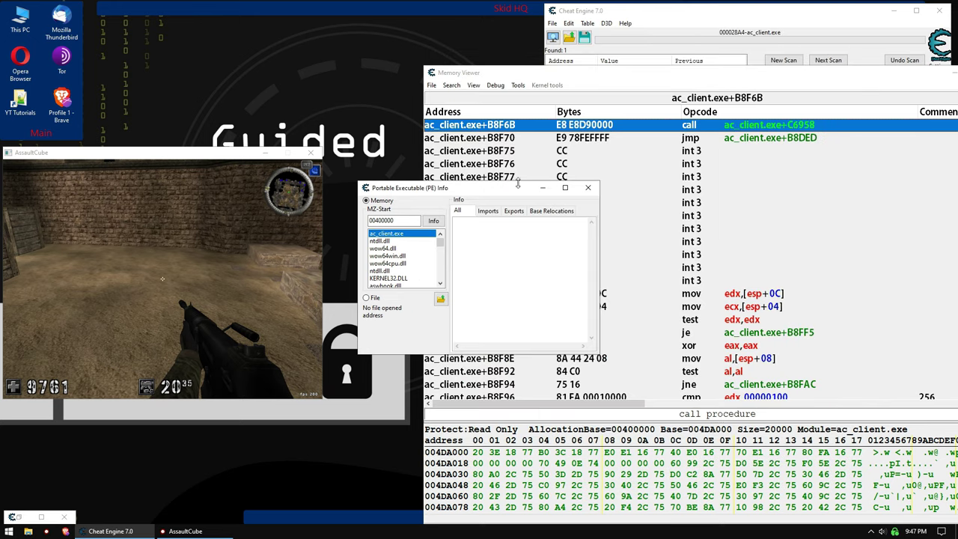
Correct the assault rifle ammo record's address to 00A3A7D0 + 150 and review its base address part.
left_click(519, 254)
key("Delete")
type("50")
key("Return")
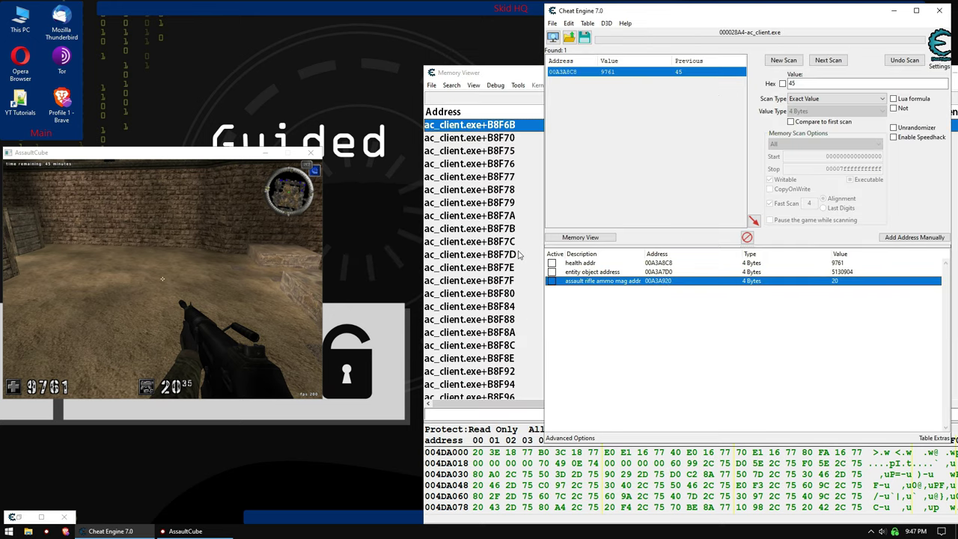
double_click(666, 282)
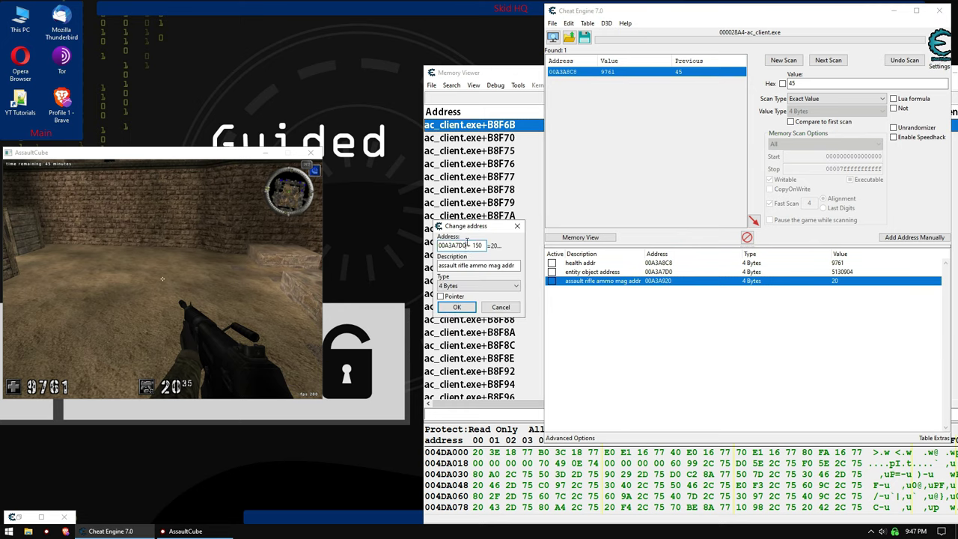
left_click_drag(468, 245, 440, 244)
left_click(464, 309)
Set the assault rifle ammo record's value to 999 and fire the rifle in AssaultCube to test it.
left_click(802, 305)
left_click(710, 286)
double_click(844, 282)
type("999")
key("Return")
left_click(161, 278)
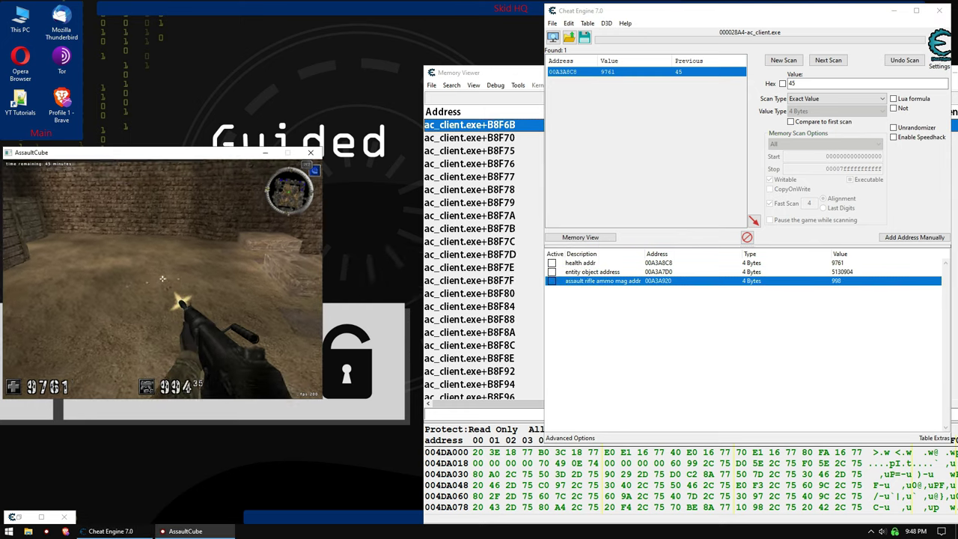
left_click(771, 320)
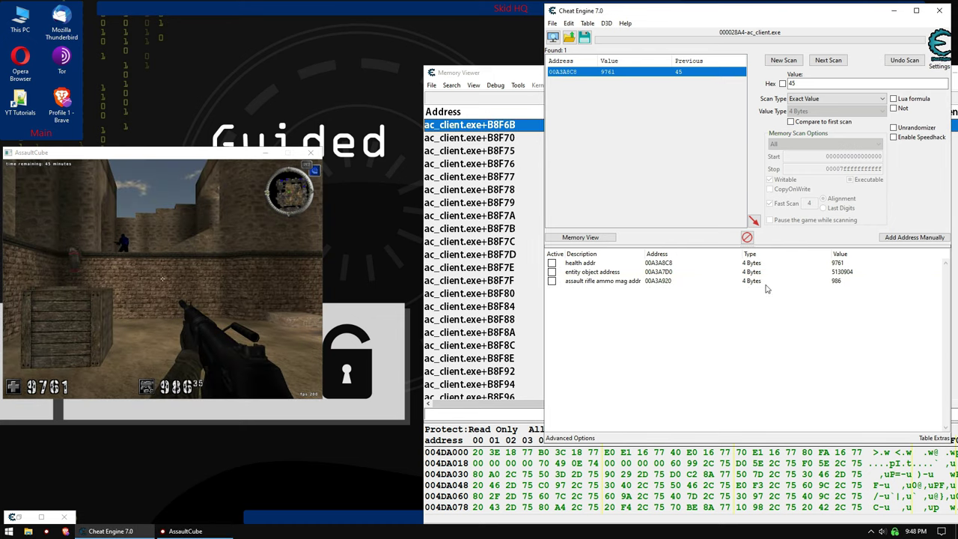
left_click(660, 273)
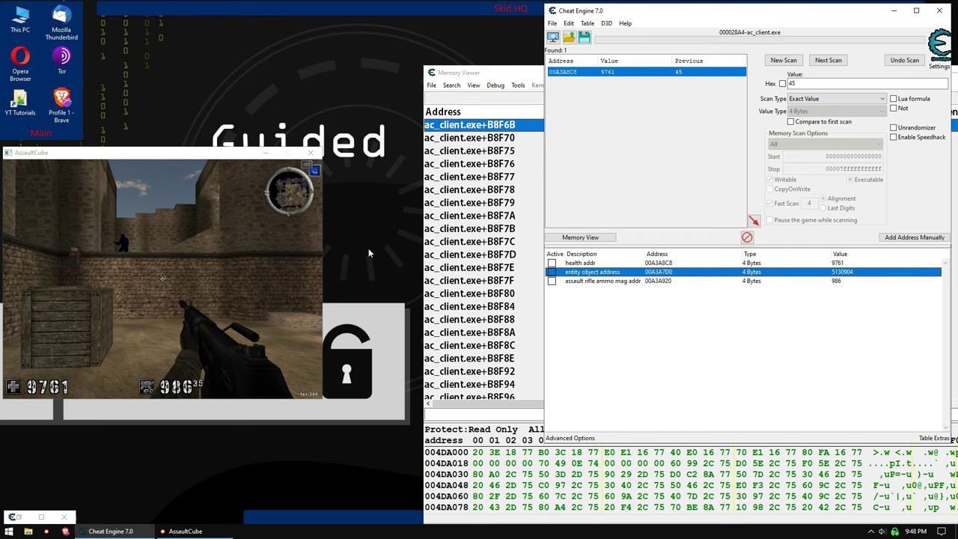
left_click(637, 304)
left_click(631, 208)
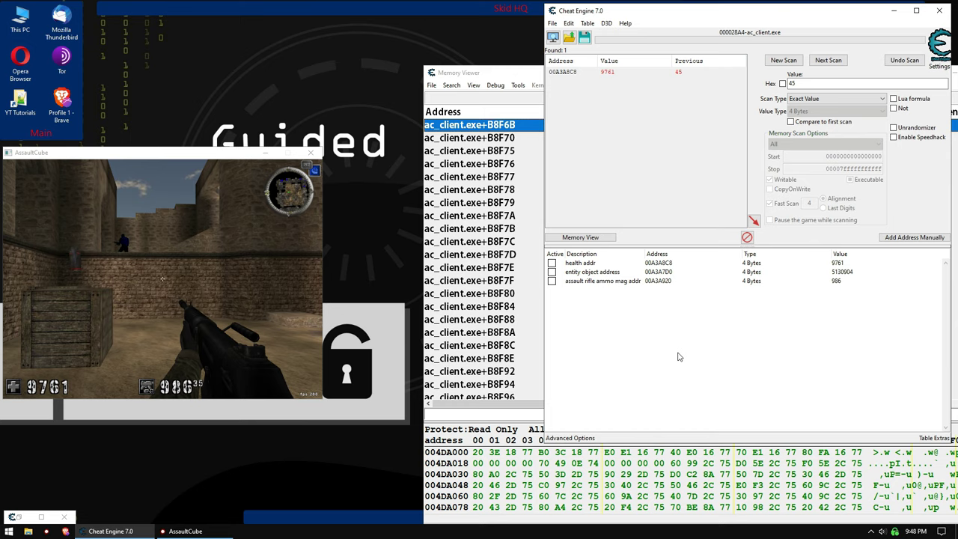
Copy the address from the entity object address record, leaving the record unchanged.
key("super")
left_click(671, 274)
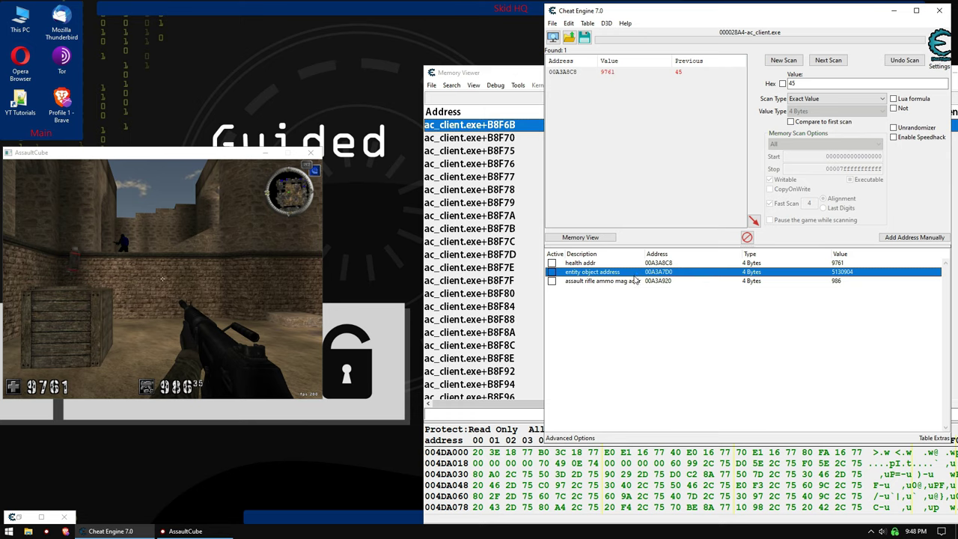
left_click(635, 280)
left_click(665, 273)
double_click(666, 273)
key("ctrl+c")
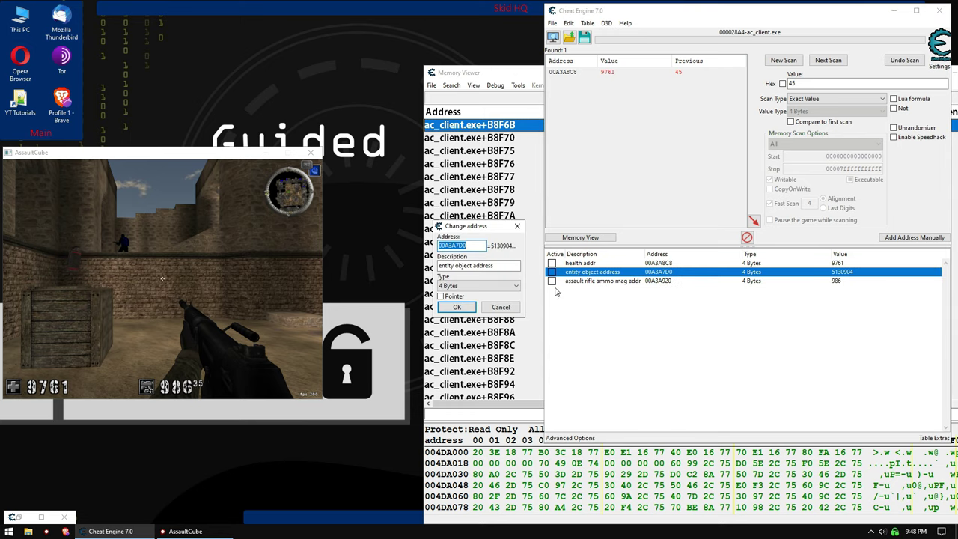
left_click(499, 308)
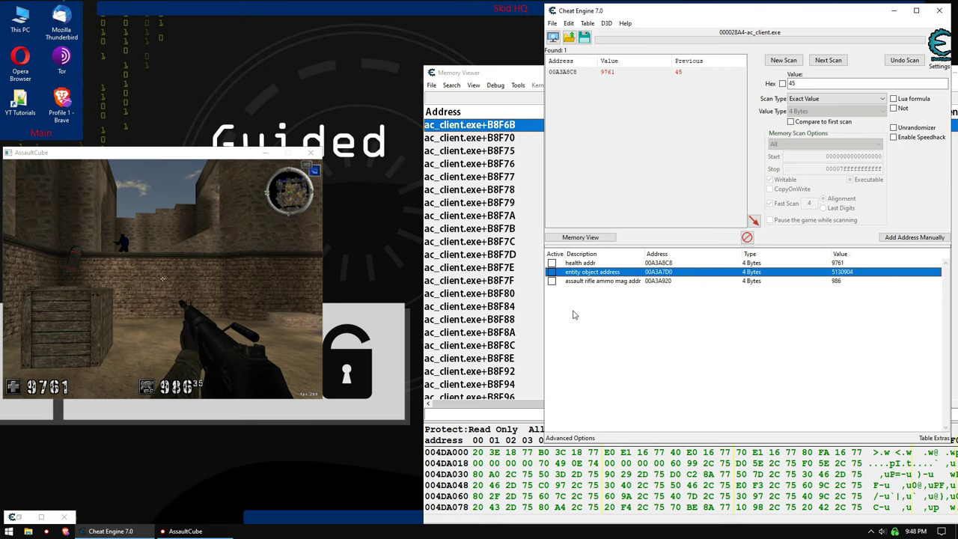
Start a new 4-byte exact-value hex scan for the entity object address 00A3A7D0.
left_click(784, 59)
left_click(782, 83)
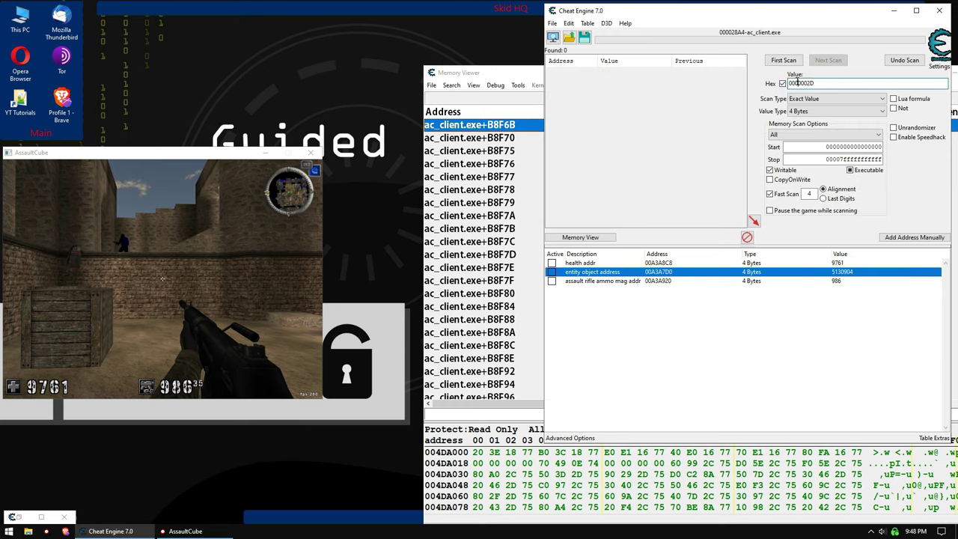
double_click(824, 81)
key("ctrl+v")
left_click(784, 62)
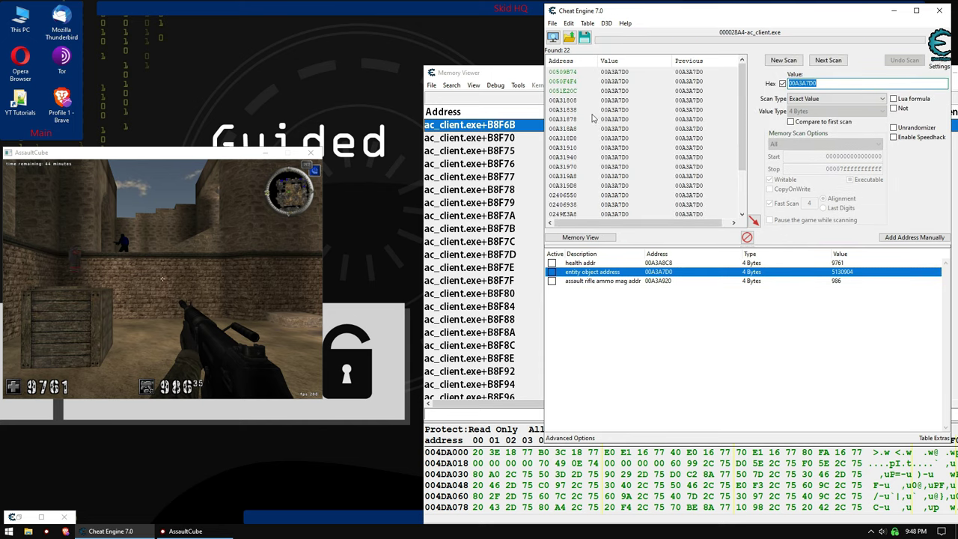
Examine the scan results that point to the entity object, focusing on the static addresses 00509B74, 0050F4F4 and 0051E20C.
left_click(811, 83)
double_click(833, 84)
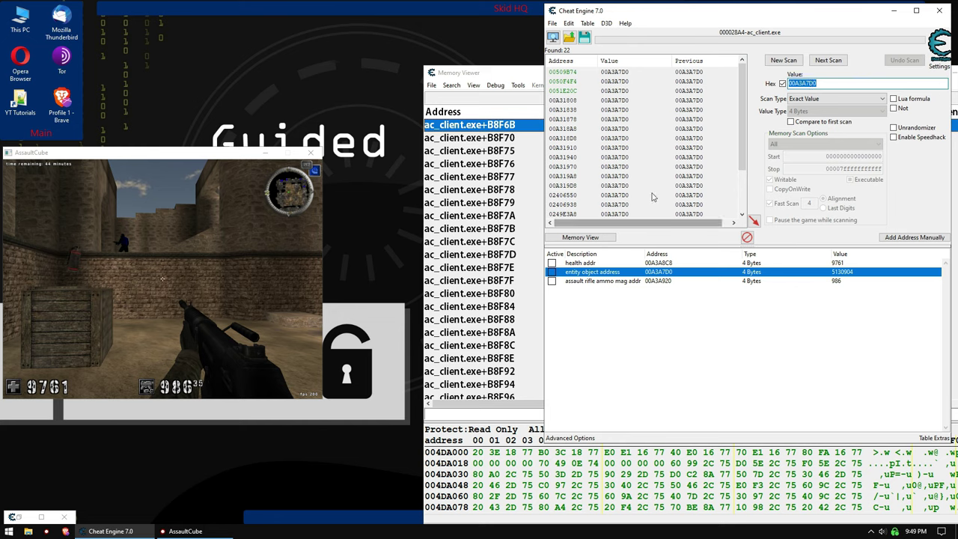
left_click(690, 81)
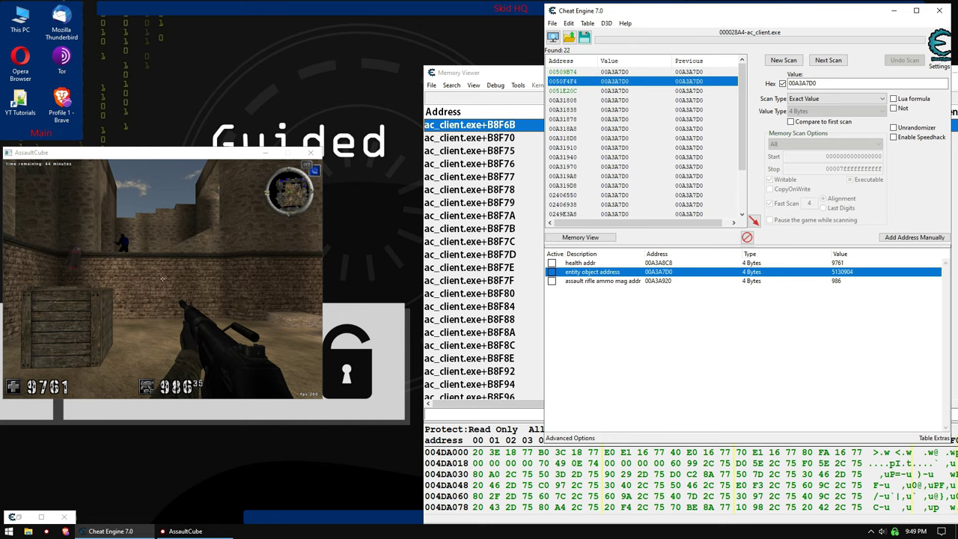
left_click(588, 119)
left_click(605, 90)
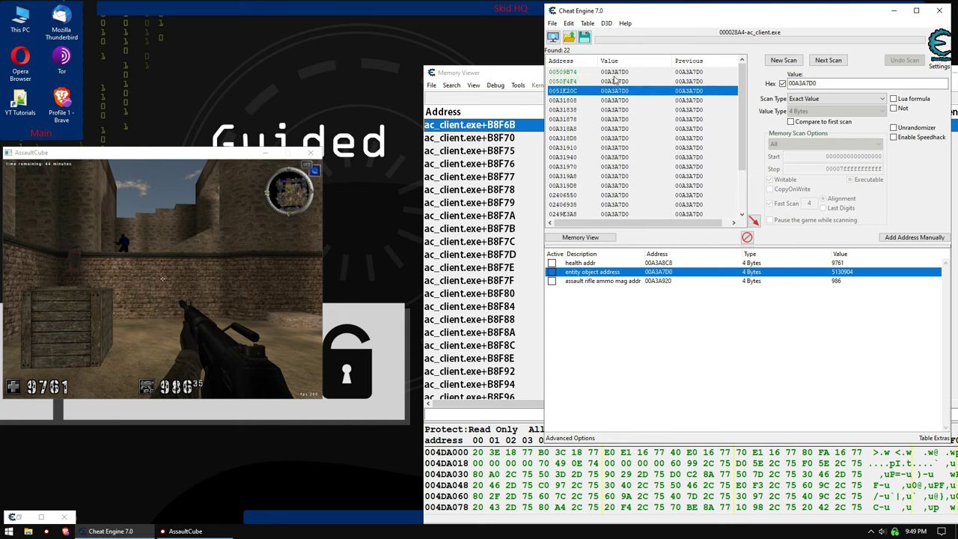
left_click(614, 73)
left_click(612, 91)
left_click(588, 72)
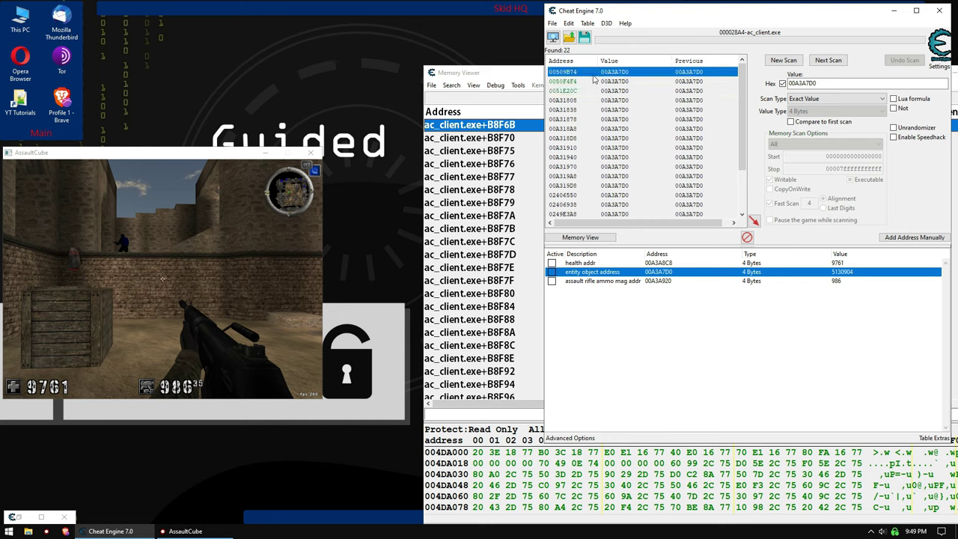
Add the static addresses 00509B74, 0050F4F4 and 0051E20C to the address list.
double_click(573, 72)
double_click(567, 81)
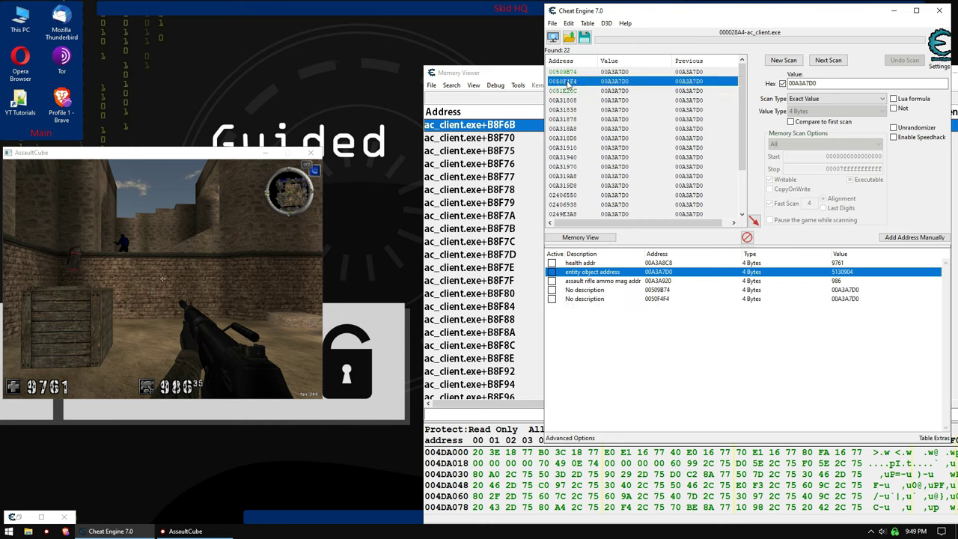
double_click(566, 90)
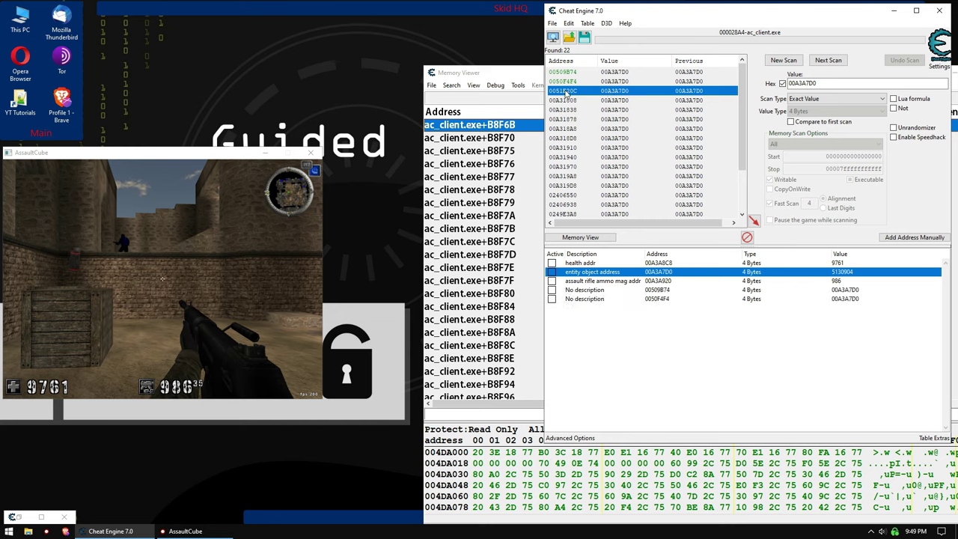
Examine the module-relative address ac_client.exe+109B74 of the 00509B74 record, leaving the record unchanged.
double_click(662, 291)
left_click(474, 247)
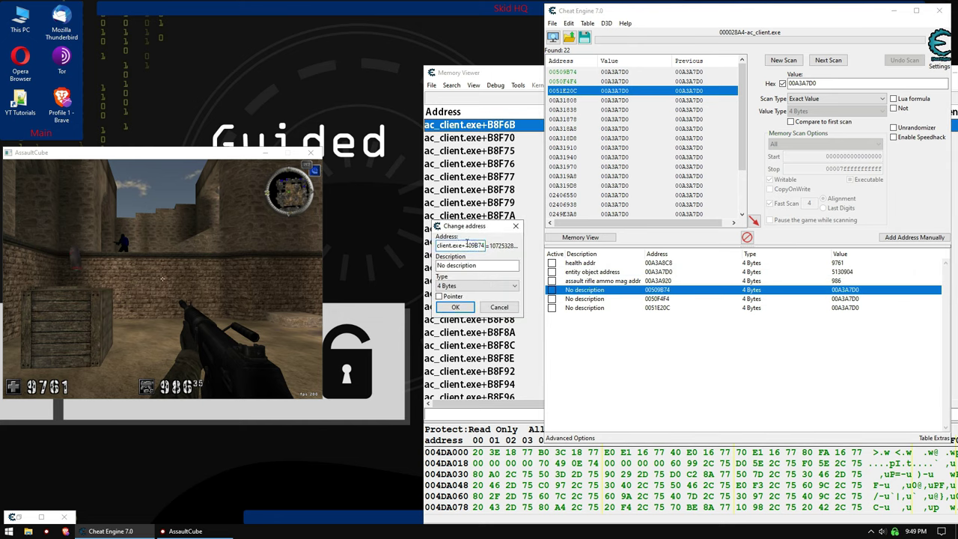
double_click(466, 244)
left_click_drag(464, 245, 438, 248)
left_click(455, 245)
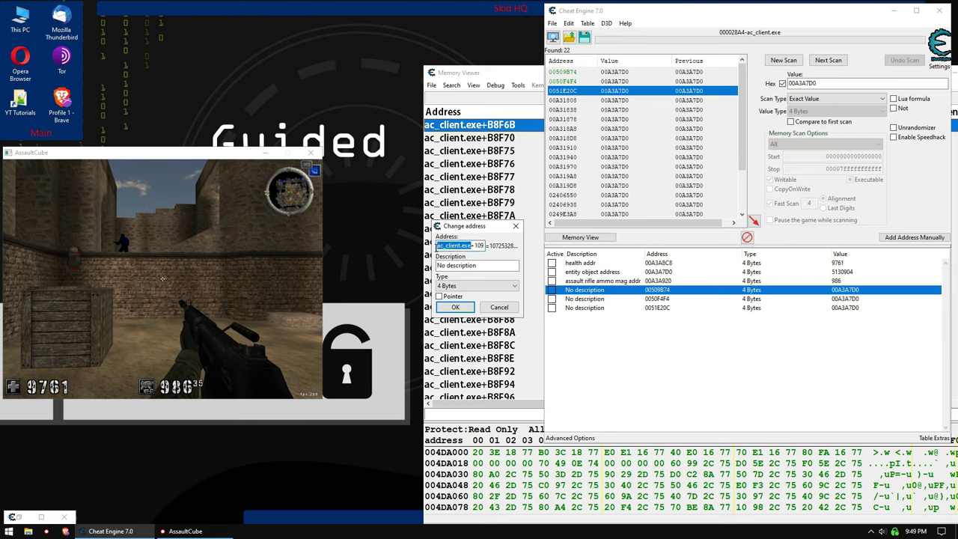
left_click(472, 245)
left_click_drag(472, 245, 431, 257)
left_click(467, 245)
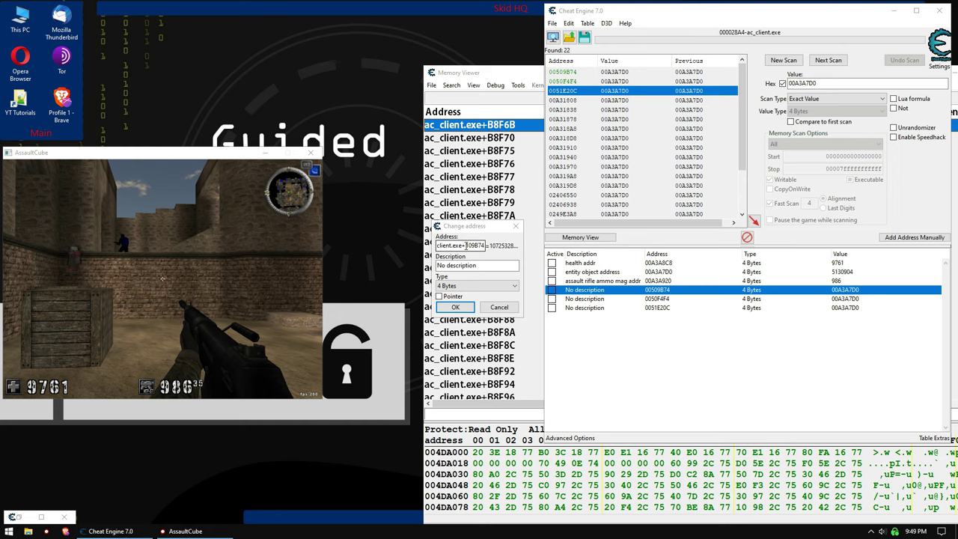
left_click(465, 245)
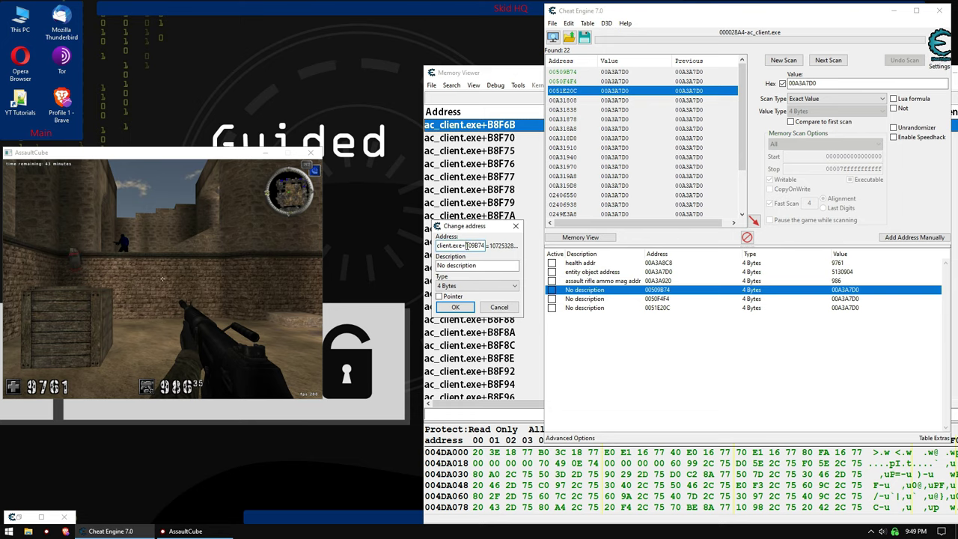
double_click(467, 246)
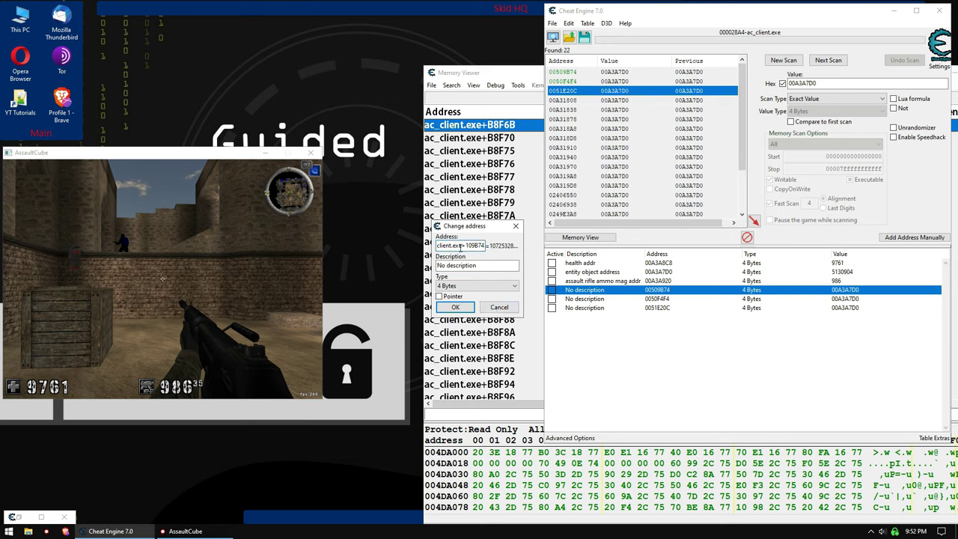
double_click(461, 245)
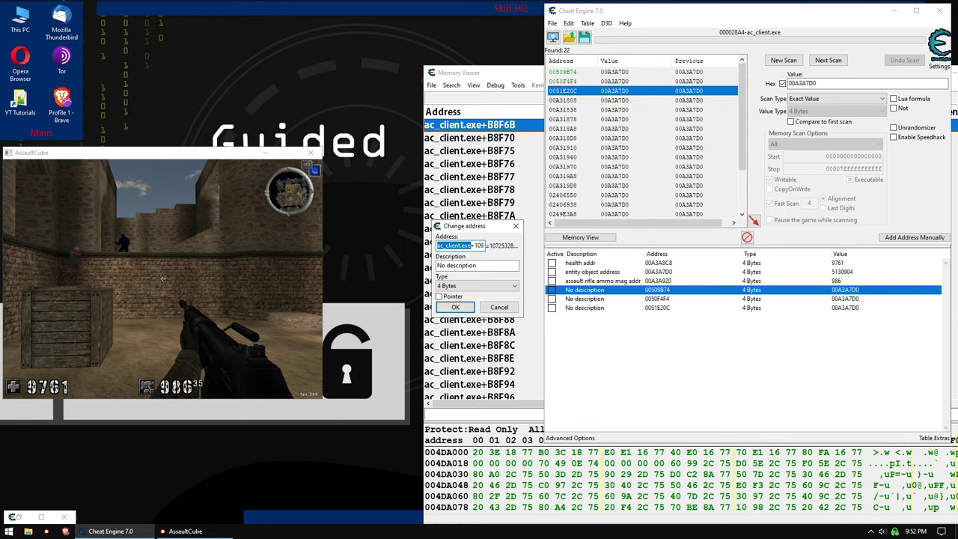
left_click(499, 307)
Dissect the PE headers from the memory viewer and load the information for the ac_client.exe module.
left_click(572, 238)
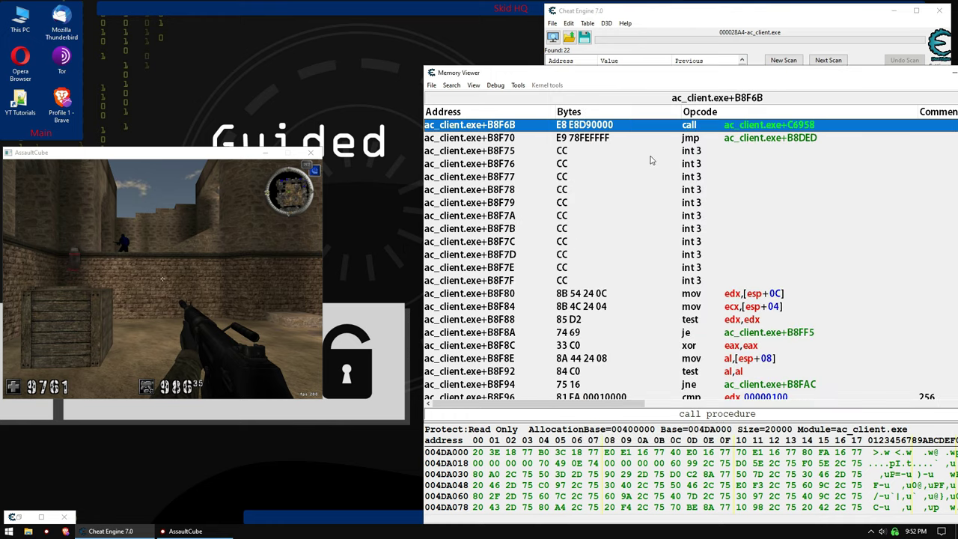
left_click(517, 85)
left_click(548, 188)
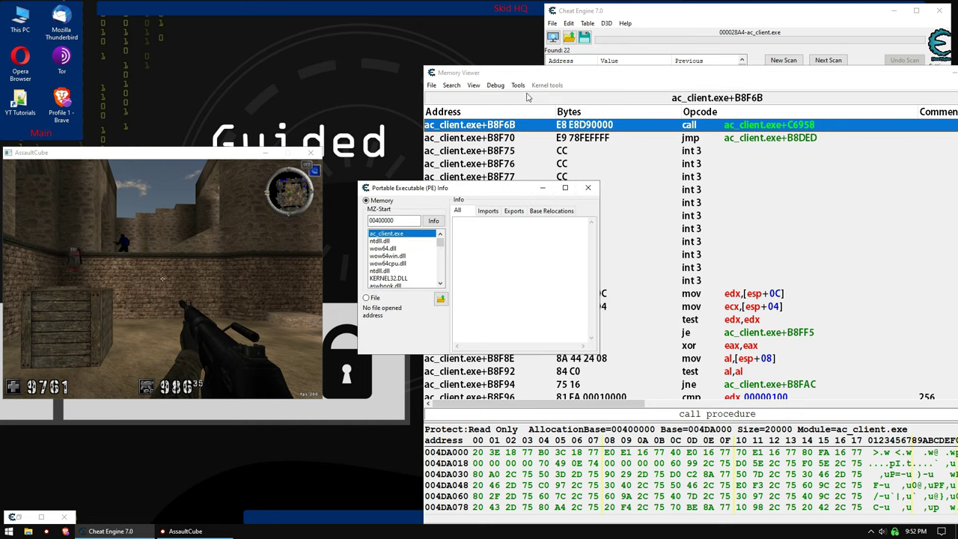
left_click(588, 188)
left_click(518, 86)
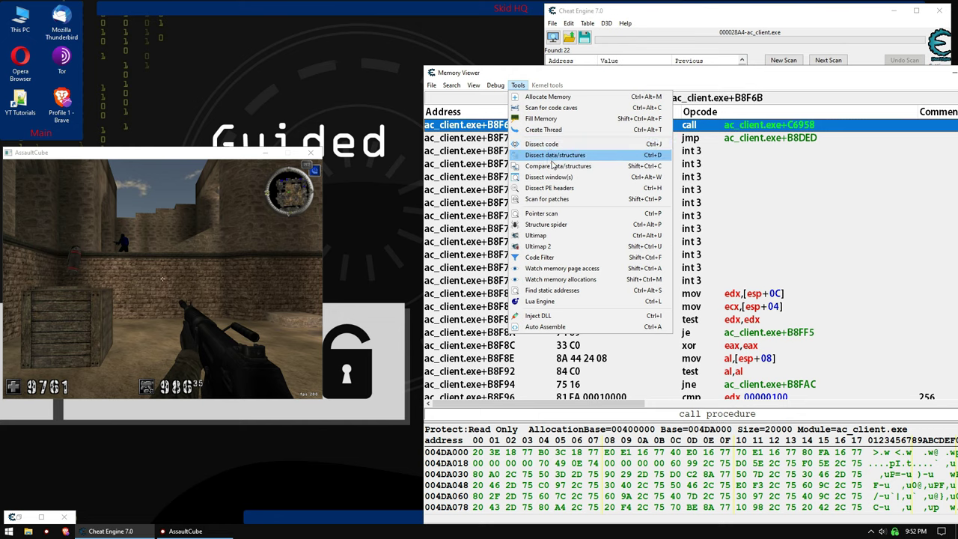
left_click(550, 188)
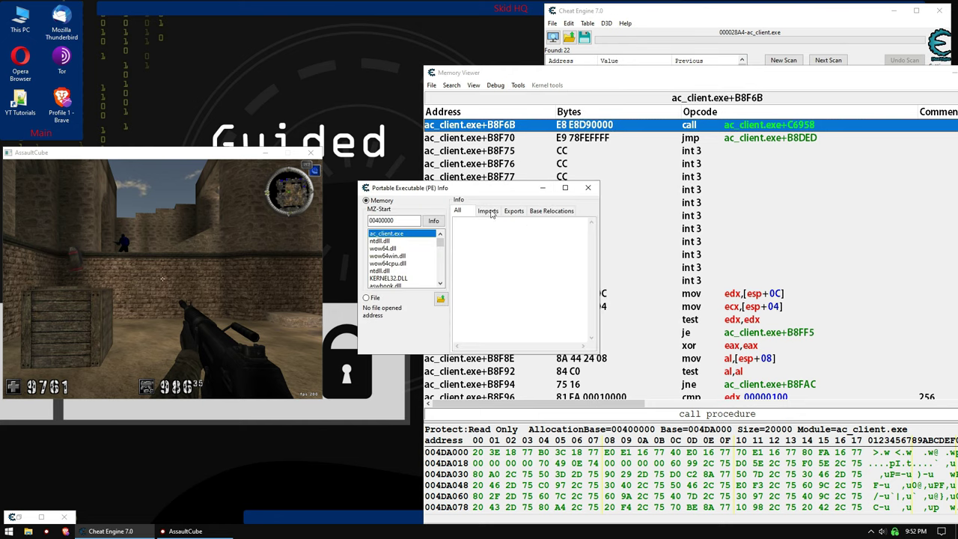
left_click(404, 248)
mouse_move(440, 244)
left_mouse_down()
mouse_move(440, 284)
mouse_move(440, 236)
left_mouse_up()
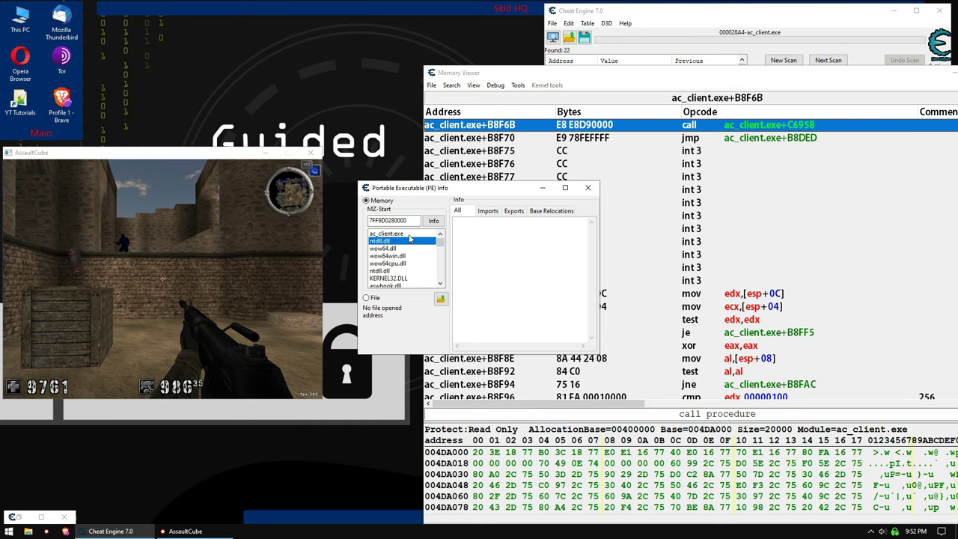
left_click(410, 234)
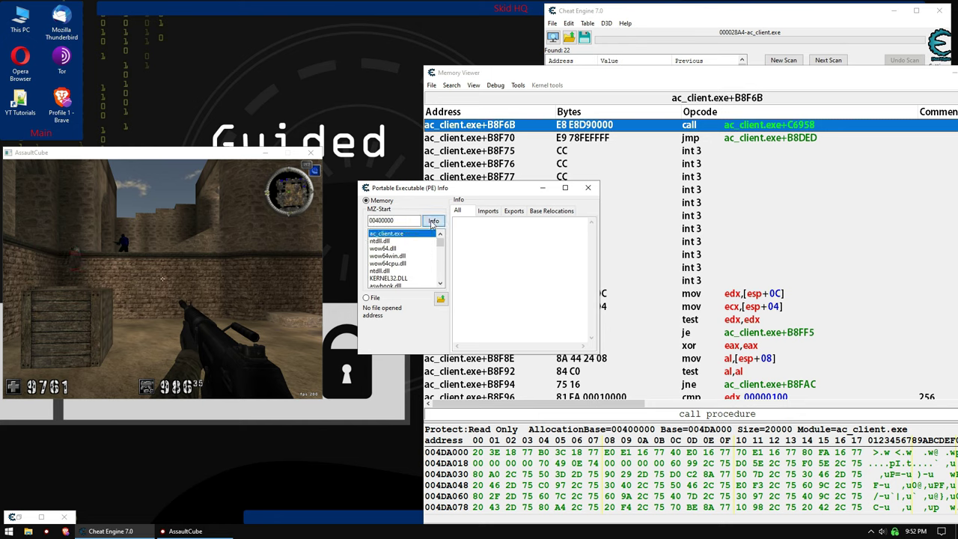
left_click(432, 220)
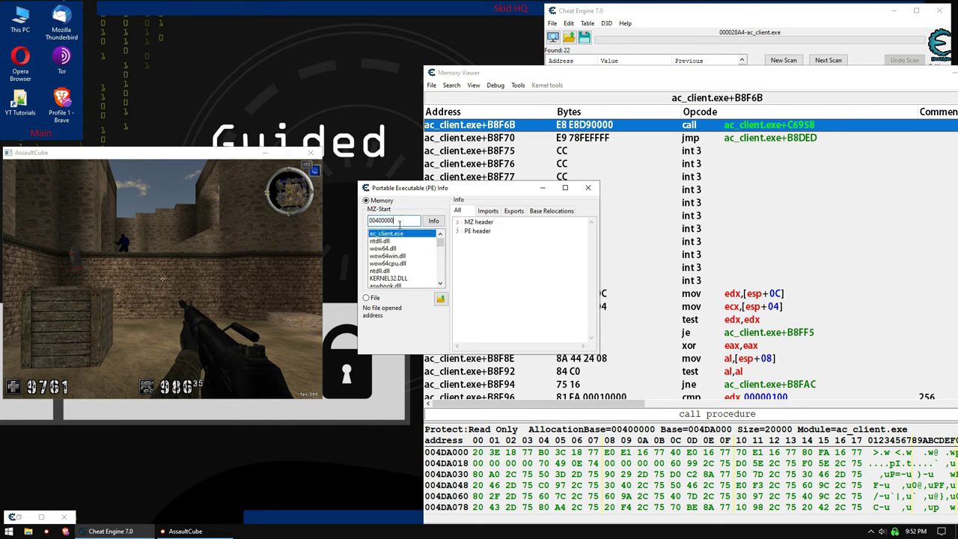
Examine the MZ-Start base address of ac_client.exe in the PE information.
left_click_drag(402, 221, 367, 223)
left_click(379, 221)
left_click_drag(405, 221, 369, 221)
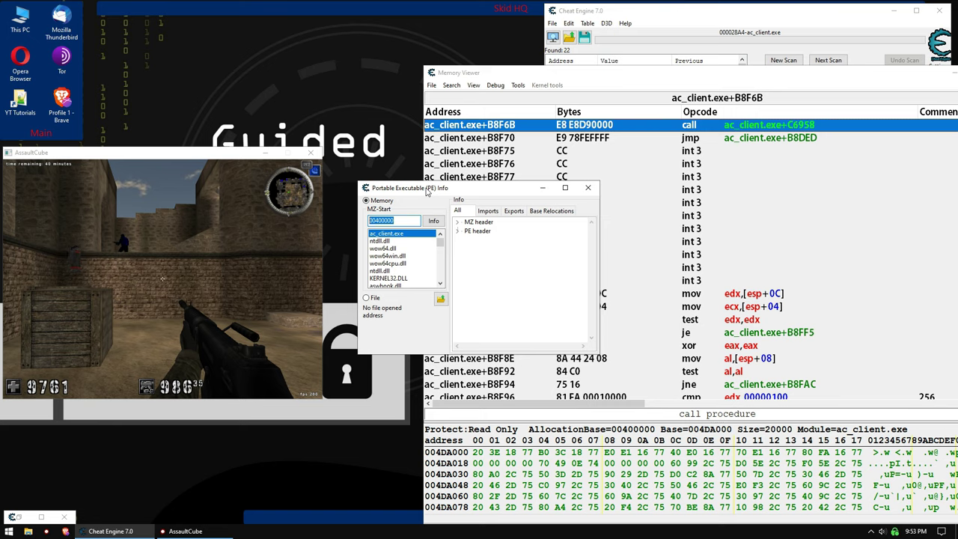
left_click(410, 218)
double_click(392, 220)
Look through the MZ header fields of ac_client.exe and expand its PE header down to the entry point and image base fields.
left_click(458, 223)
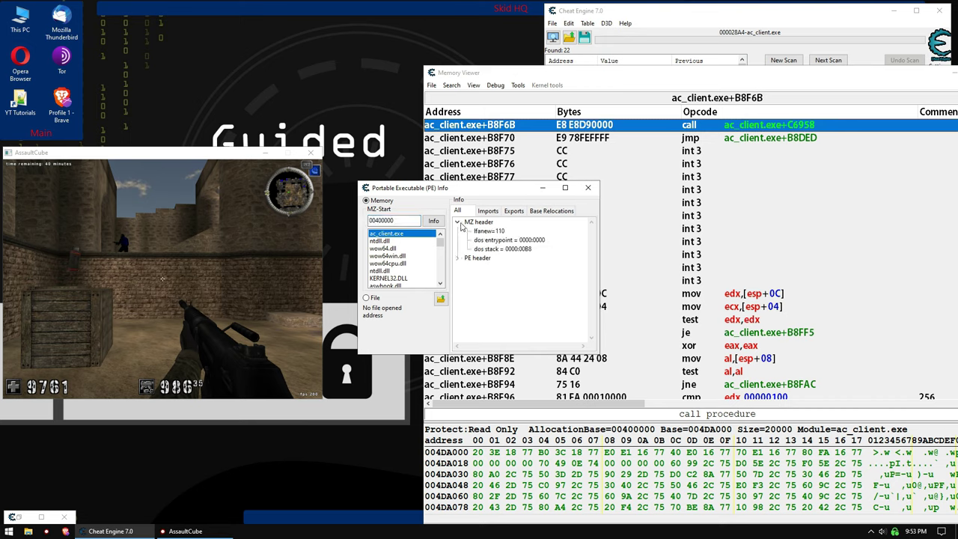
left_click(458, 223)
left_click(458, 231)
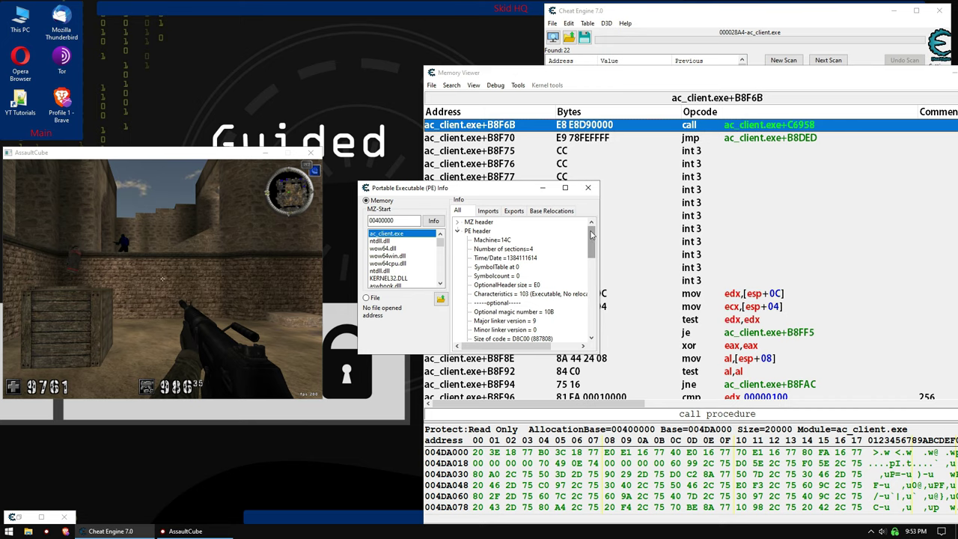
left_click_drag(590, 235, 590, 249)
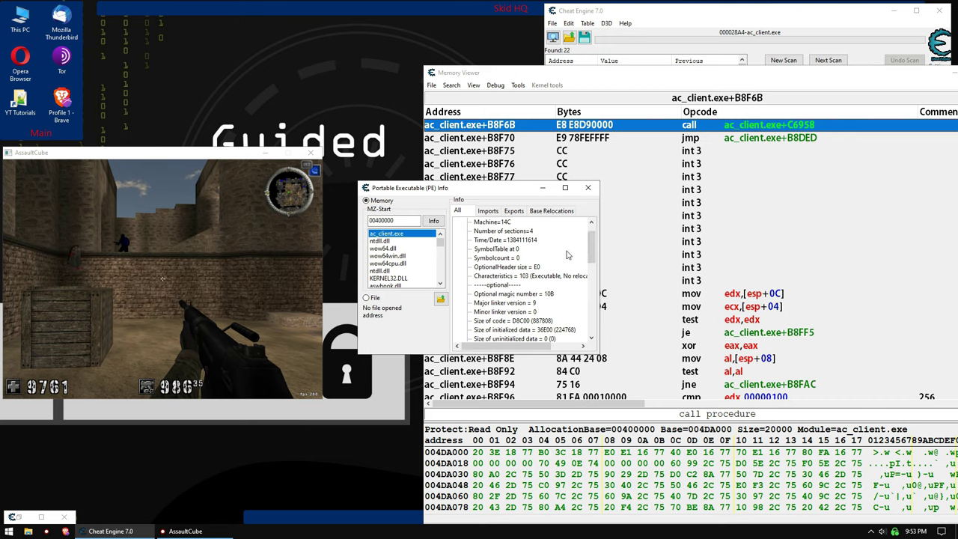
left_click_drag(590, 249, 595, 274)
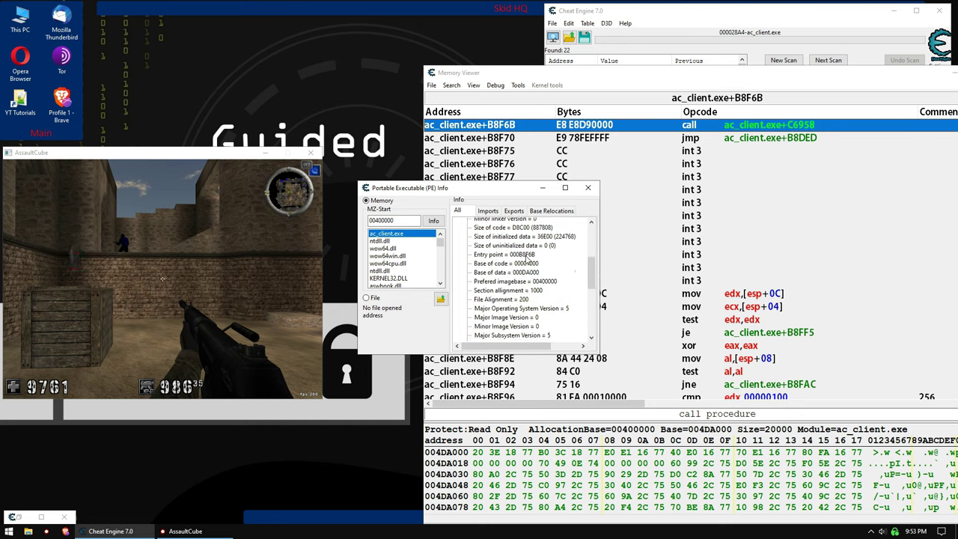
Inspect the entry point, base of data and preferred imagebase fields in the PE header, and close the PE information.
left_click(528, 256)
left_click(517, 273)
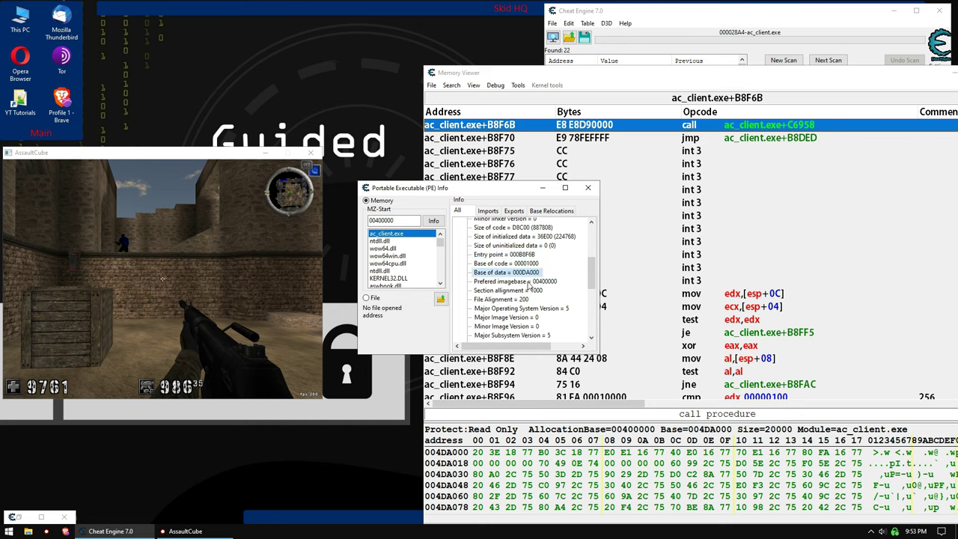
left_click(527, 282)
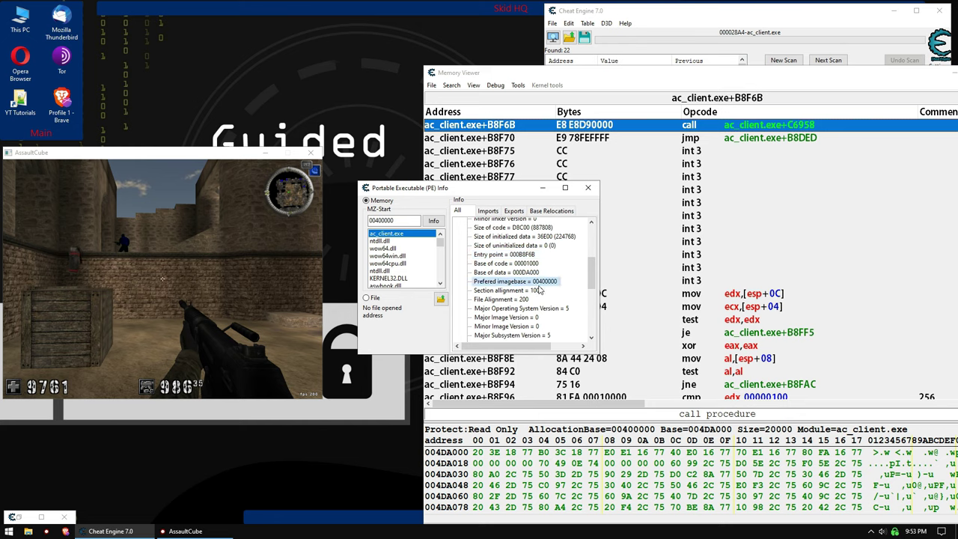
left_click(538, 283)
key("Escape")
left_click(551, 282)
double_click(562, 282)
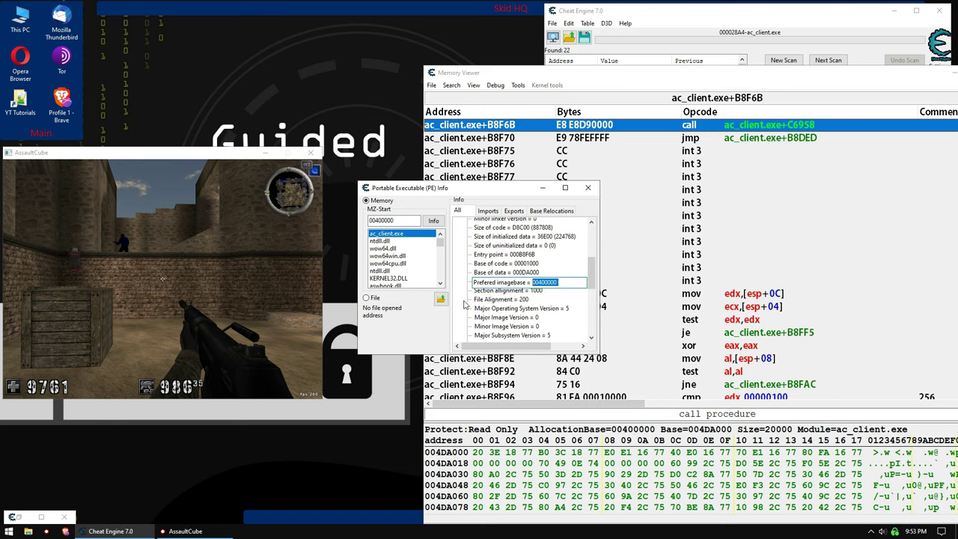
left_click(15, 419)
left_click(523, 273)
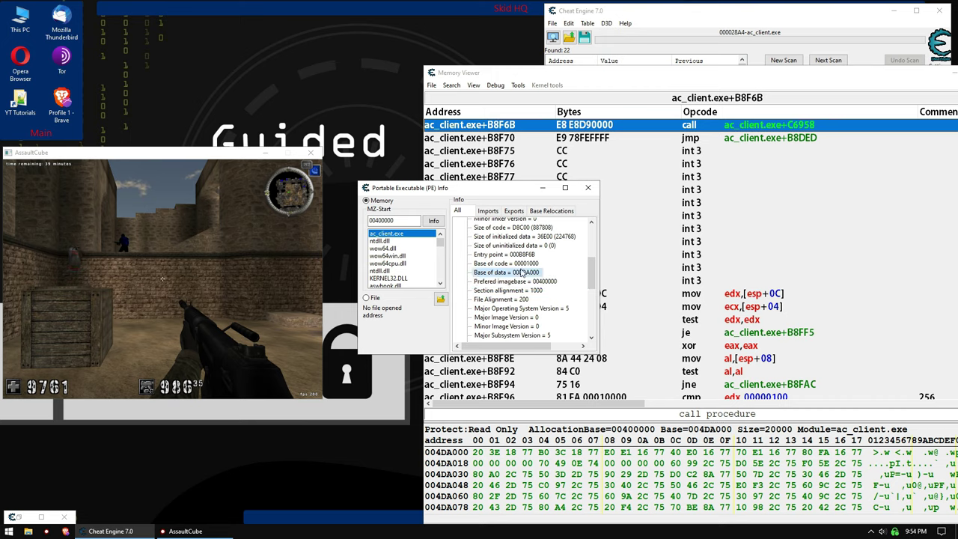
left_click(588, 189)
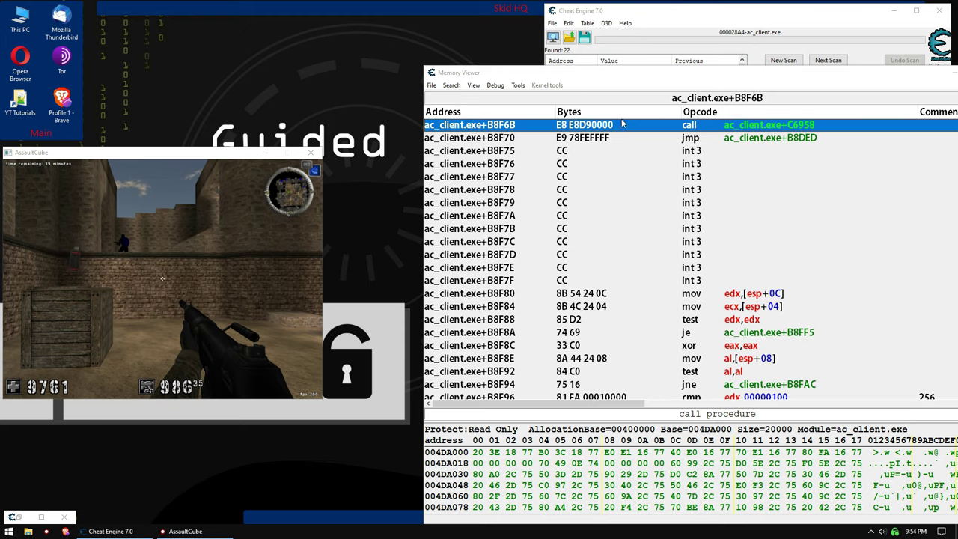
Return from the memory viewer to the scan results and review the static addresses 00509B74, 0050F4F4 and 0051E20C.
left_click_drag(629, 81, 596, 80)
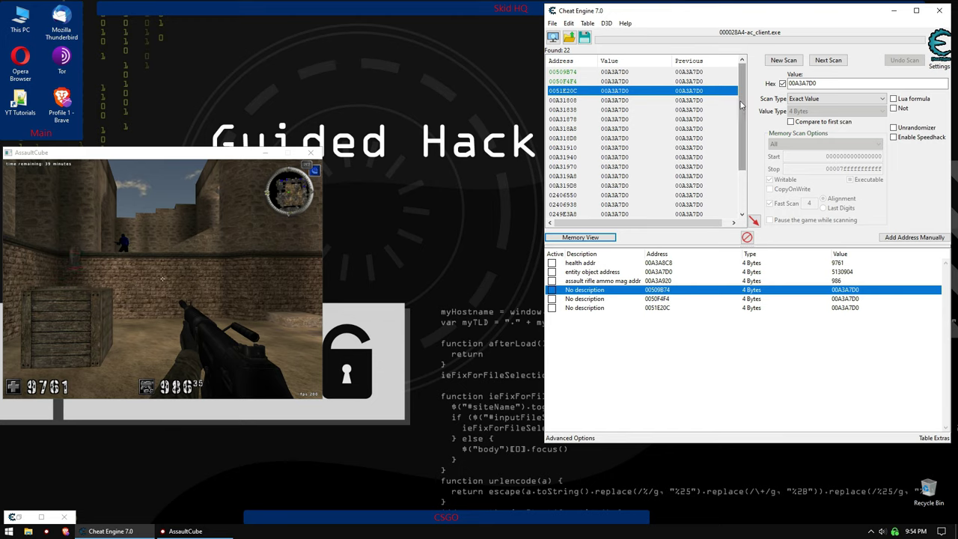
left_click(569, 89)
left_click(573, 73)
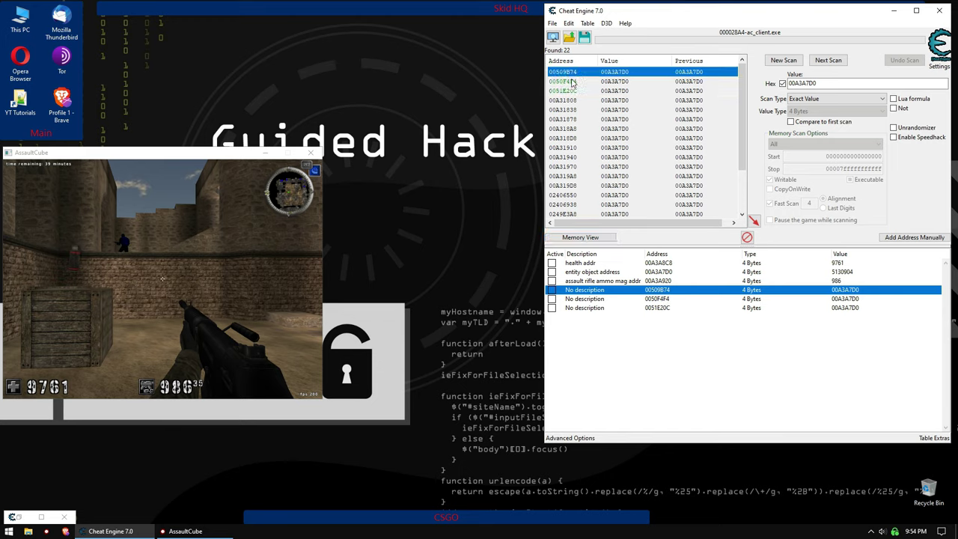
left_click(572, 81)
left_click(570, 92)
left_click(578, 73)
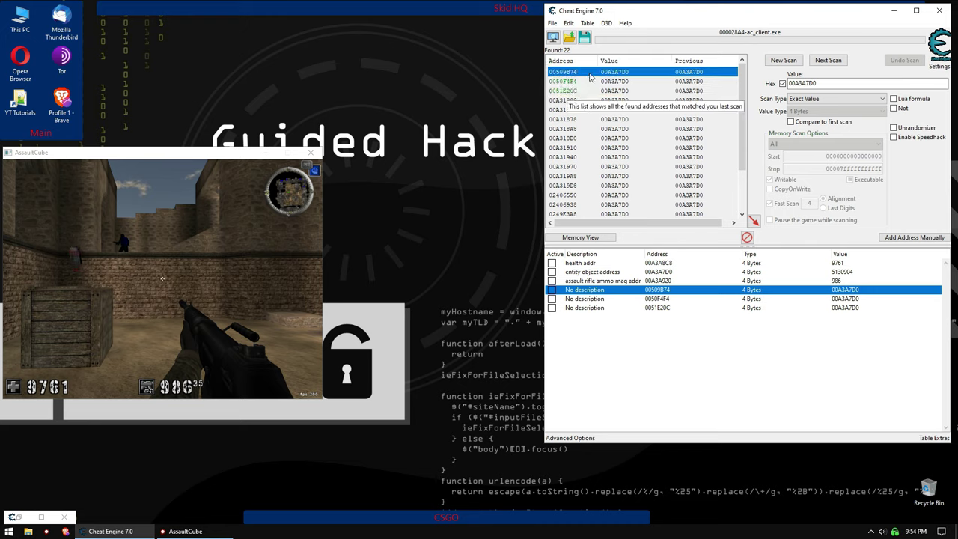
Recheck the module name and offset in the 00509B74 record's address, leaving the record unchanged.
double_click(649, 292)
left_click_drag(465, 246, 509, 249)
left_click(461, 245)
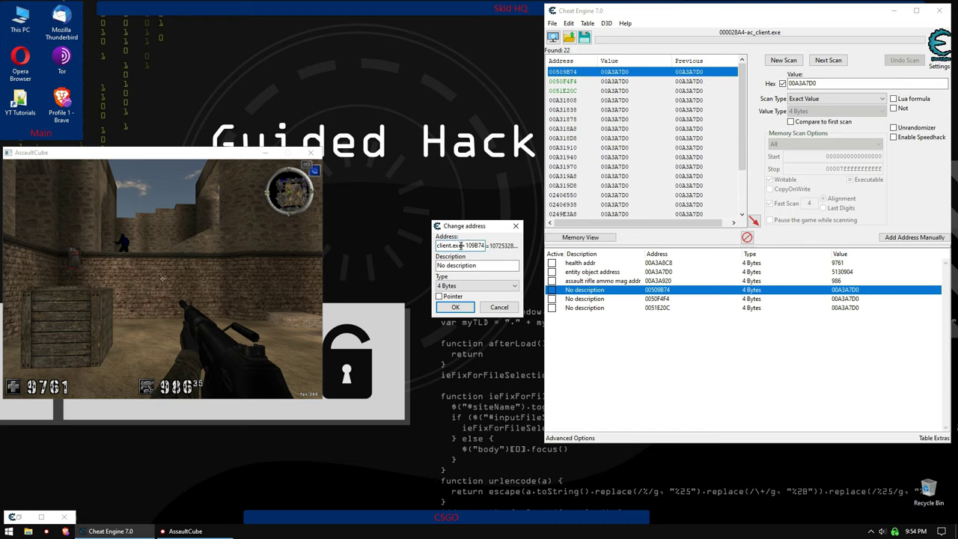
left_click_drag(461, 245, 434, 246)
left_click(510, 307)
Add the dynamic addresses 00A31808 and 00A31838 to the address list and inspect the 00A31808 record's address without changing it.
double_click(617, 100)
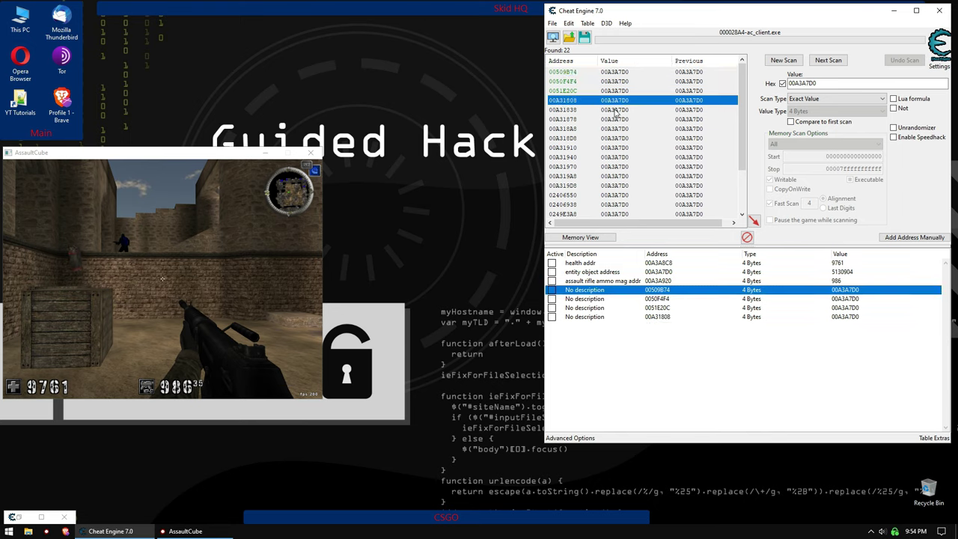
double_click(615, 110)
double_click(656, 317)
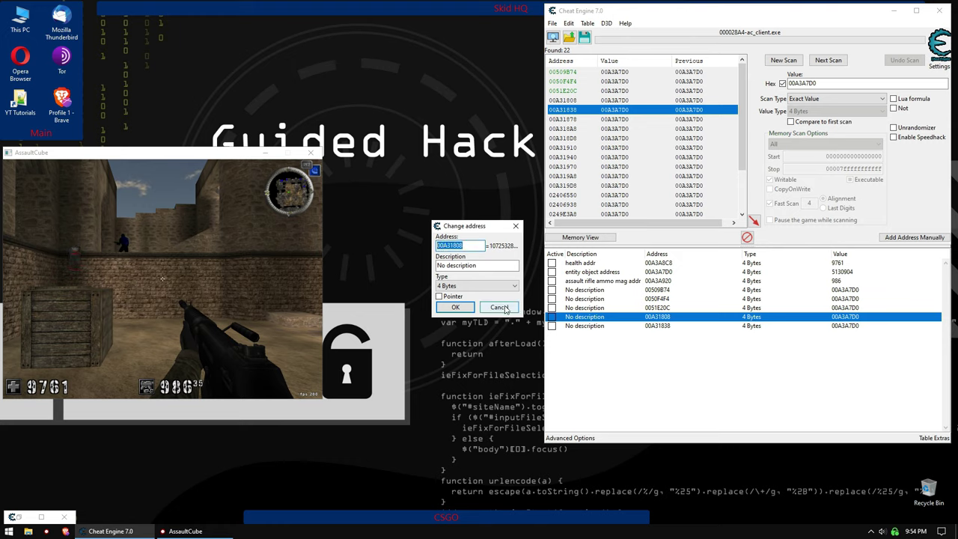
left_click(475, 243)
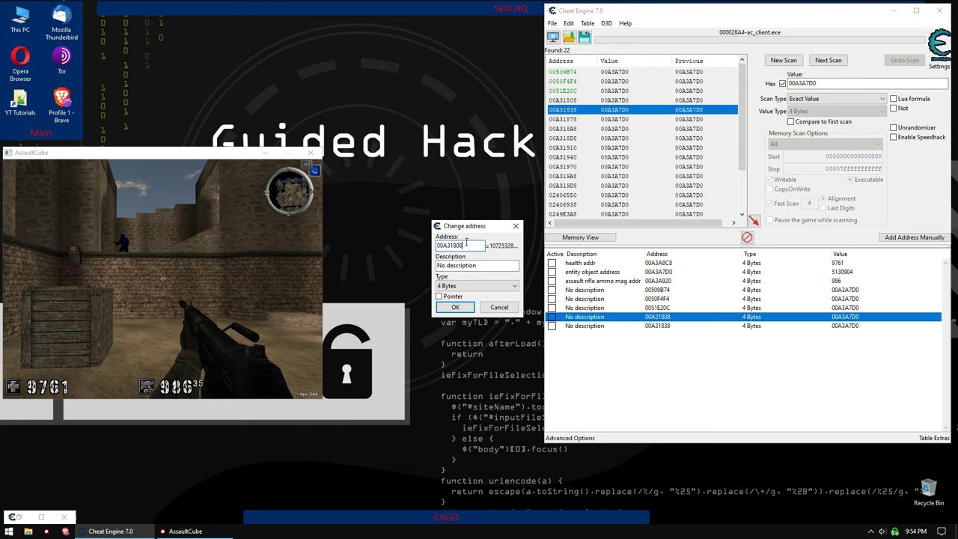
left_click_drag(476, 245, 437, 246)
left_click(464, 246)
double_click(460, 246)
left_click(480, 247)
left_click(499, 307)
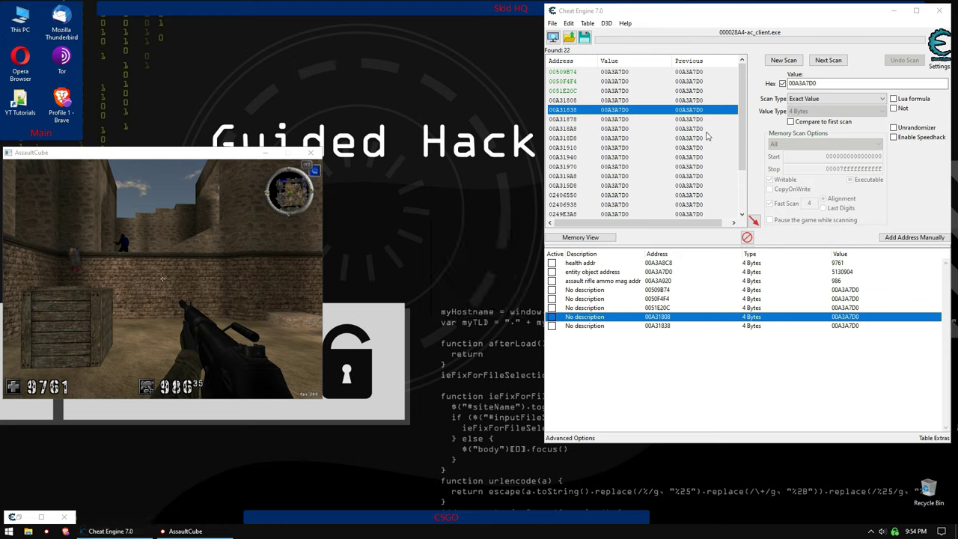
Compare the three static addresses with the dynamic addresses from 00A31808 onward in the scan results.
left_click(617, 91)
left_click(626, 71, "shift")
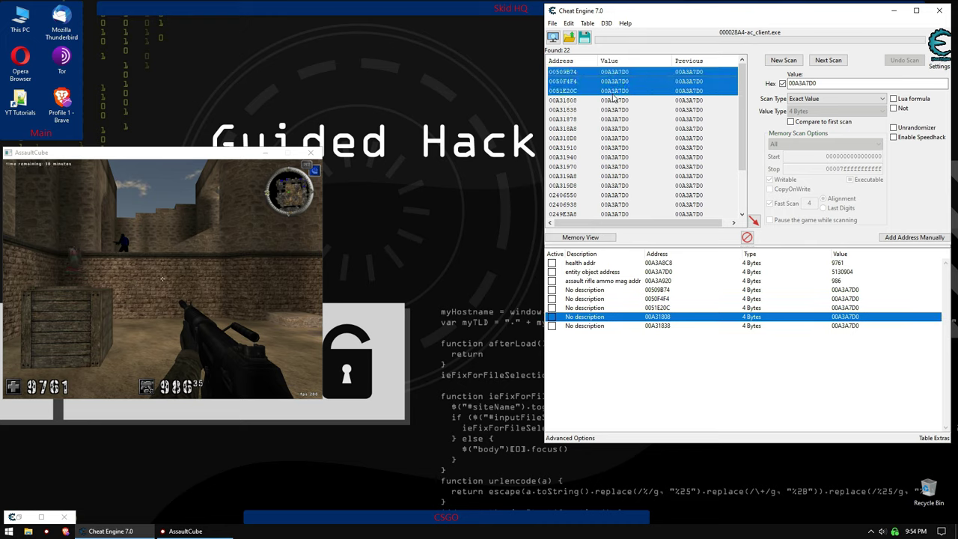
left_click(616, 100)
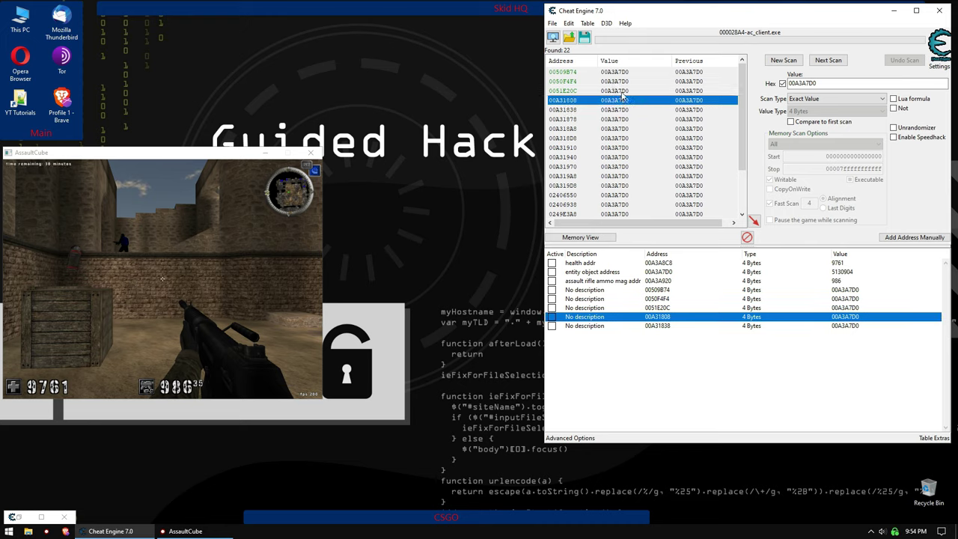
left_click(623, 91)
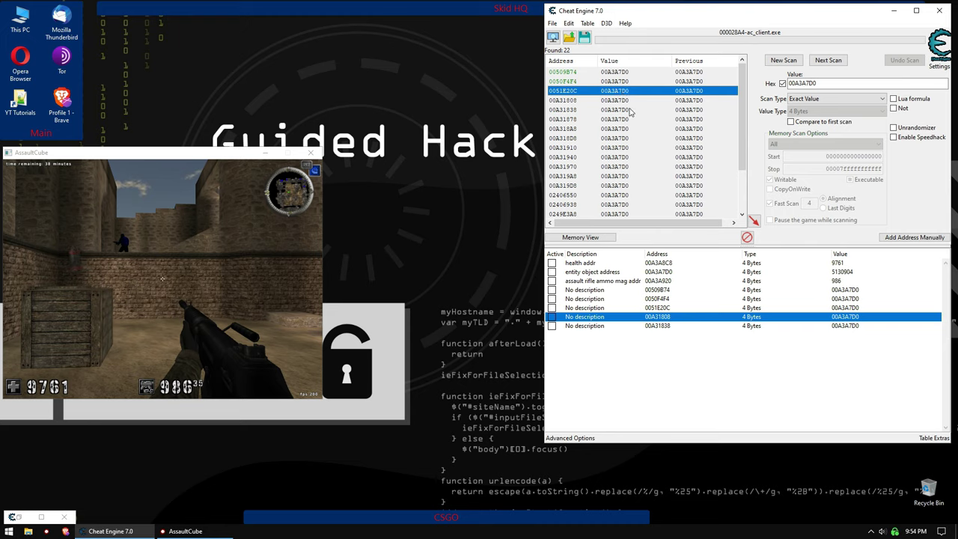
left_click(622, 101)
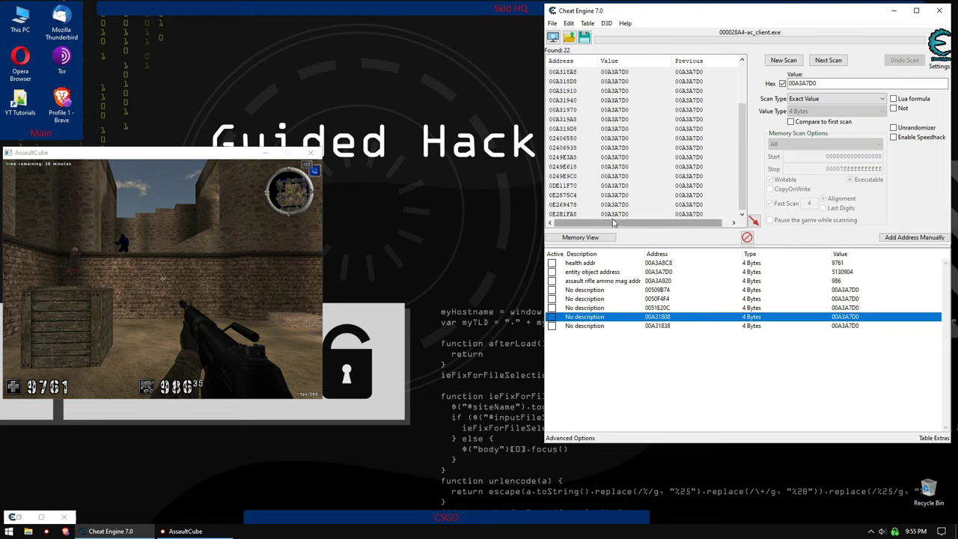
Review the dynamic addresses from 00A31808 to the end of the scan results against static addresses 0051E20C, 0050F4F4 and 00509B74.
scroll(614, 213, "down", 2)
left_click(617, 214, "shift")
scroll(575, 146, "up", 2)
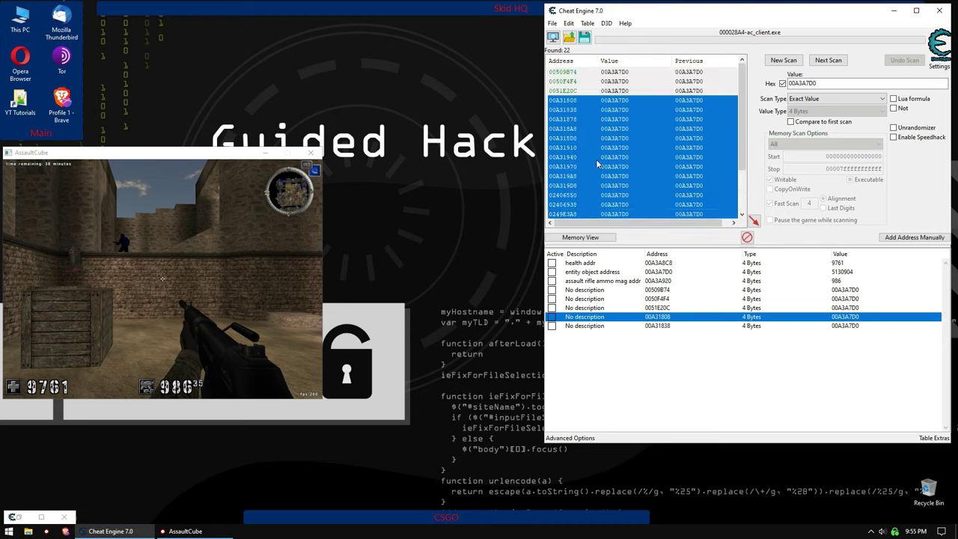
left_click(621, 92)
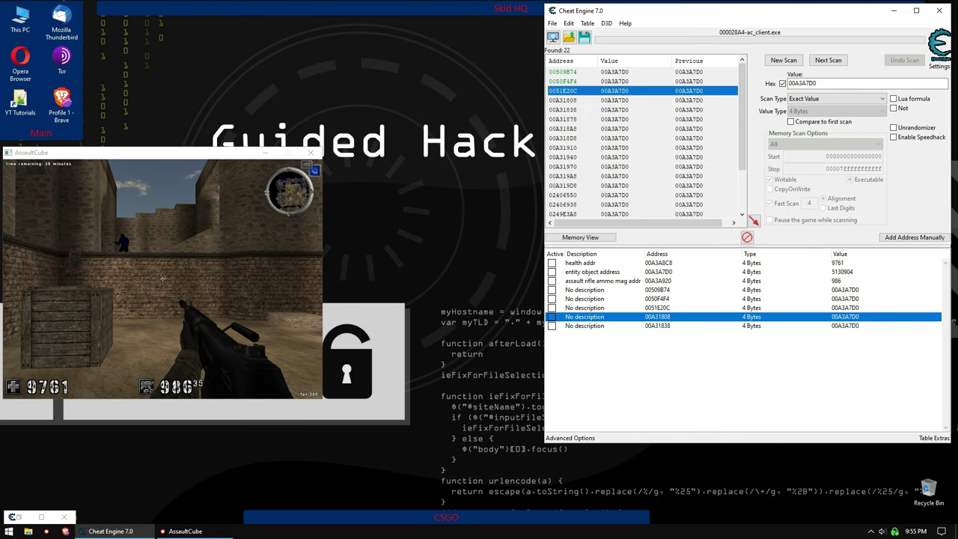
left_click(162, 279)
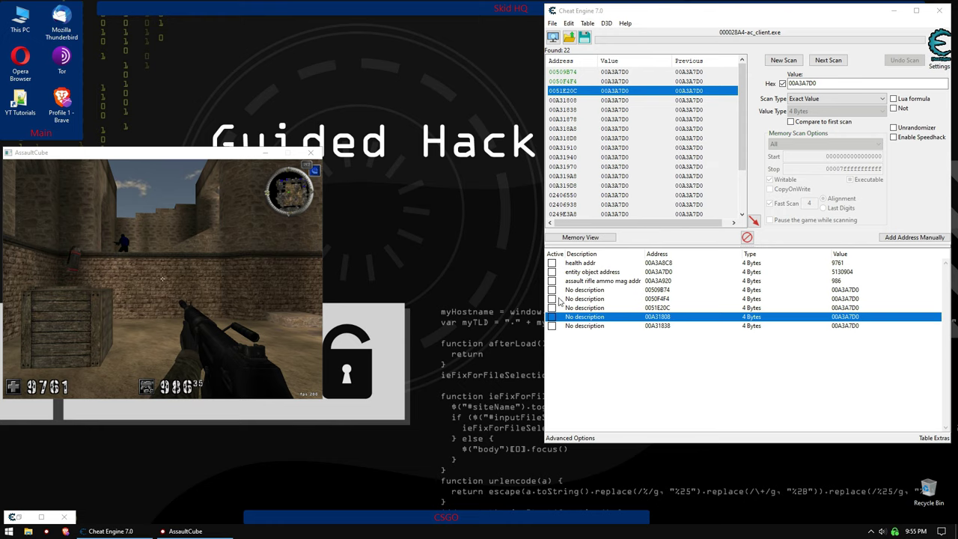
left_click(629, 82)
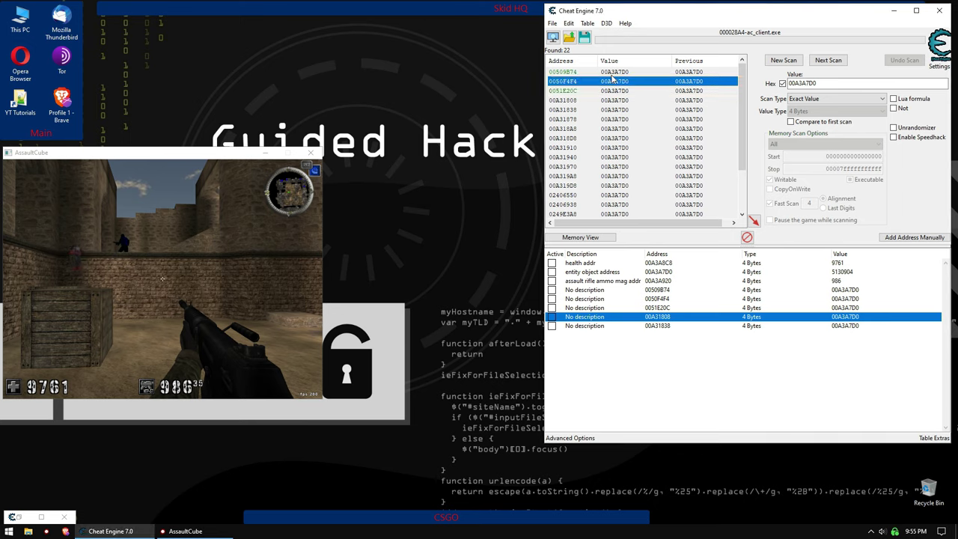
left_click(612, 74)
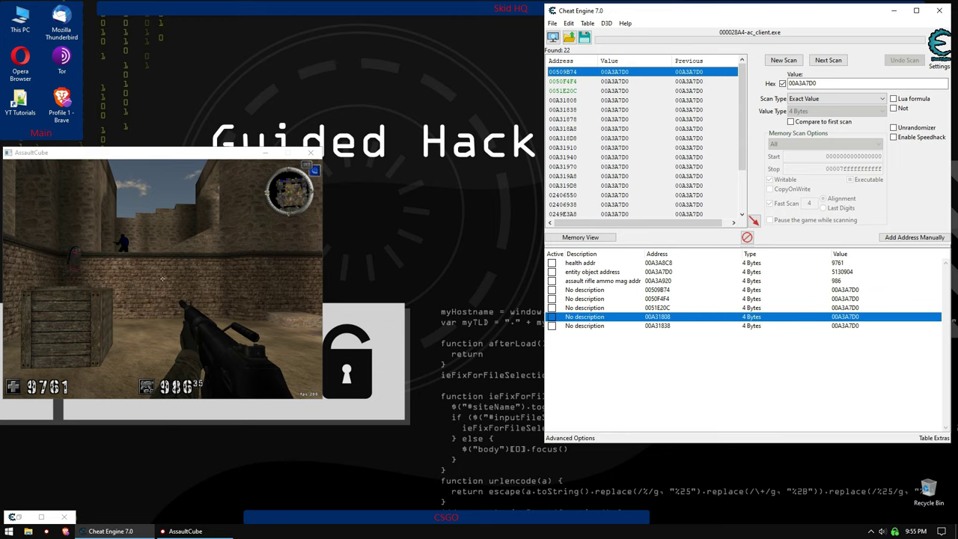
Delete the dynamic address records 00A31808 and 00A31838 from the address list.
left_click(663, 325)
left_click(666, 317, "shift")
key("Delete")
key("Return")
Inspect the module-relative offsets of records 00509B74, 0050F4F4 and 0051E20C in turn without changing them.
double_click(663, 290)
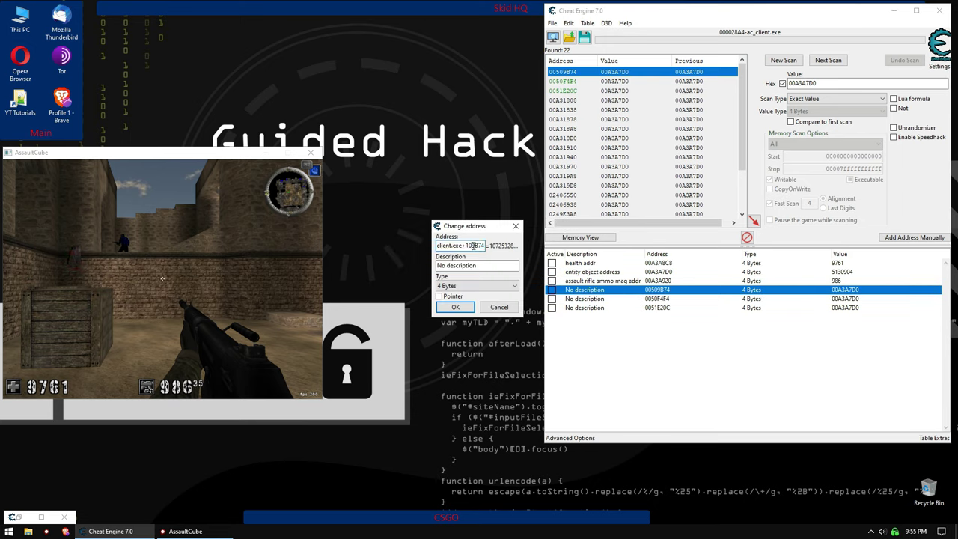
left_click_drag(464, 246, 486, 245)
left_click(498, 307)
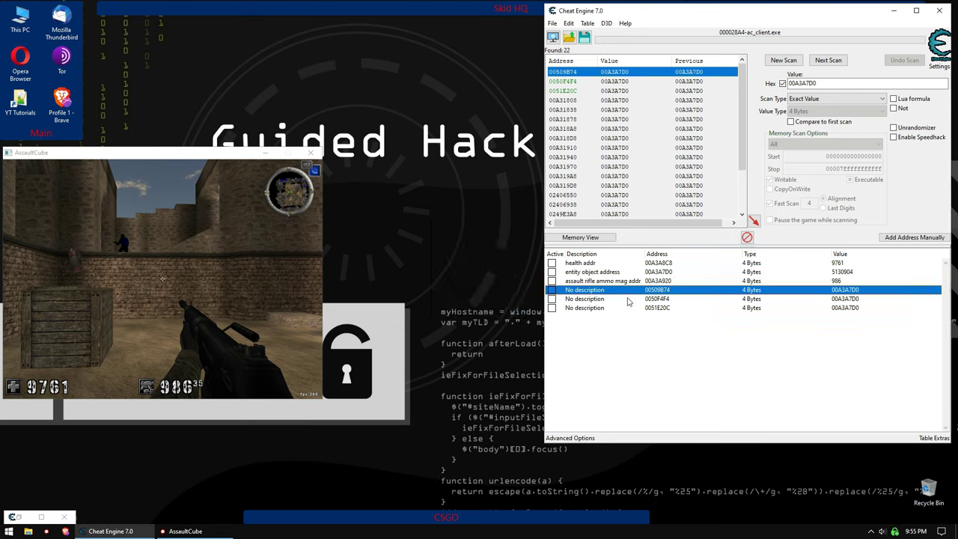
double_click(655, 298)
left_click(471, 246)
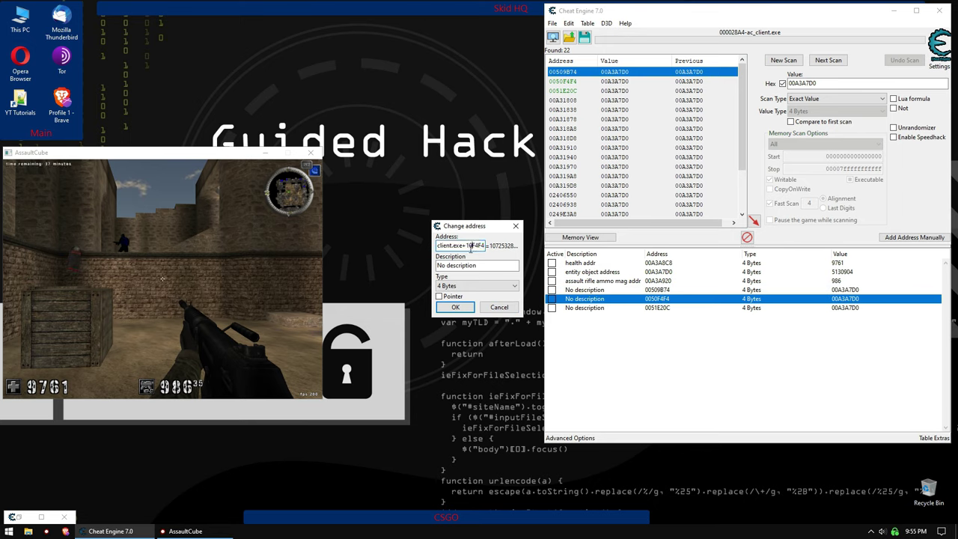
left_click_drag(470, 246, 488, 245)
left_click(498, 307)
double_click(649, 308)
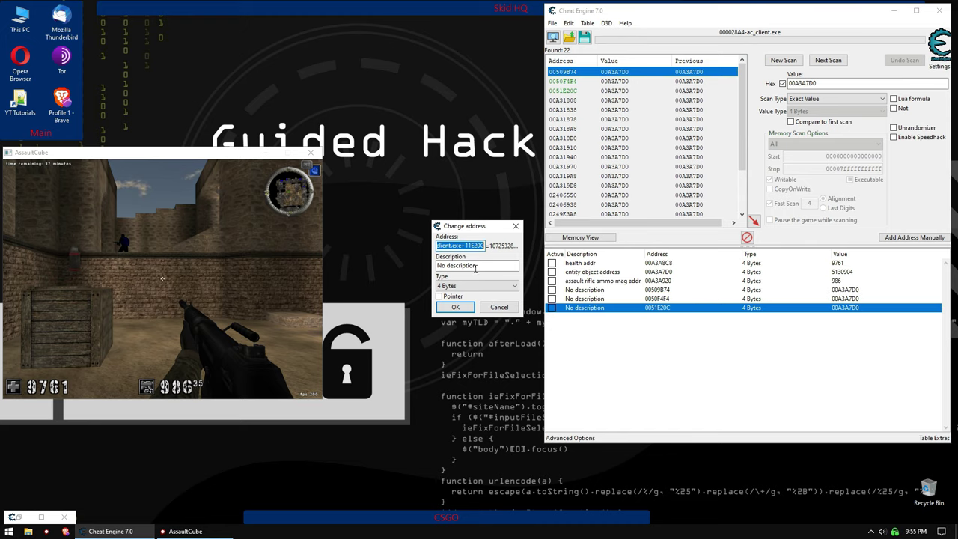
left_click(472, 246)
left_click_drag(467, 246, 484, 246)
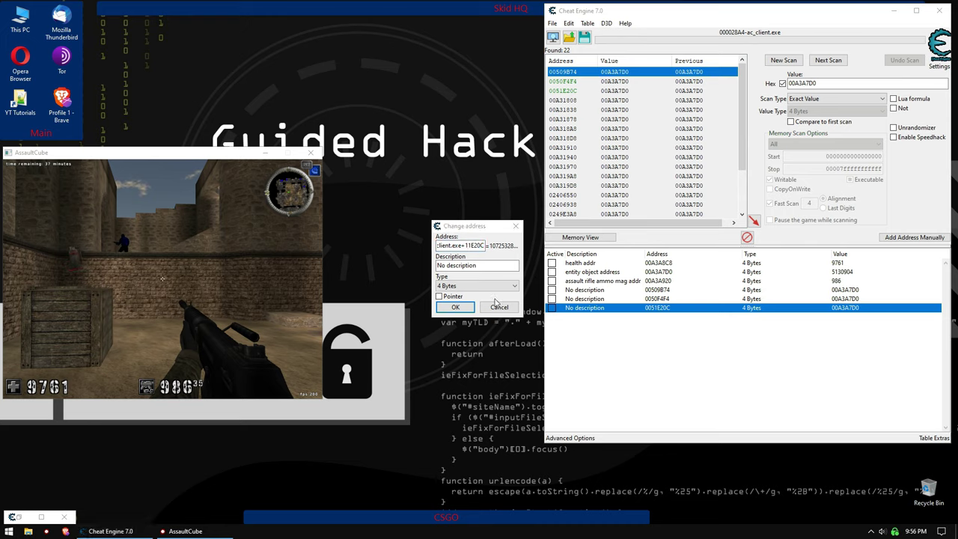
left_click(496, 306)
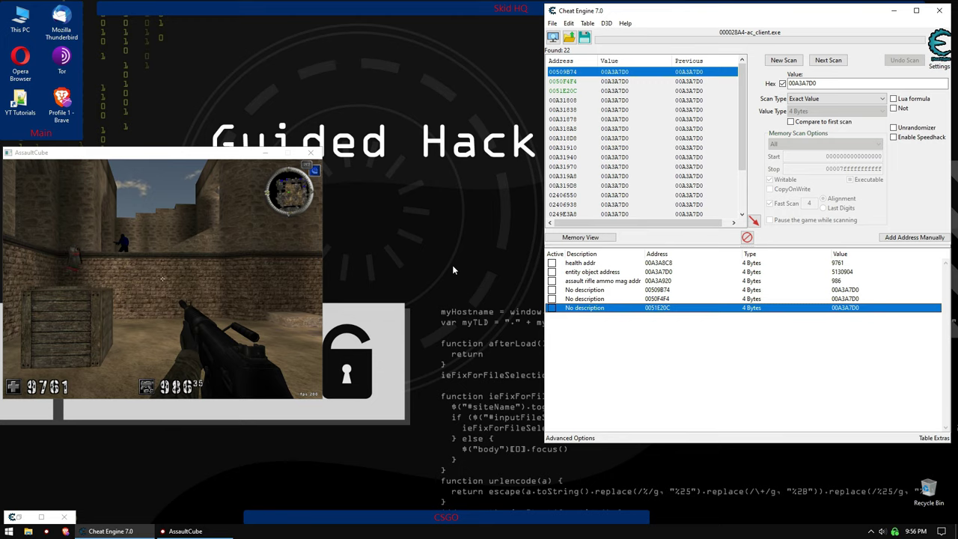
Compare the three undescribed static pointer records in the address list as candidates for the entity pointer.
left_click(649, 290)
left_click(651, 310, "shift")
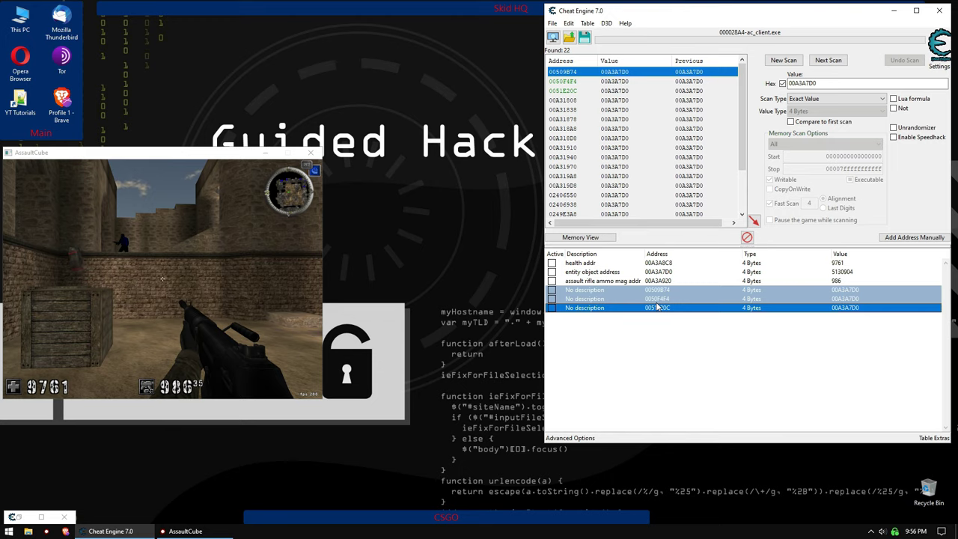
left_click(658, 299)
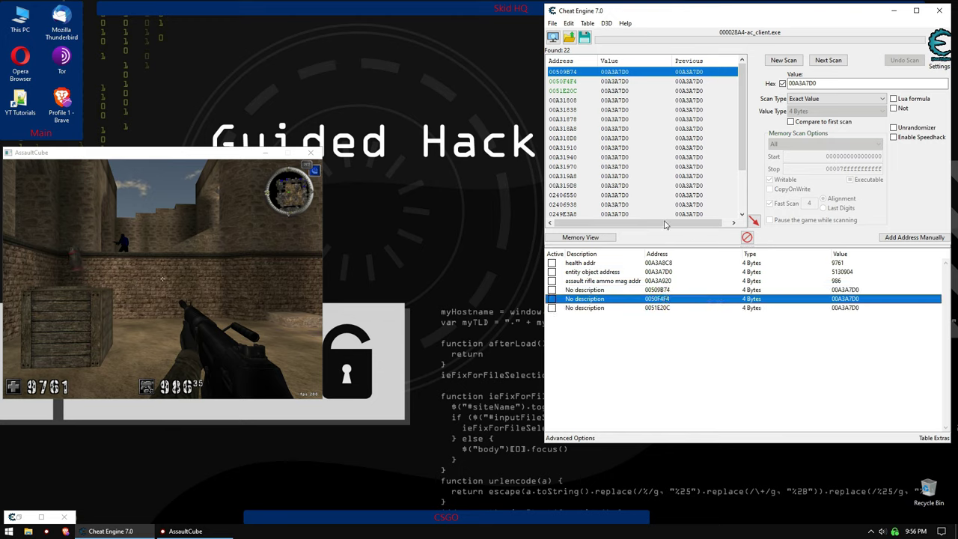
left_click(678, 291)
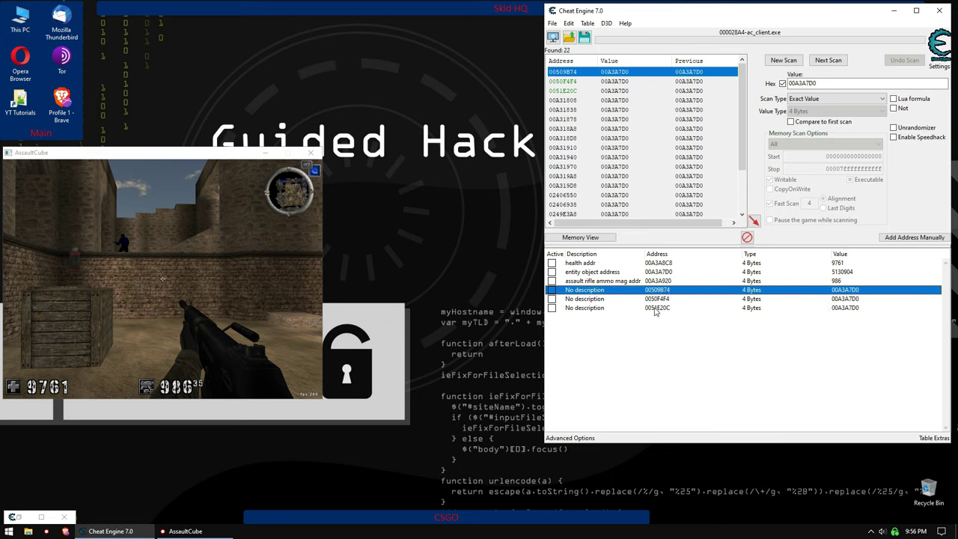
left_click(659, 308, "shift")
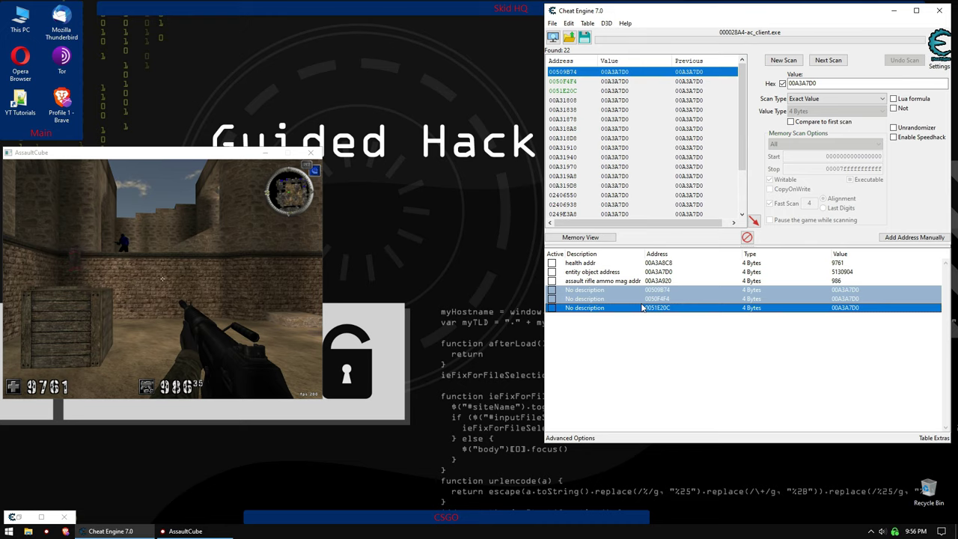
left_click(410, 302)
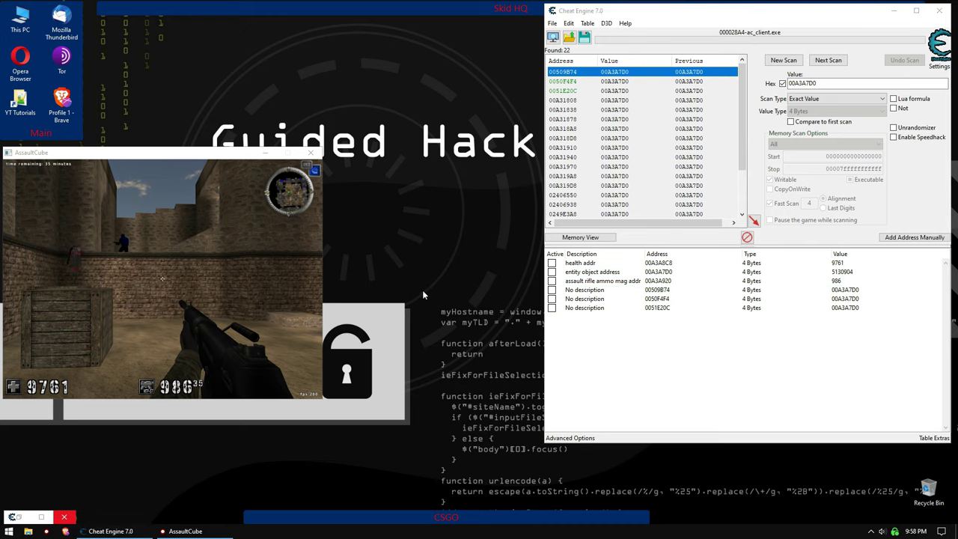
Delete the 0051E20C record from the address list.
left_click(669, 307)
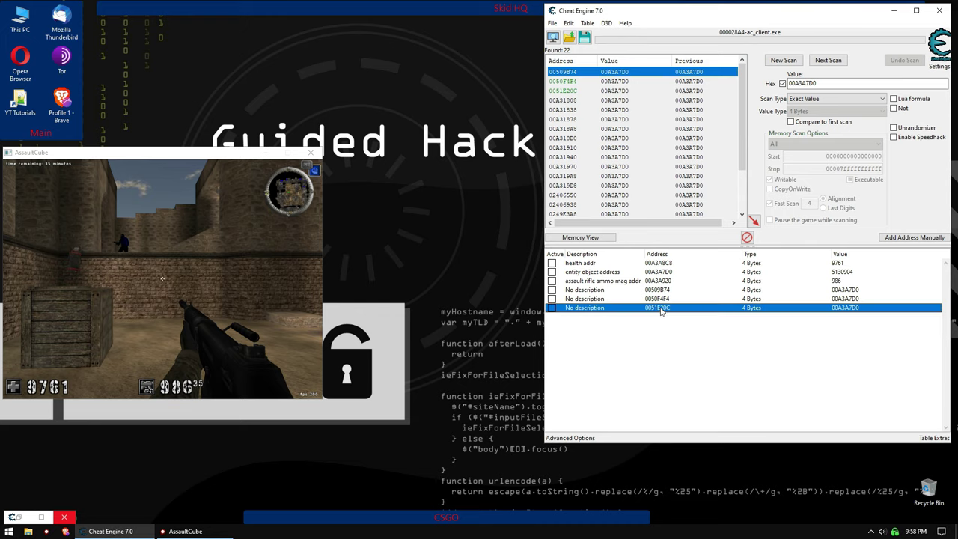
key("Delete")
key("Return")
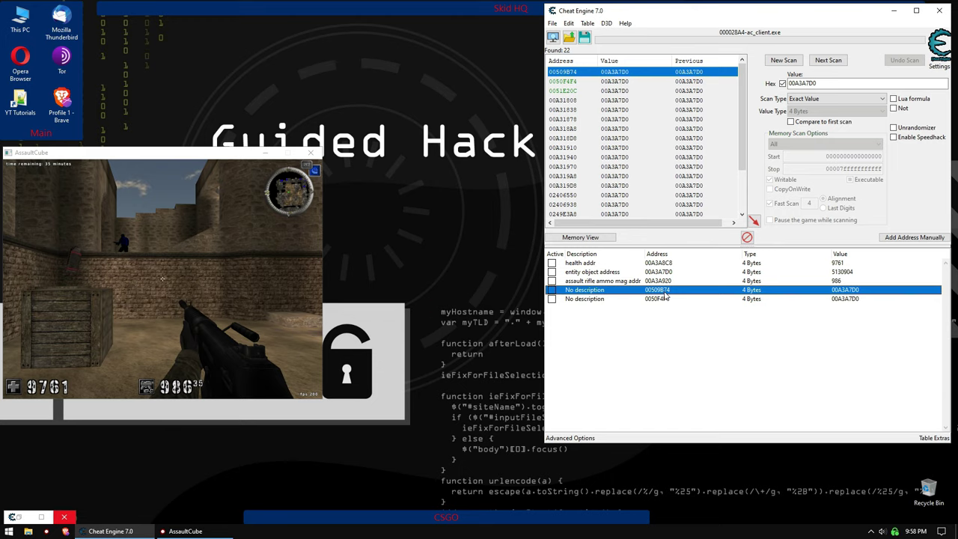
Examine the module name and offset in the 0050F4F4 record's address, leaving the record unchanged.
double_click(662, 299)
key("Escape")
left_click(666, 289)
left_click(662, 300)
double_click(662, 299)
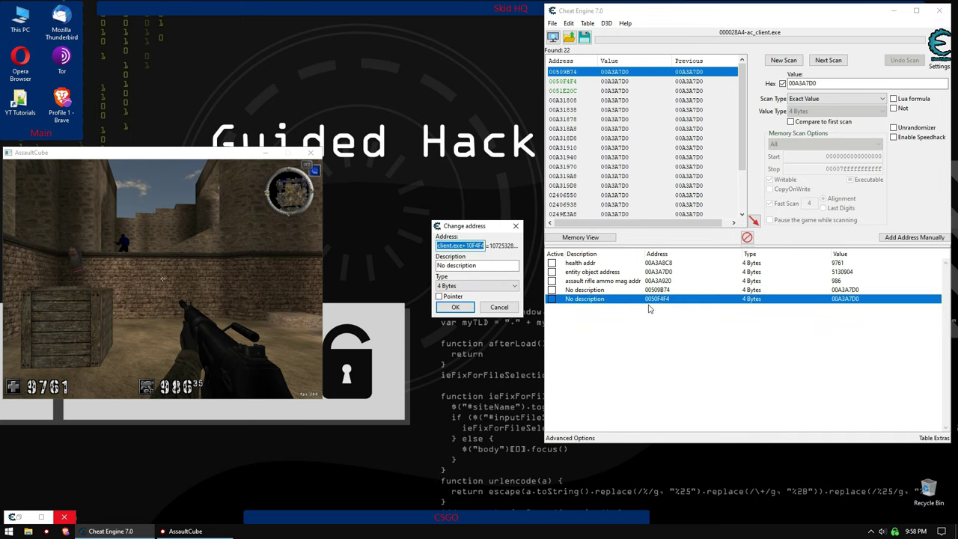
left_click(466, 246)
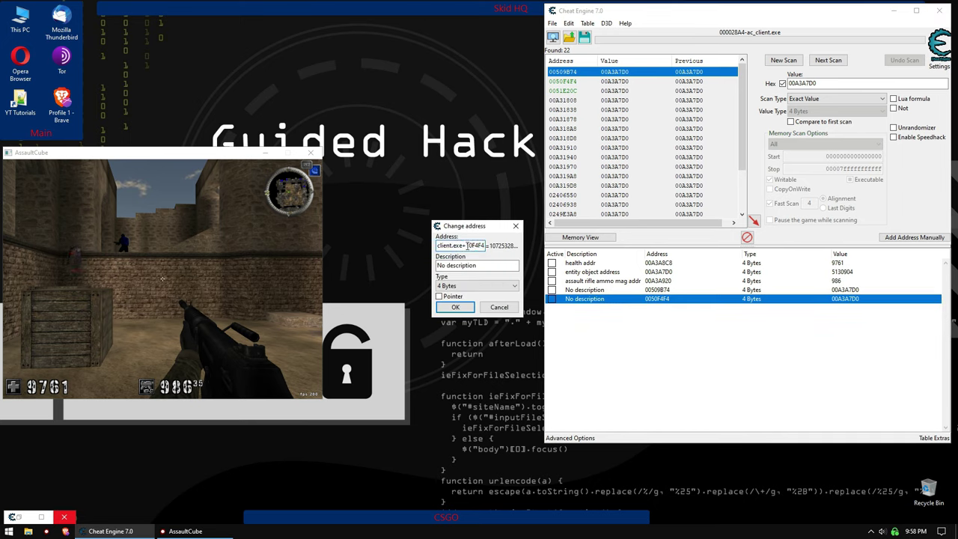
left_click_drag(467, 245, 487, 247)
left_click(469, 247)
left_click(485, 249)
left_click(364, 267)
left_click(466, 246)
left_click(467, 246)
left_click_drag(466, 246, 486, 245)
left_click(480, 245)
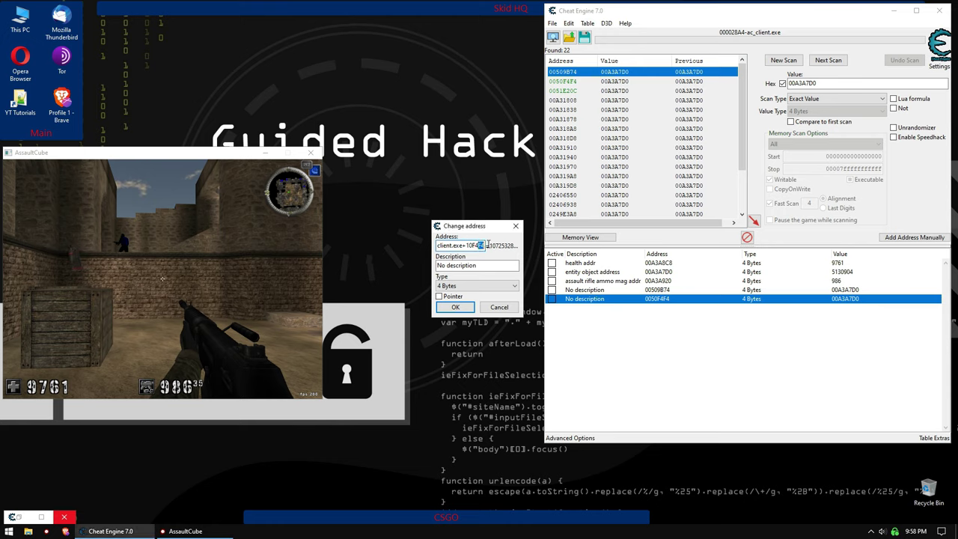
left_click(499, 309)
Delete the 00509B74 record and describe the remaining 0050F4F4 record as "local entity pointer".
left_click(659, 291)
key("Delete")
key("Return")
double_click(594, 291)
type("local enty")
key("BackSpace")
type("ity pointer")
key("Return")
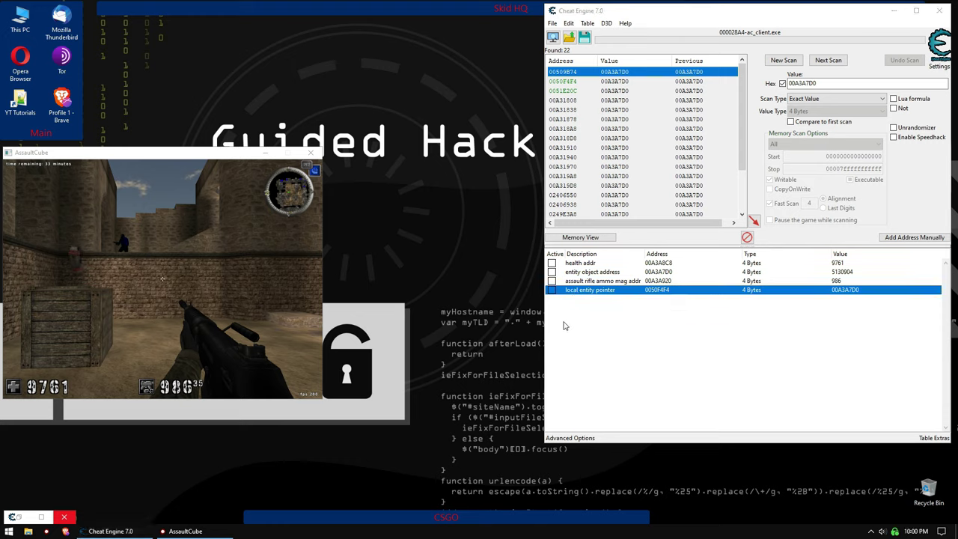
left_click(671, 273)
right_click(672, 274)
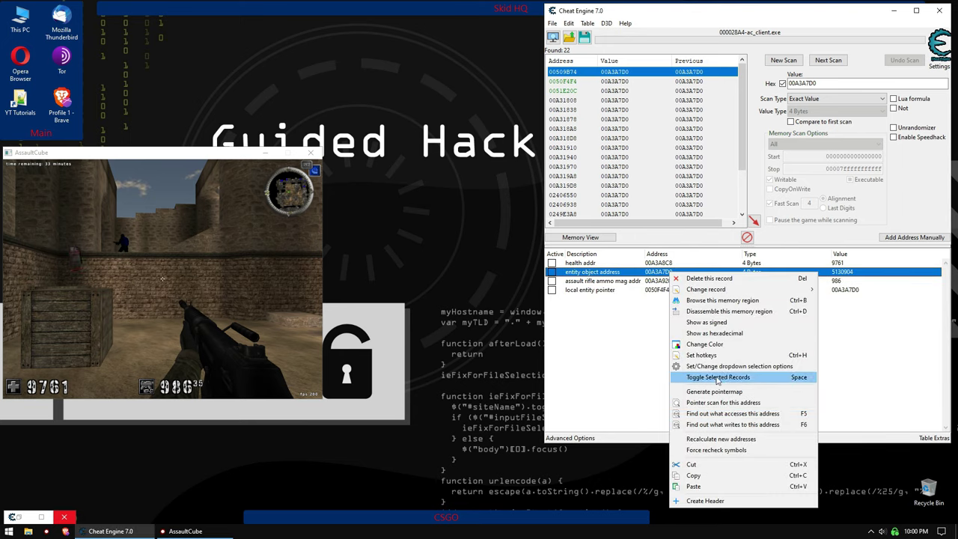
left_click(632, 299)
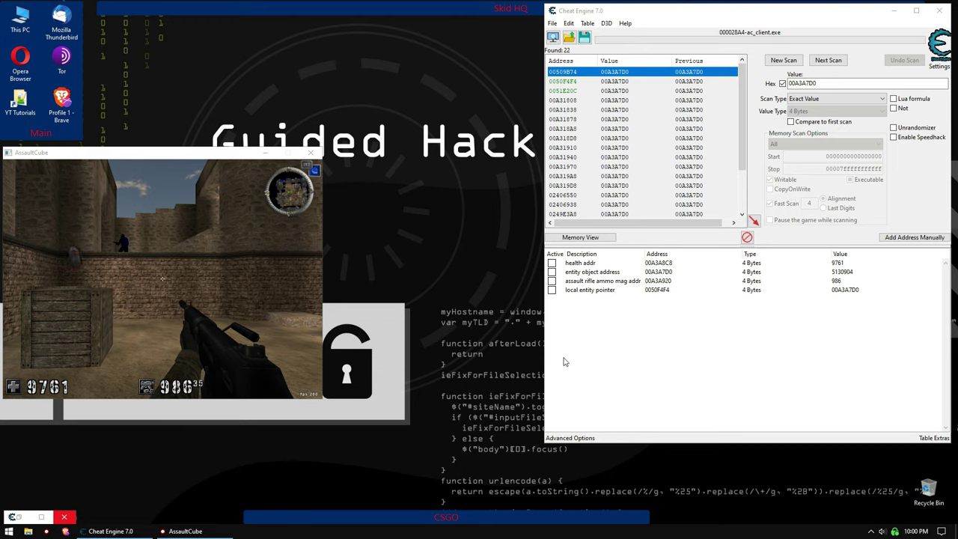
left_click(729, 310)
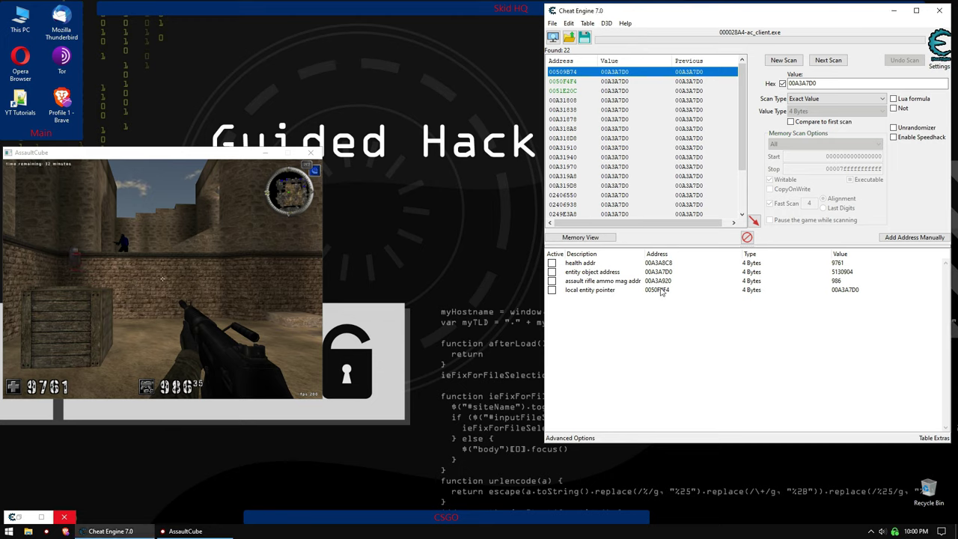
Copy the module-relative address expression of the local entity pointer record without changing the record.
left_click(661, 291)
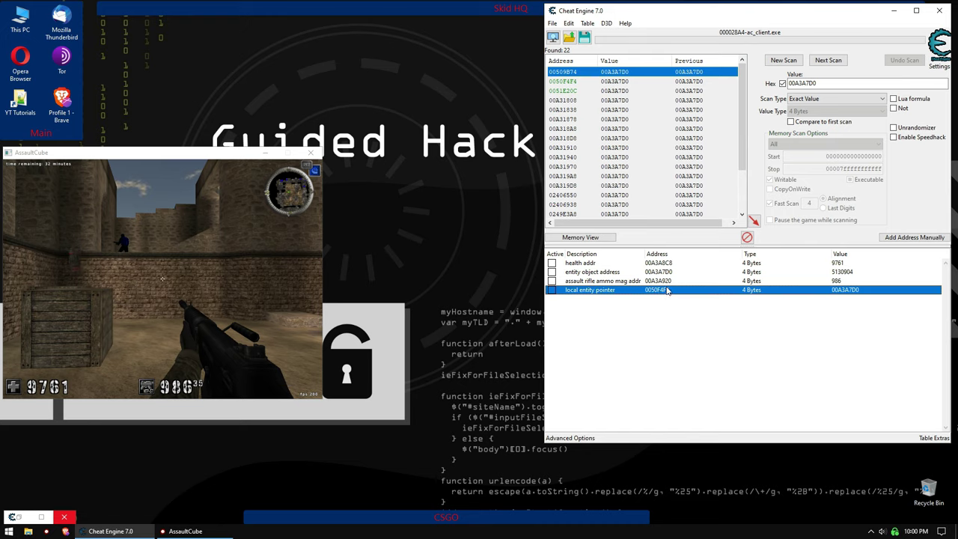
double_click(667, 290)
key("ctrl+c")
left_click(470, 246)
key("ctrl+a")
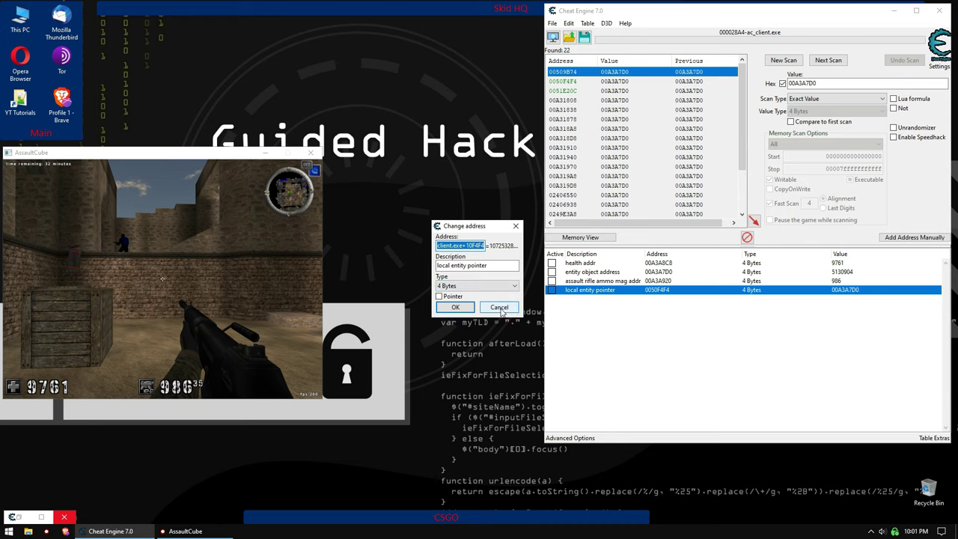
left_click(499, 307)
Start a manually added address as a pointer and paste ac_client.exe+10F4F4 as its base address.
left_click(915, 237)
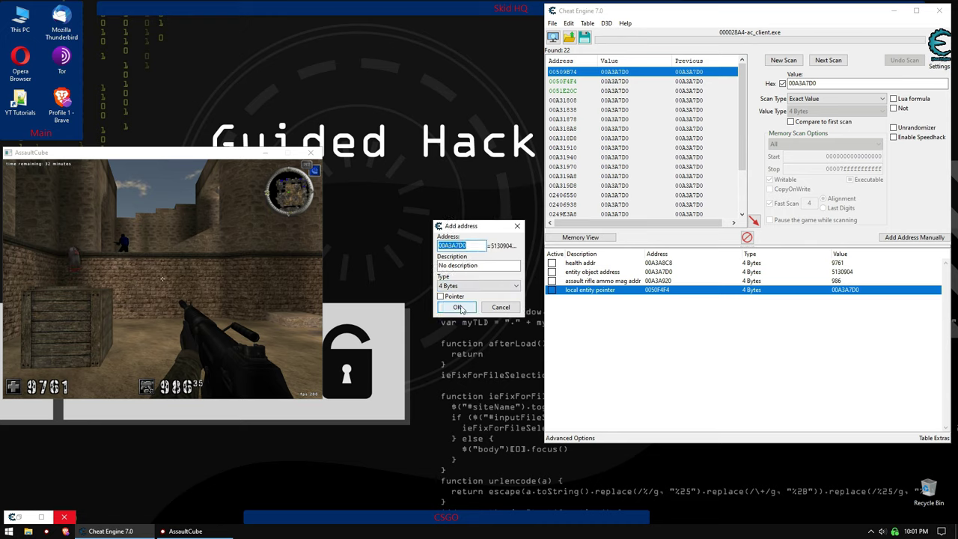
left_click(458, 297)
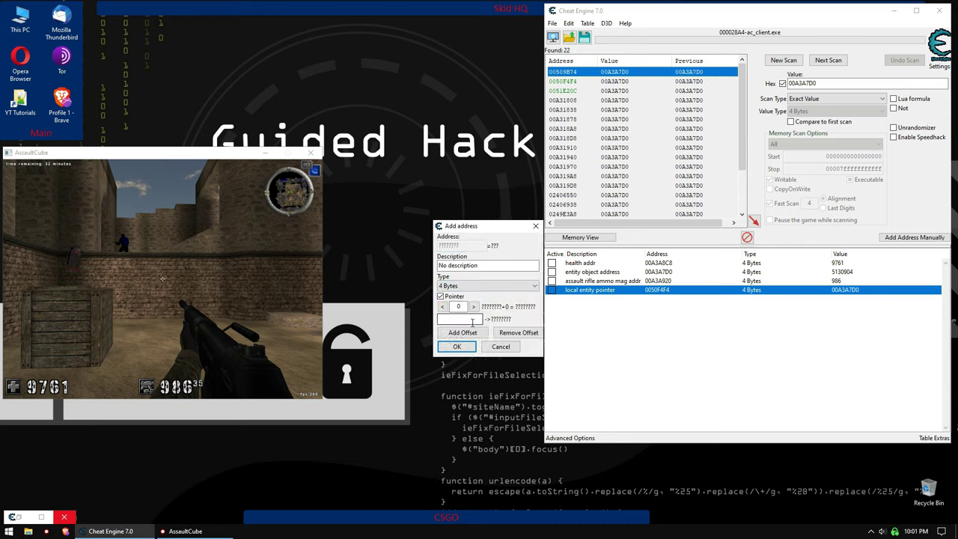
left_click(471, 320)
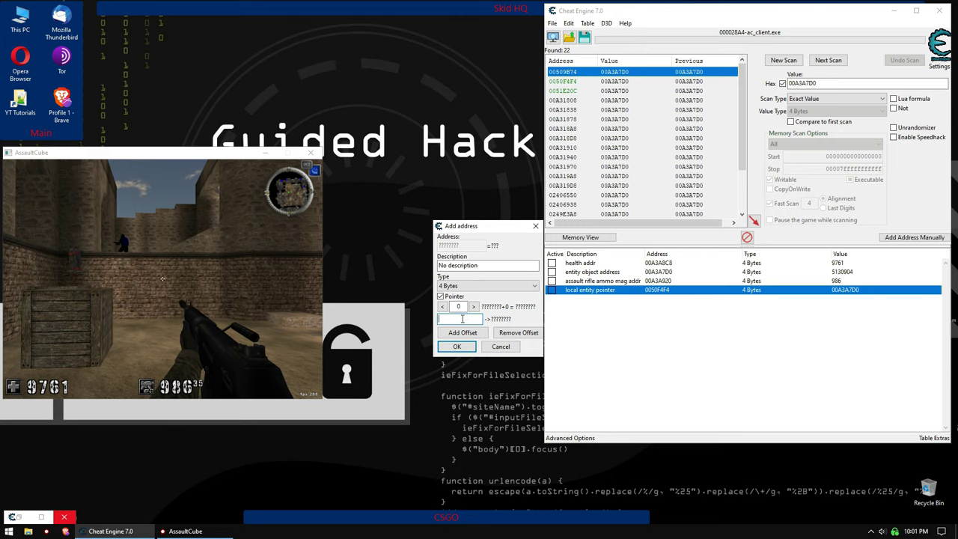
key("ctrl+v")
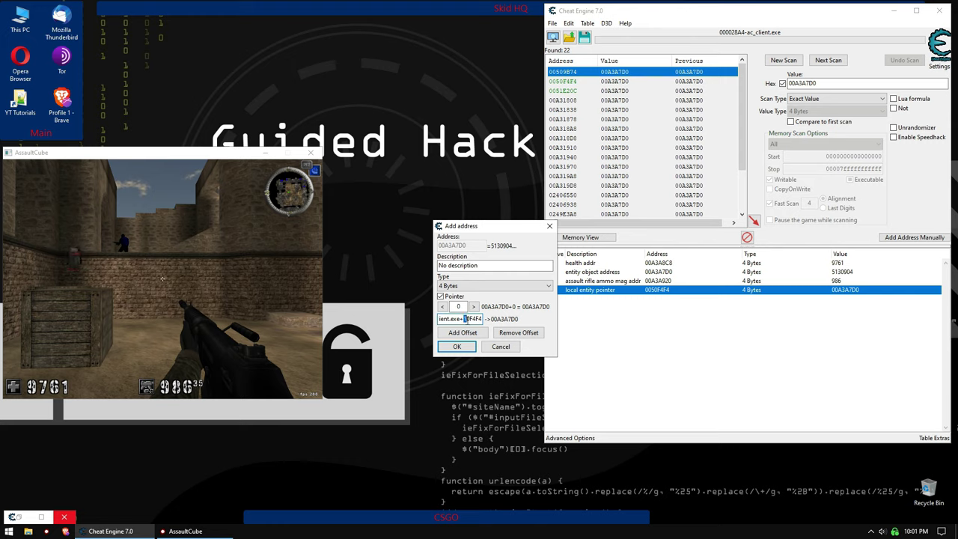
Examine the module name and the 10F4F4 offset in the new pointer's base address and the address it resolves to.
left_click_drag(452, 318, 438, 319)
left_click(465, 320)
key("End")
mouse_move(482, 318)
left_mouse_down()
mouse_move(433, 320)
mouse_move(480, 322)
left_mouse_up()
left_click(481, 319)
double_click(473, 318)
left_click(476, 320)
double_click(479, 318)
left_click(476, 319)
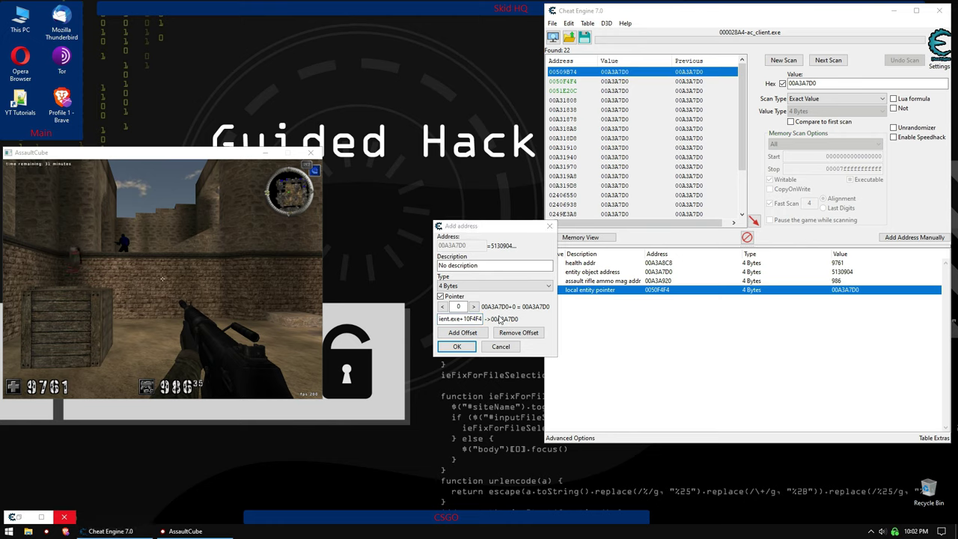
left_click(657, 274)
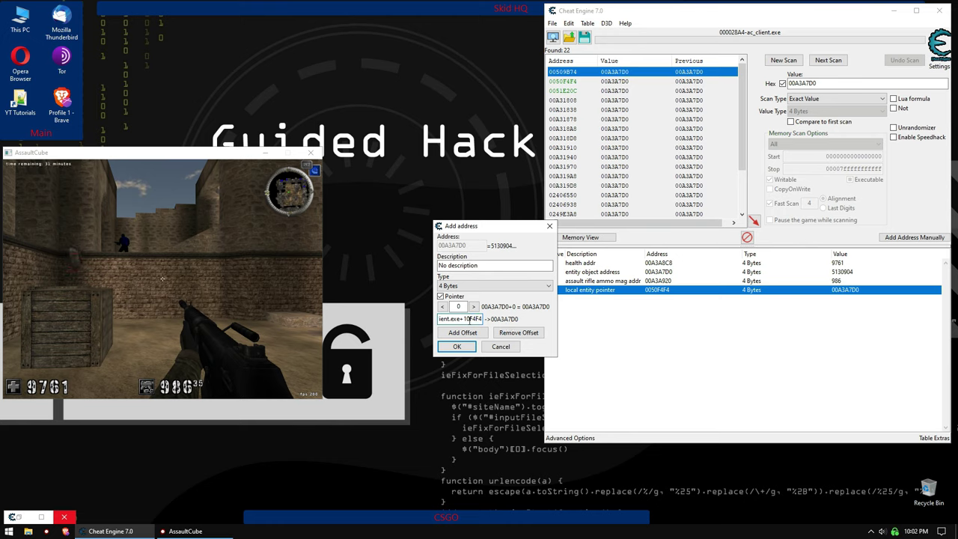
Set the pointer's offset to F8 and add the pointer record to the address list.
key("shift+Tab")
type("F8")
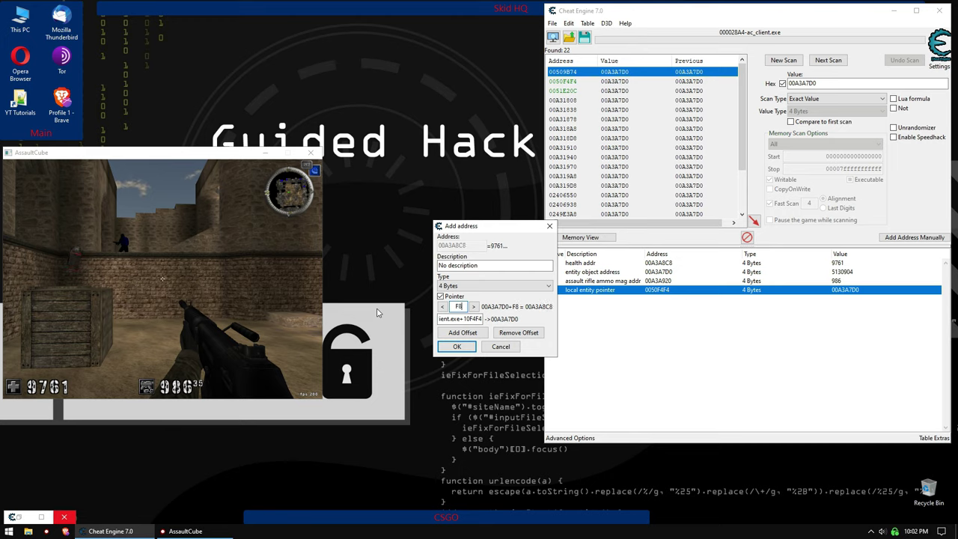
left_click(457, 347)
left_click(842, 300)
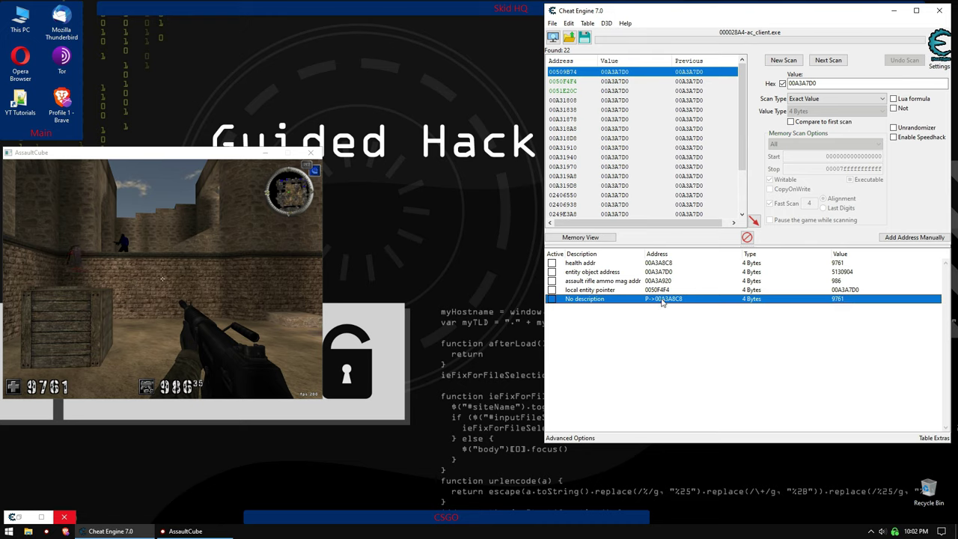
Name the new pointer record "health ptr" and set its value to 666.
double_click(589, 300)
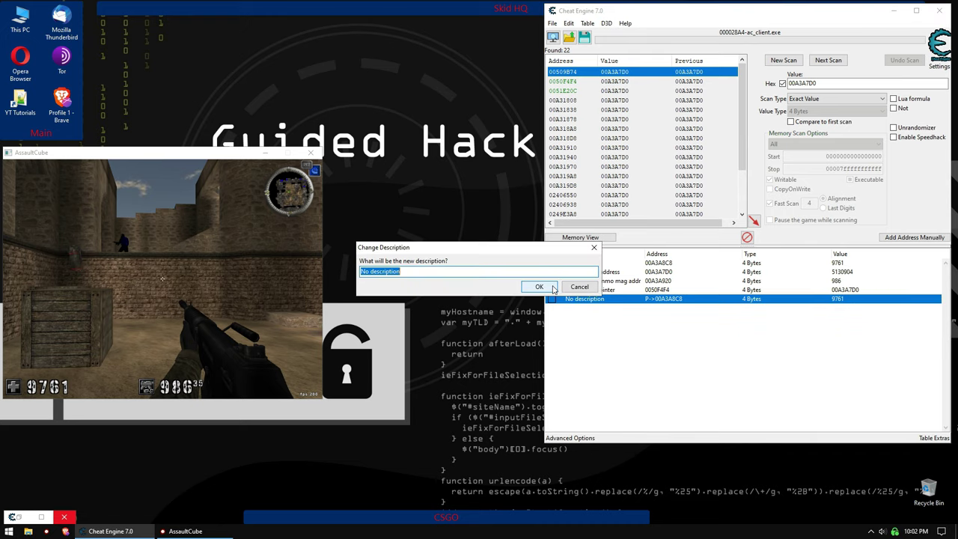
type("health ptr")
key("Return")
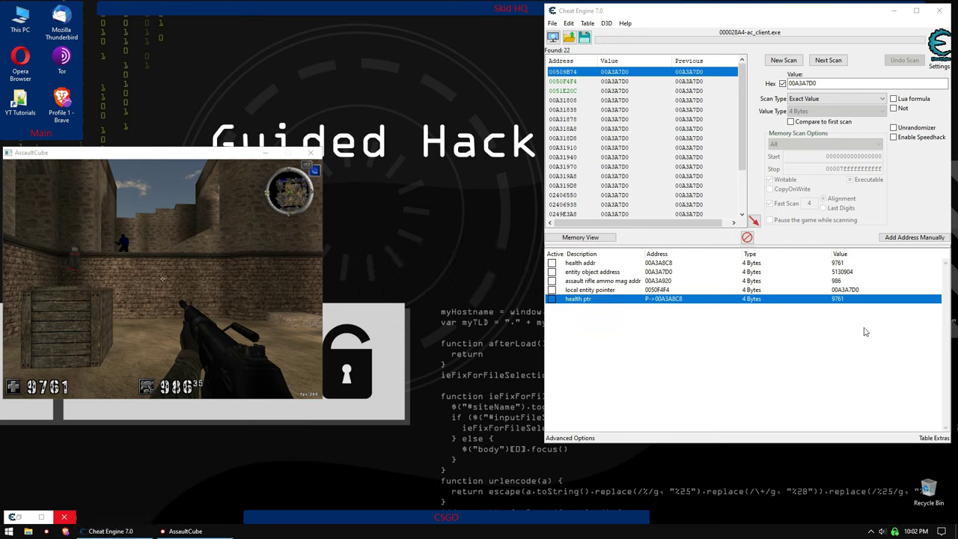
double_click(860, 300)
type("666")
key("Return")
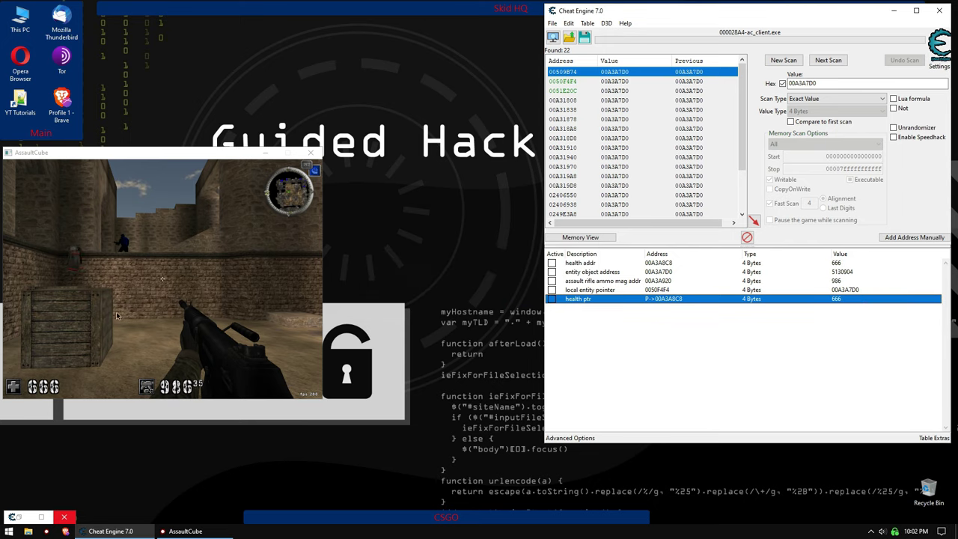
Examine how the health ptr record builds its address from the ac_client.exe module base, the 10F4F4 offset and the F8 offset.
double_click(656, 300)
key("Escape")
double_click(656, 290)
key("Escape")
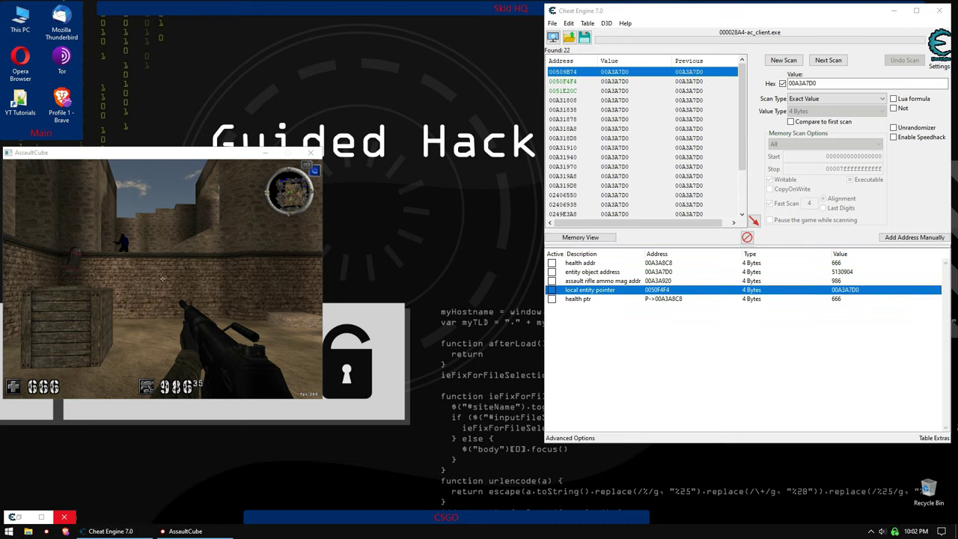
double_click(670, 300)
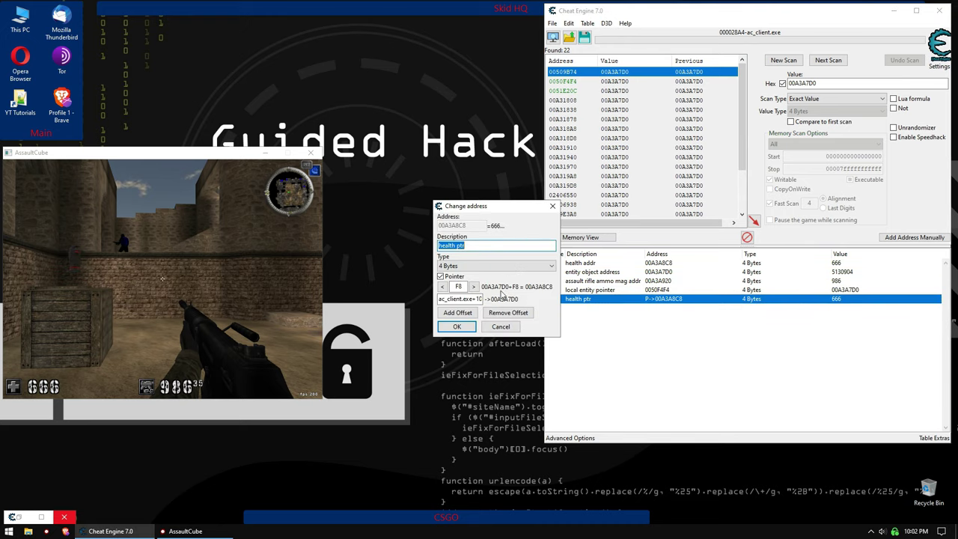
left_click(468, 299)
left_click_drag(465, 300, 440, 299)
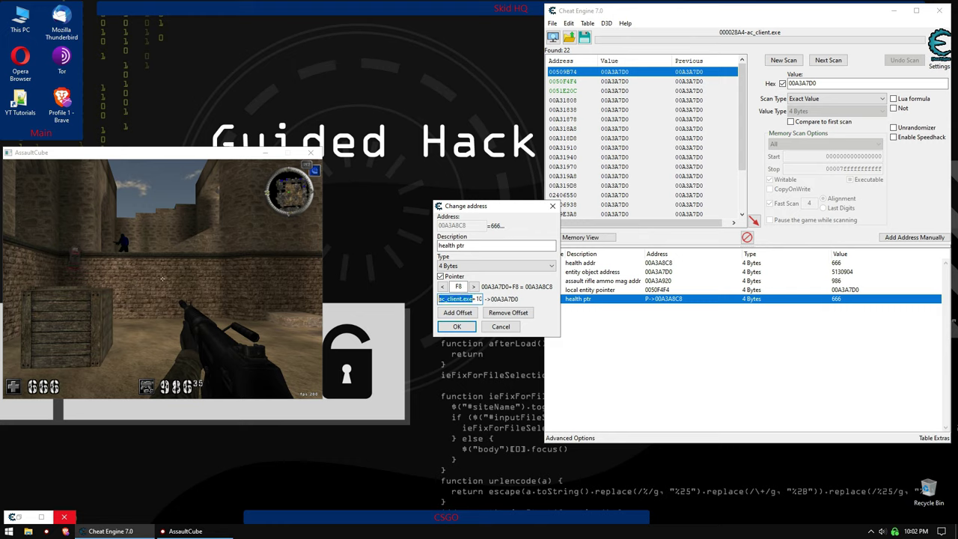
left_click(476, 300)
double_click(476, 301)
left_click(394, 203)
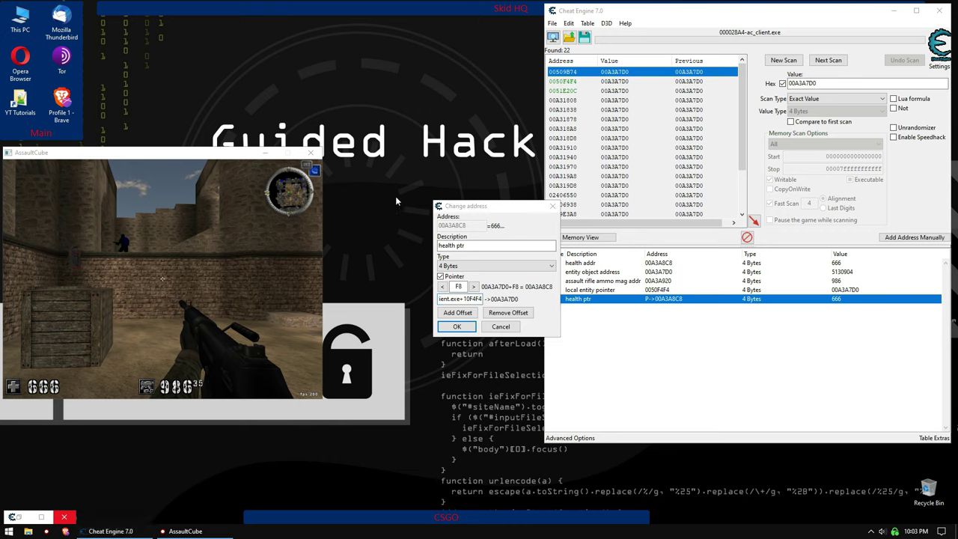
left_click(455, 211)
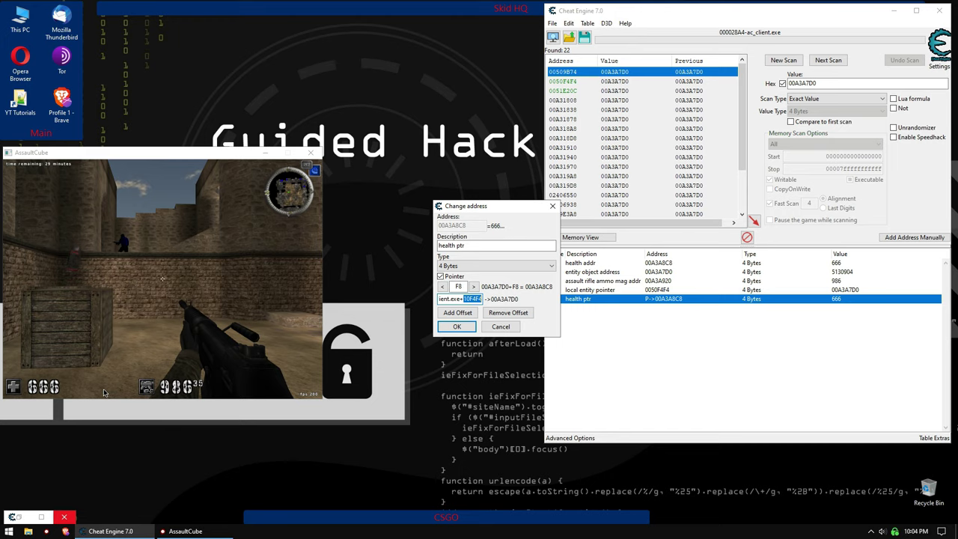
left_click(445, 328)
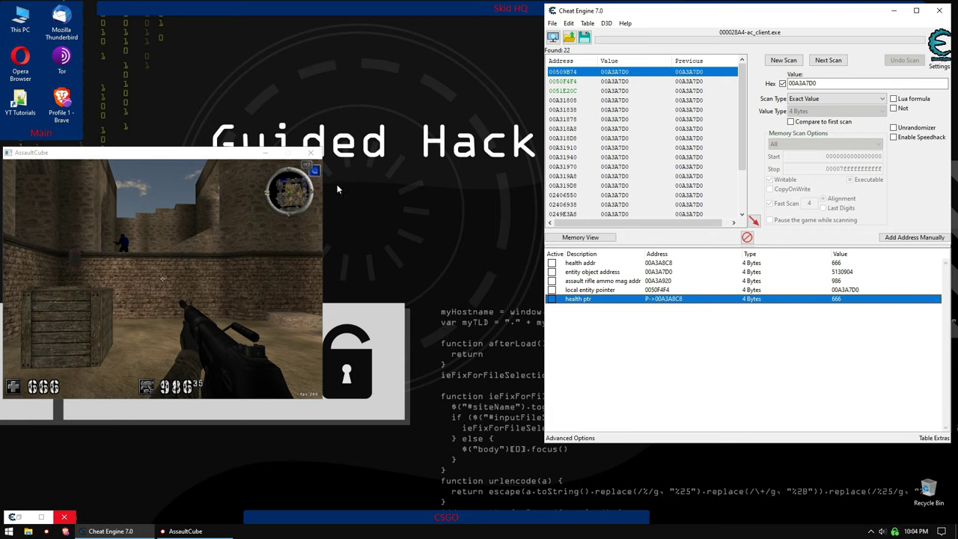
Restart AssaultCube and attach Cheat Engine to the new ac_client.exe process, keeping the current address list.
left_click(311, 153)
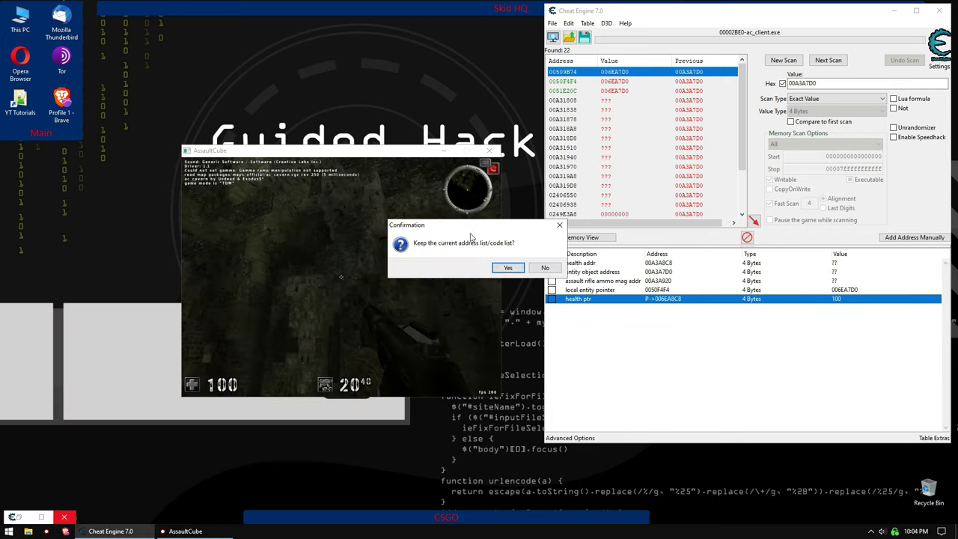
left_click(503, 268)
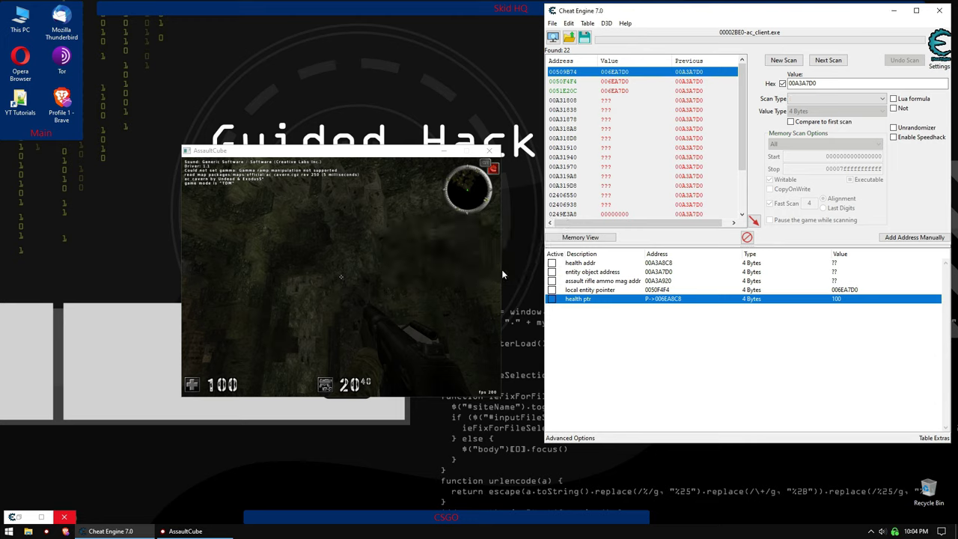
Switch to AssaultCube and start a singleplayer Bot Team Deathmatch game.
left_click(396, 155)
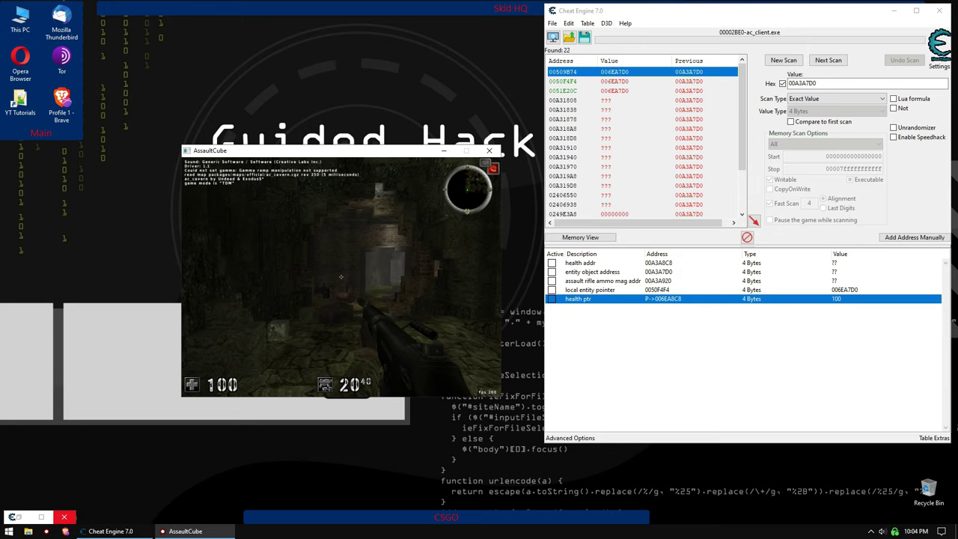
key("Escape")
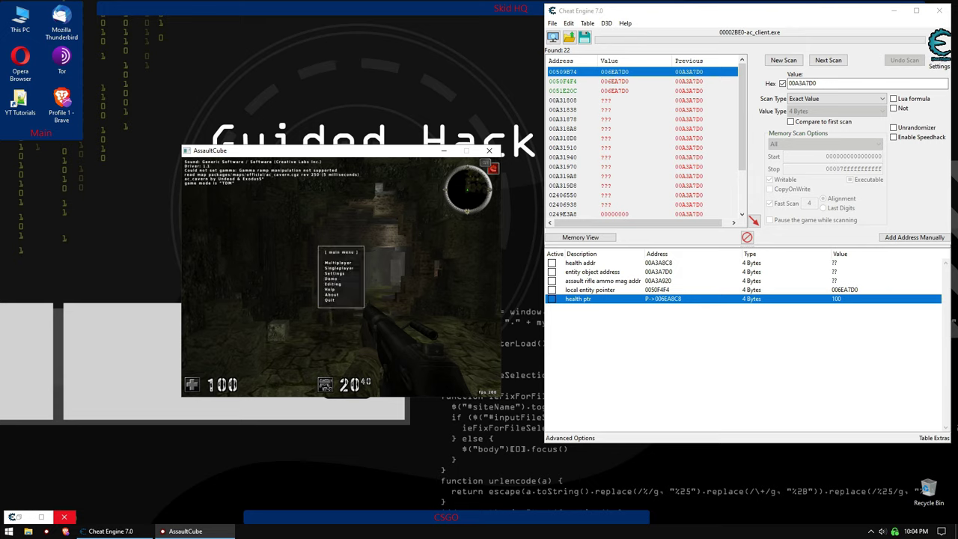
key("Down")
key("Return")
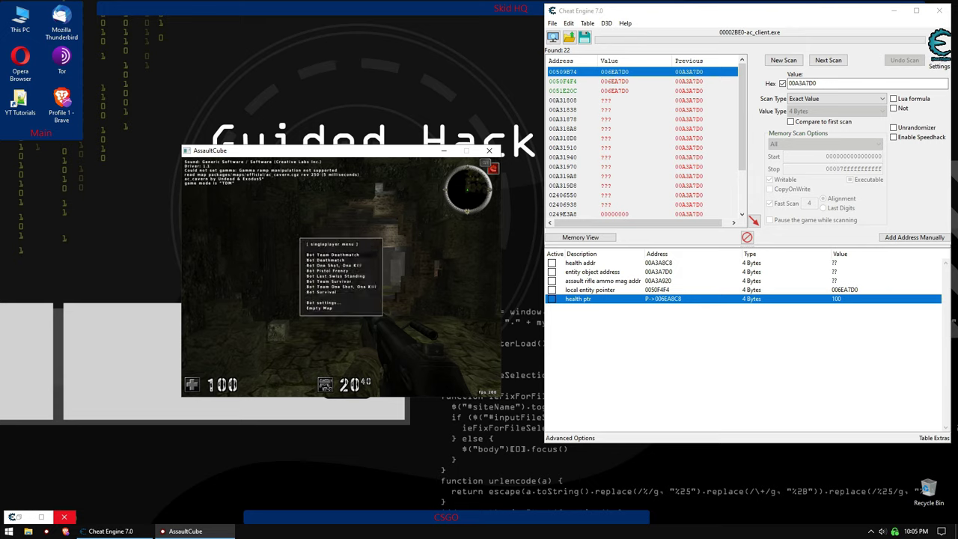
key("Return")
key("Return")
key("Return")
Switch to Cheat Engine and delete the health addr, entity object address and assault rifle ammo mag addr records.
left_click(635, 346)
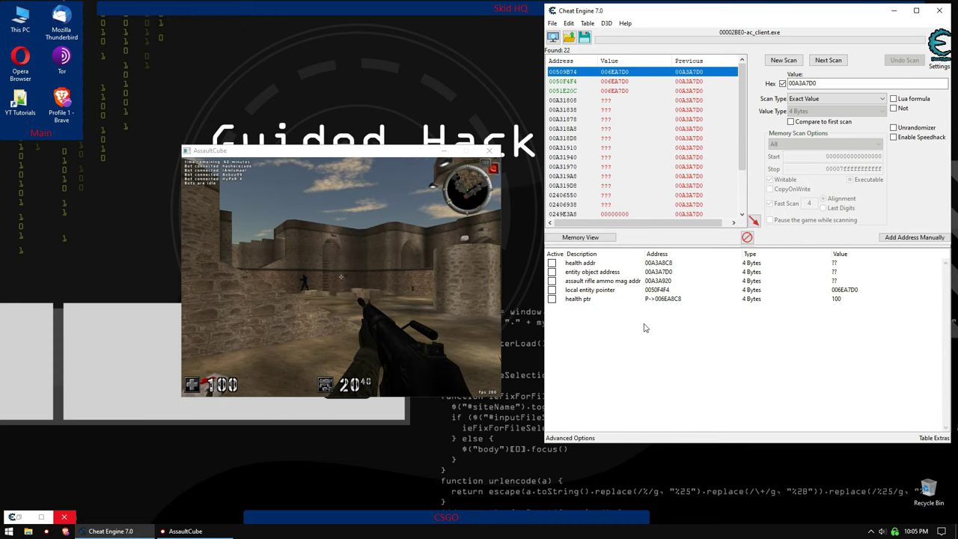
left_click(652, 264)
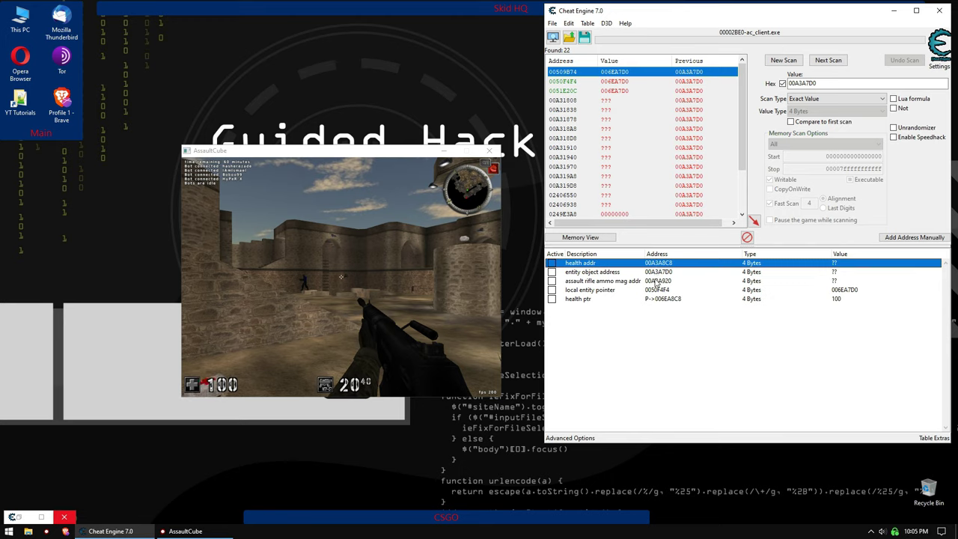
left_click(657, 281, "shift")
key("Delete")
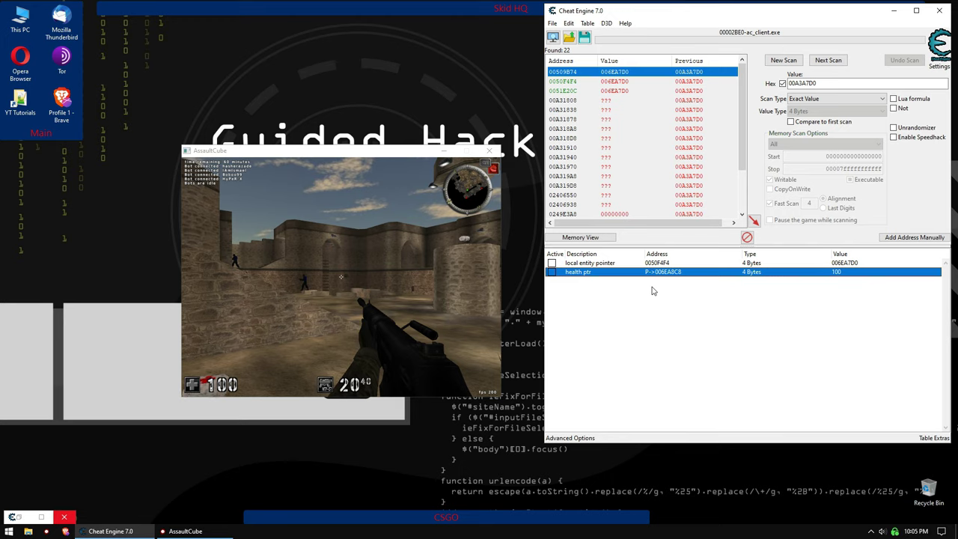
Review the health ptr record and examine the module-relative address expression of the local entity pointer record.
double_click(671, 272)
key("Escape")
left_click(650, 264)
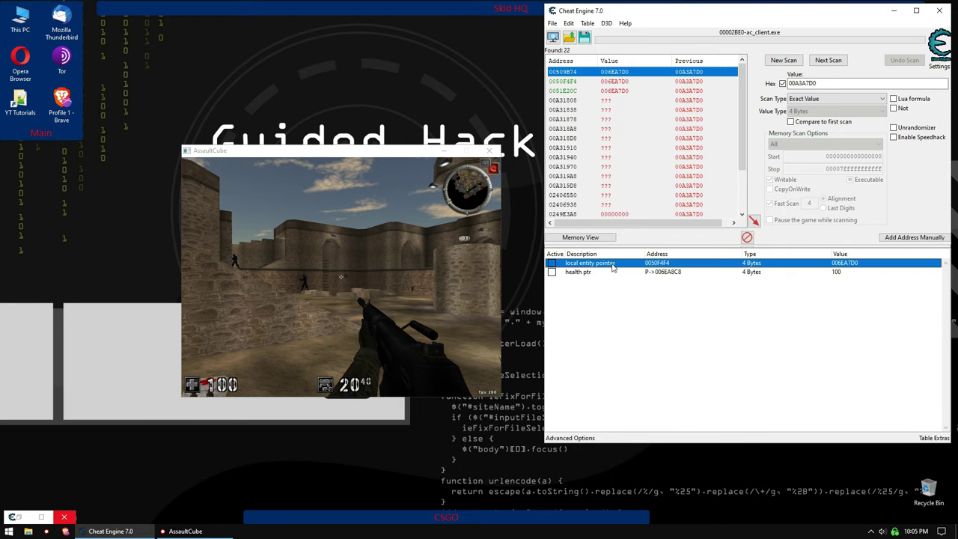
double_click(662, 265)
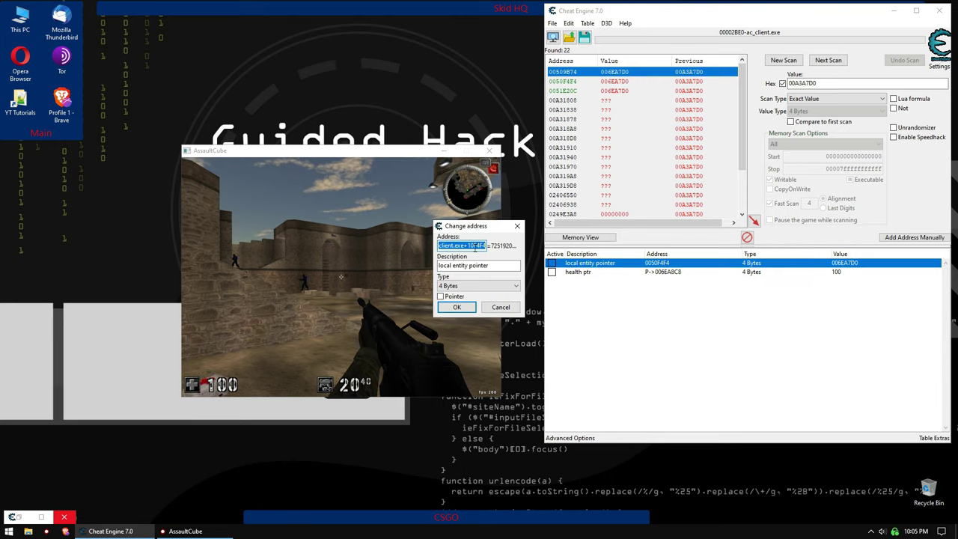
left_click(473, 246)
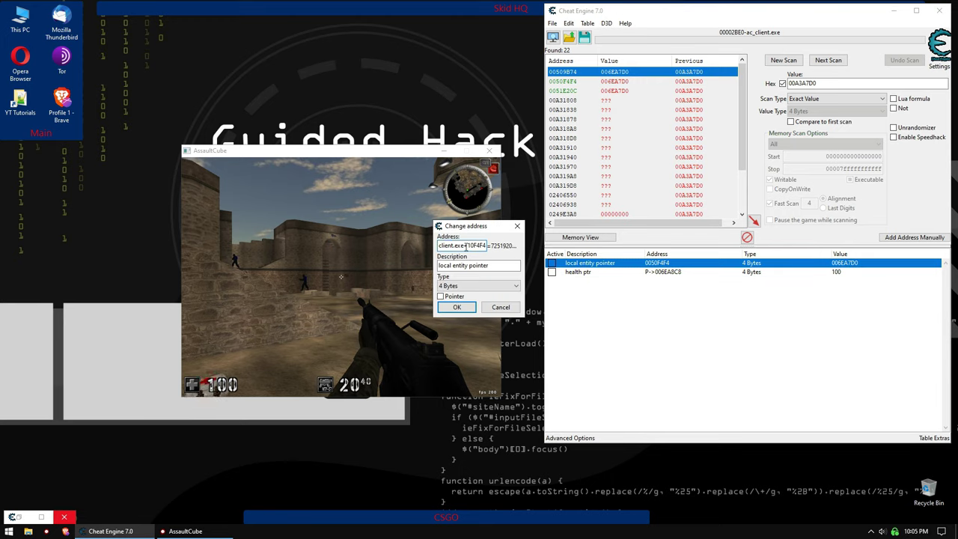